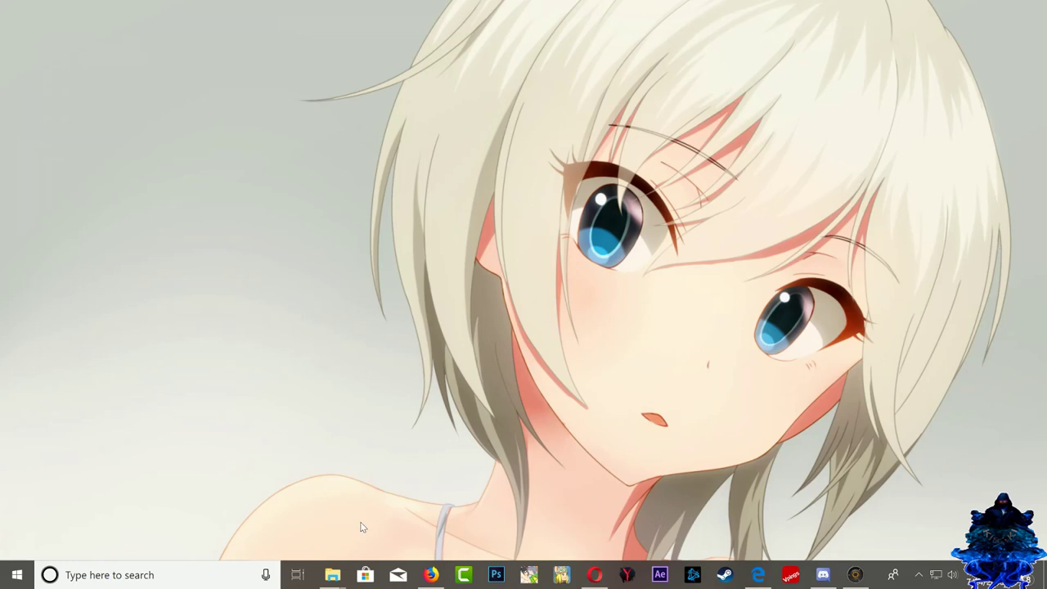
Extract the F3Rev775.7z archive in the New folder window into its own F3Rev775 folder.
{"action": "mouse_move", "coordinate": [328, 582]}
{"action": "left_click", "coordinate": [304, 526]}
{"action": "left_click_drag", "start_coordinate": [404, 352], "coordinate": [217, 237]}
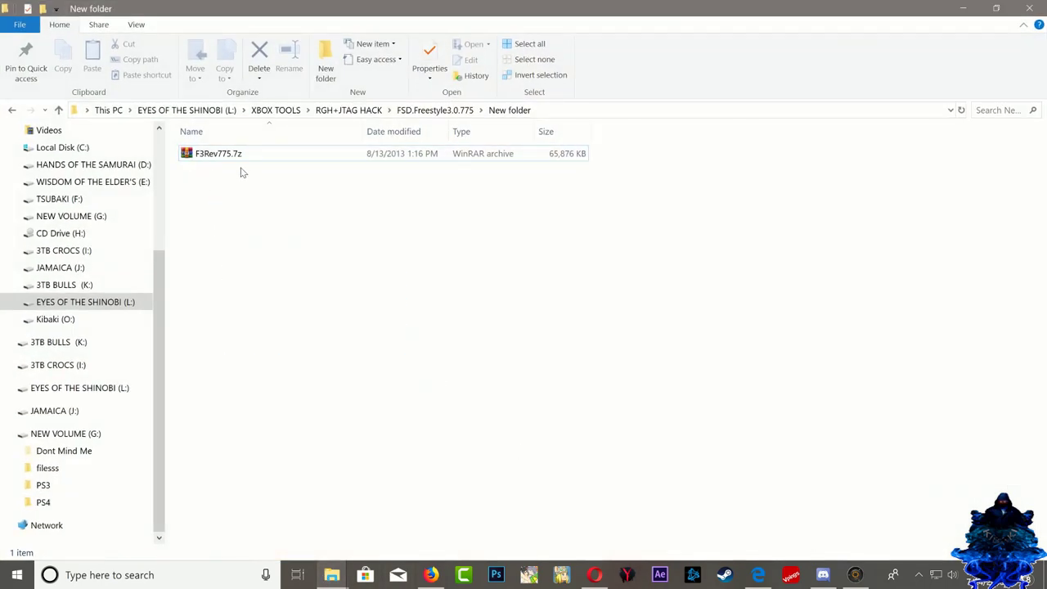
{"action": "left_click", "coordinate": [223, 162]}
{"action": "right_click", "coordinate": [223, 161]}
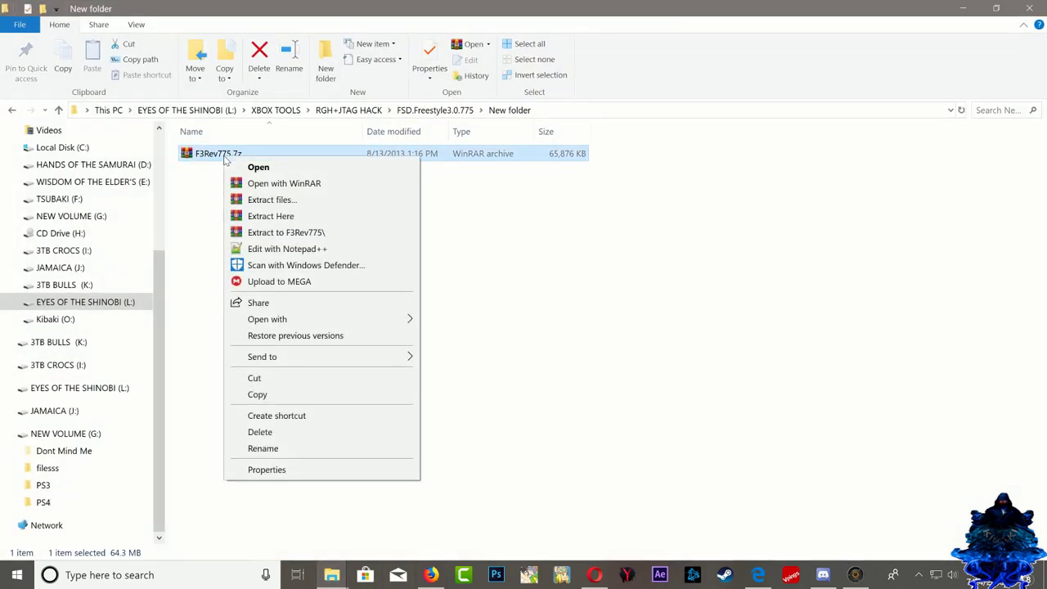
{"action": "left_click", "coordinate": [288, 234]}
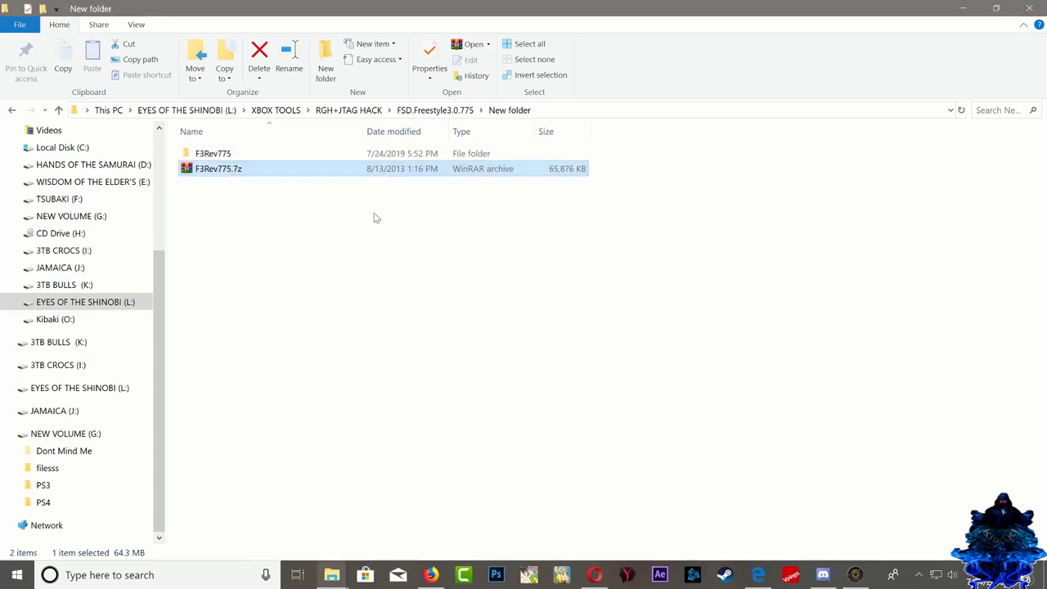
Look through the contents of the extracted F3Rev775 folder and return to its parent folder.
{"action": "left_click_drag", "start_coordinate": [522, 224], "coordinate": [342, 228]}
{"action": "double_click", "coordinate": [207, 155]}
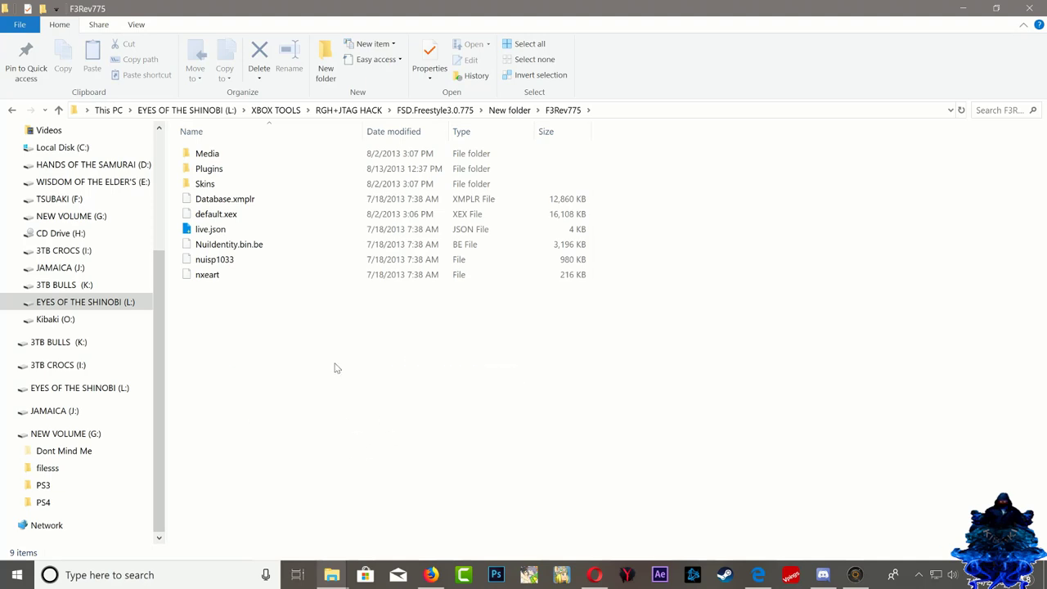
{"action": "key", "text": "alt+Left"}
{"action": "left_click", "coordinate": [236, 181]}
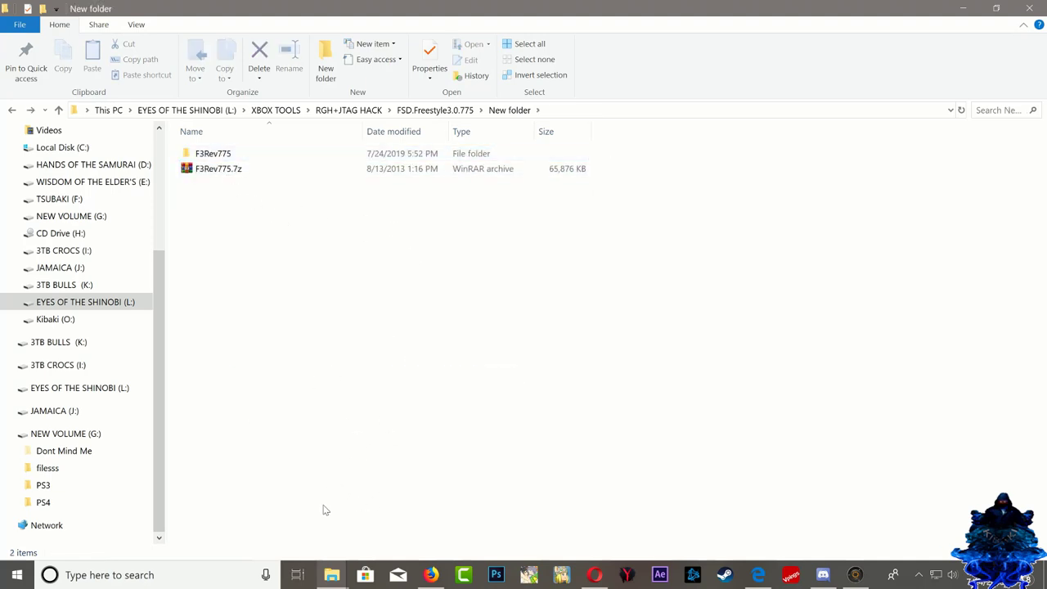
Check the file system and free space of the NEW VOLUME (G:) USB drive in its properties.
{"action": "left_click", "coordinate": [334, 577]}
{"action": "mouse_move", "coordinate": [414, 517]}
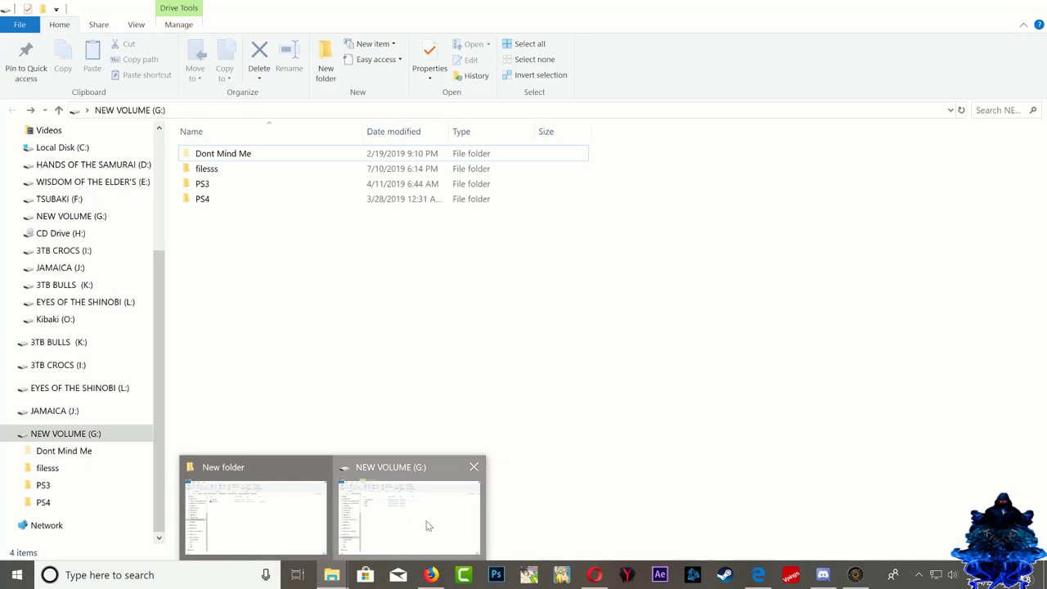
{"action": "left_click", "coordinate": [427, 526]}
{"action": "right_click", "coordinate": [381, 369]}
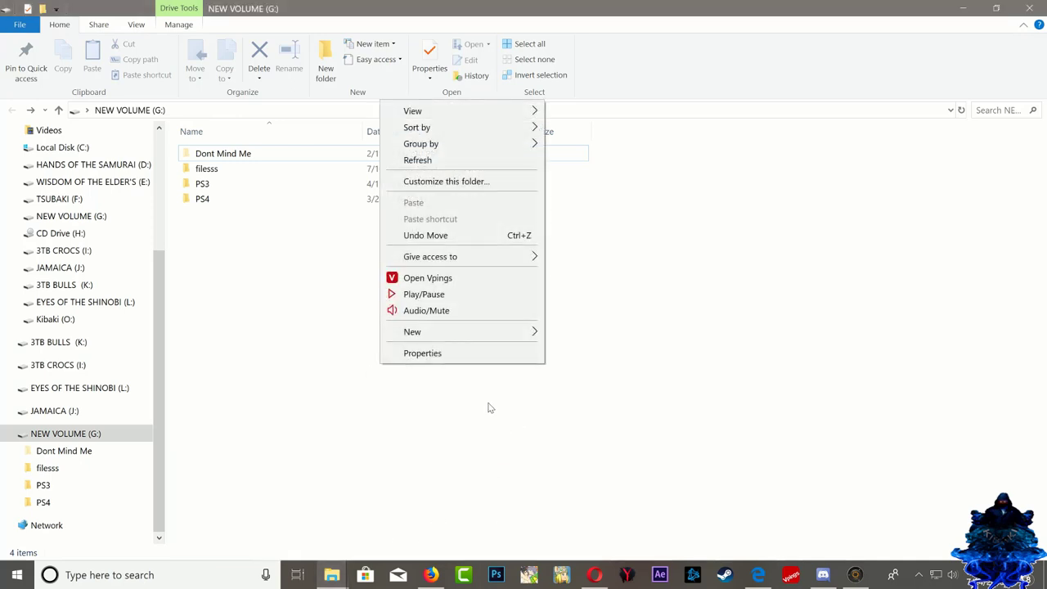
{"action": "left_click", "coordinate": [418, 353]}
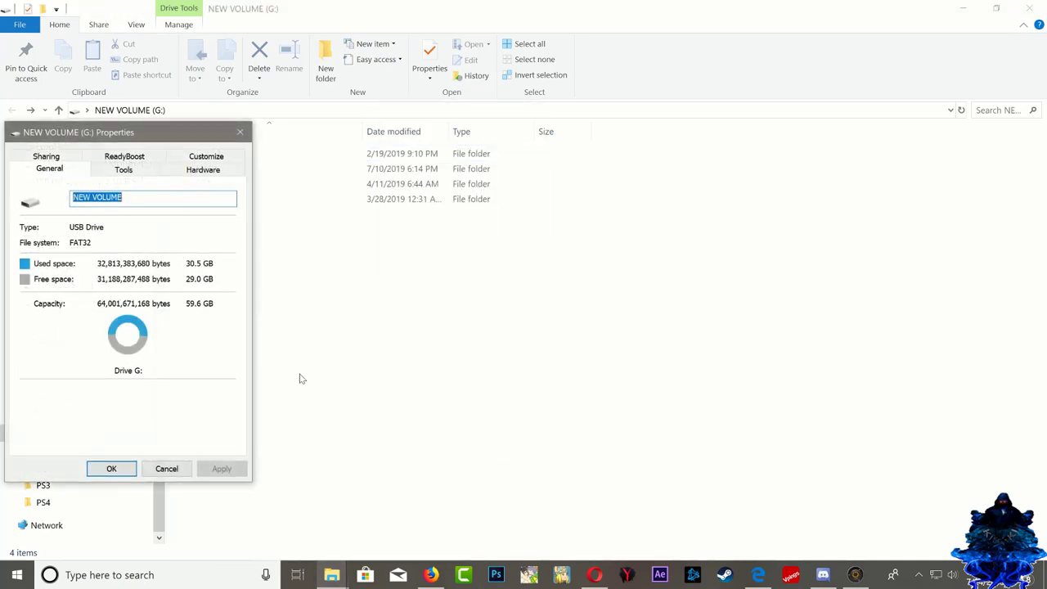
{"action": "left_click", "coordinate": [239, 133]}
Copy the extracted F3Rev775 folder to the root of the NEW VOLUME (G:) USB drive.
{"action": "mouse_move", "coordinate": [331, 575]}
{"action": "left_click", "coordinate": [257, 515]}
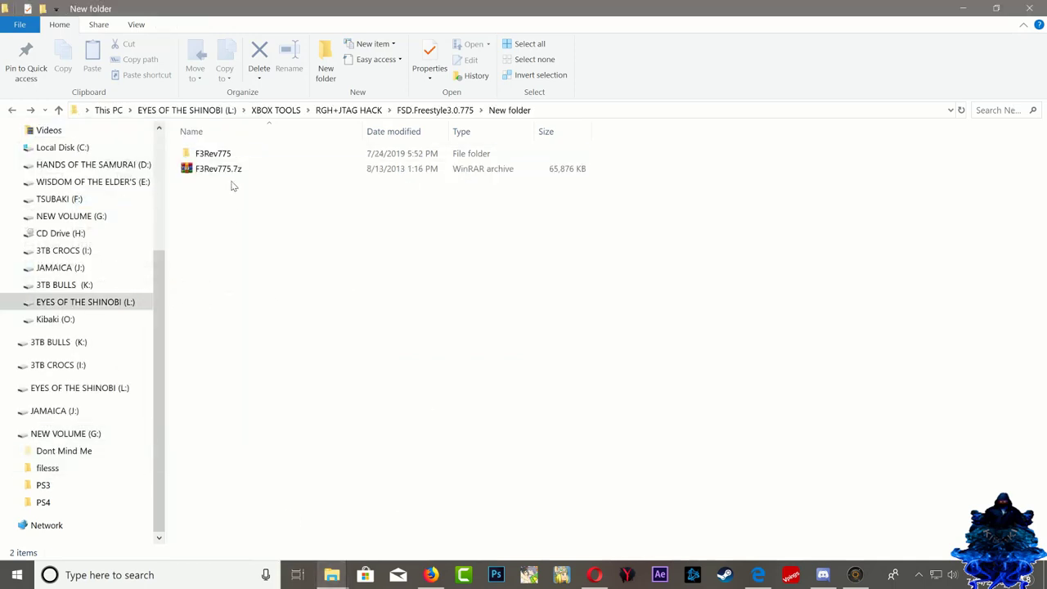
{"action": "right_click", "coordinate": [213, 149]}
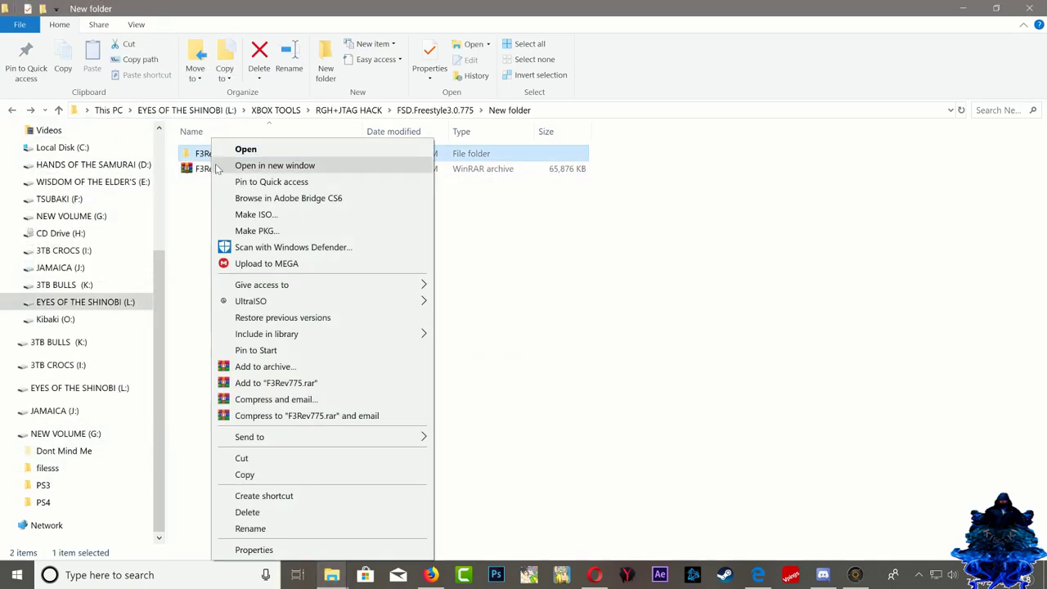
{"action": "left_click", "coordinate": [245, 477]}
{"action": "mouse_move", "coordinate": [331, 575]}
{"action": "left_click", "coordinate": [401, 509]}
{"action": "left_click_drag", "start_coordinate": [495, 364], "coordinate": [442, 401]}
{"action": "right_click", "coordinate": [463, 361]}
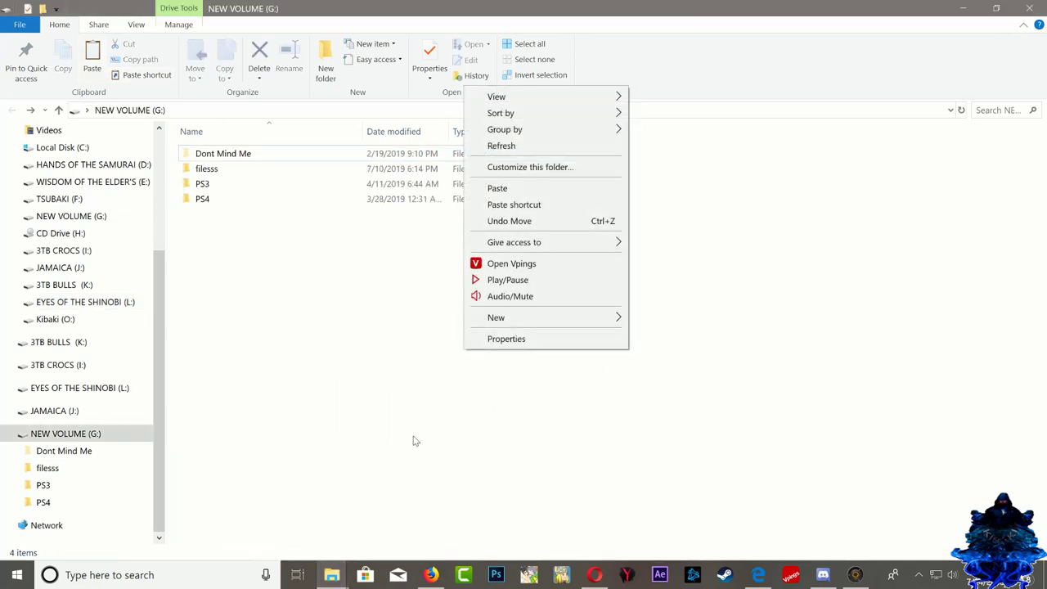
{"action": "left_click", "coordinate": [498, 189]}
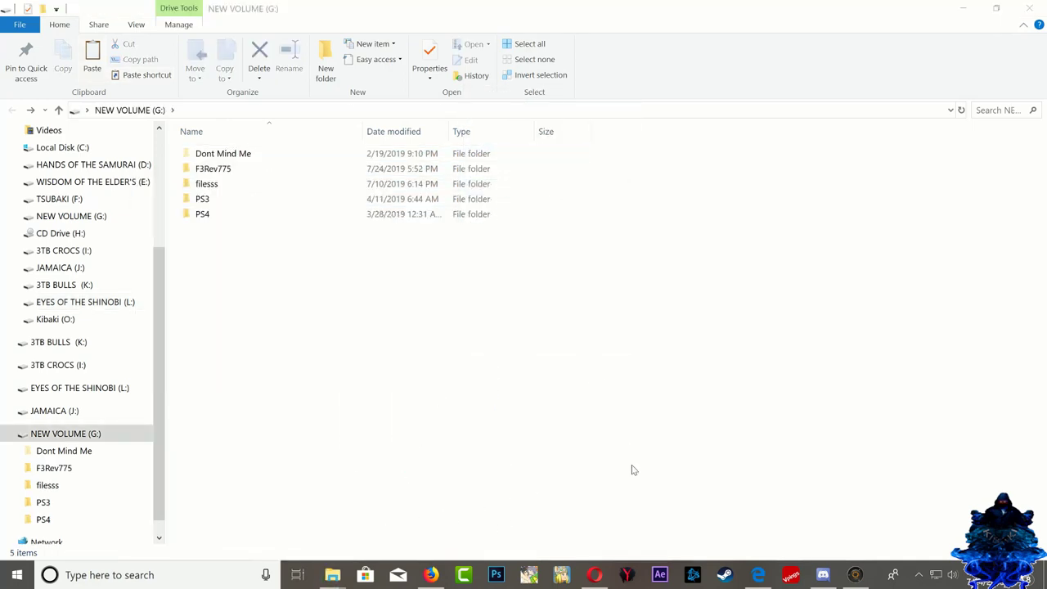
Refresh the NEW VOLUME (G:) file listing and bring up the safe-removal options for the USB drive.
{"action": "left_click_drag", "start_coordinate": [776, 367], "coordinate": [499, 370]}
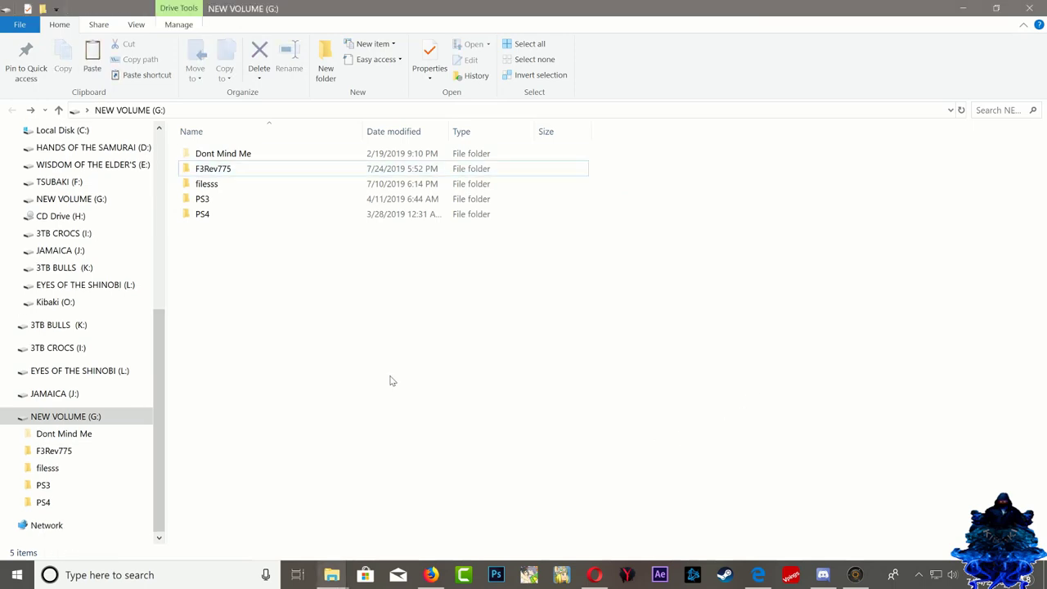
{"action": "right_click", "coordinate": [395, 317]}
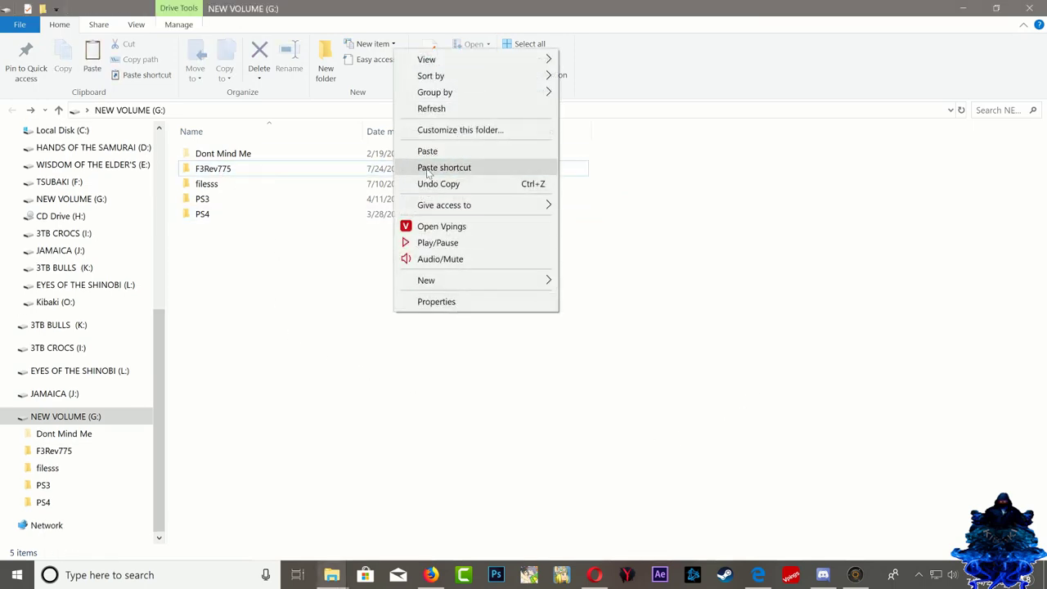
{"action": "left_click", "coordinate": [440, 113]}
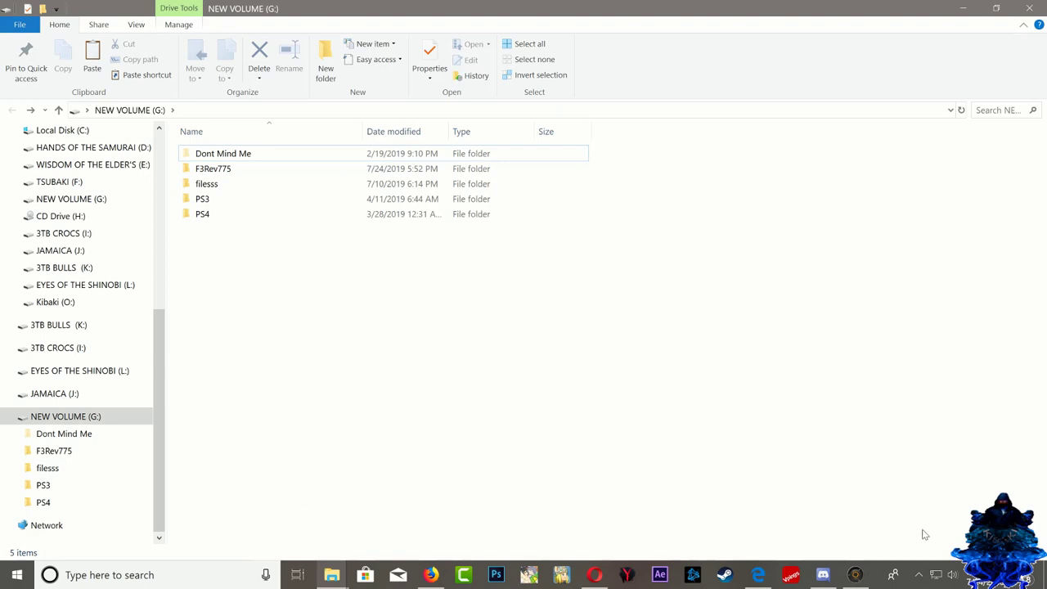
{"action": "left_click", "coordinate": [918, 575]}
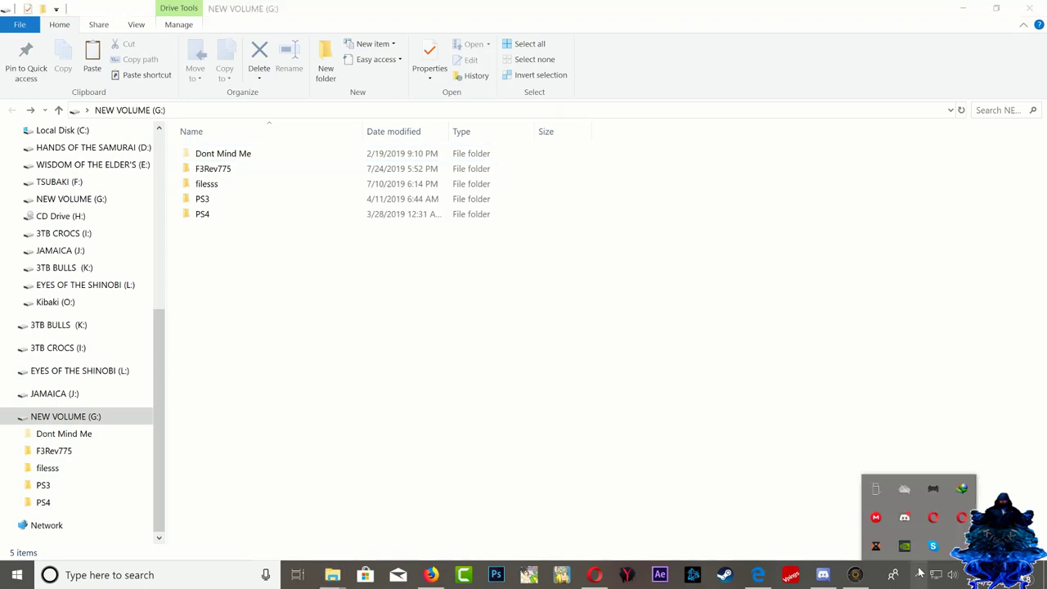
{"action": "left_click", "coordinate": [877, 489]}
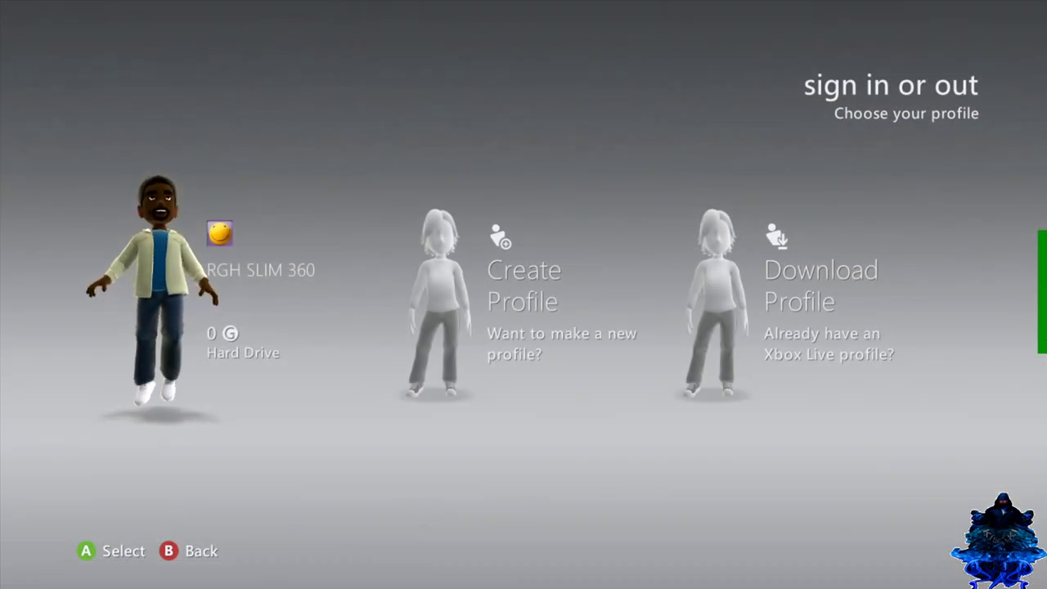
Sign in on the Xbox 360 with the existing hard drive profile and go to the dashboard's settings section.
{"action": "key", "text": "Return"}
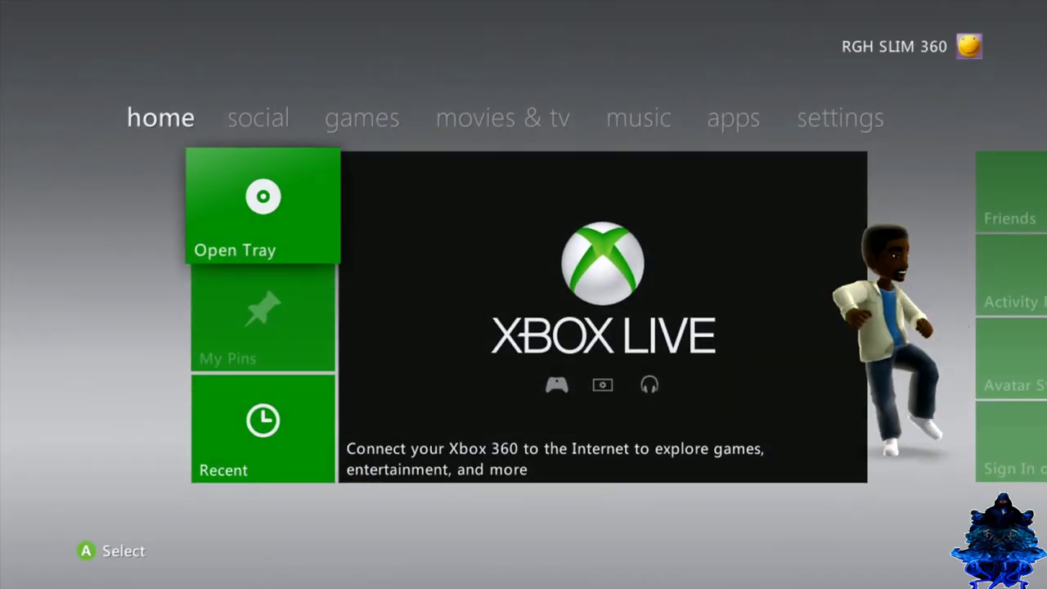
{"action": "key", "text": "Right"}
{"action": "key", "text": "Right"}
{"action": "key", "text": "Right"}
{"action": "key", "text": "Right"}
{"action": "key", "text": "Right"}
{"action": "key", "text": "Right"}
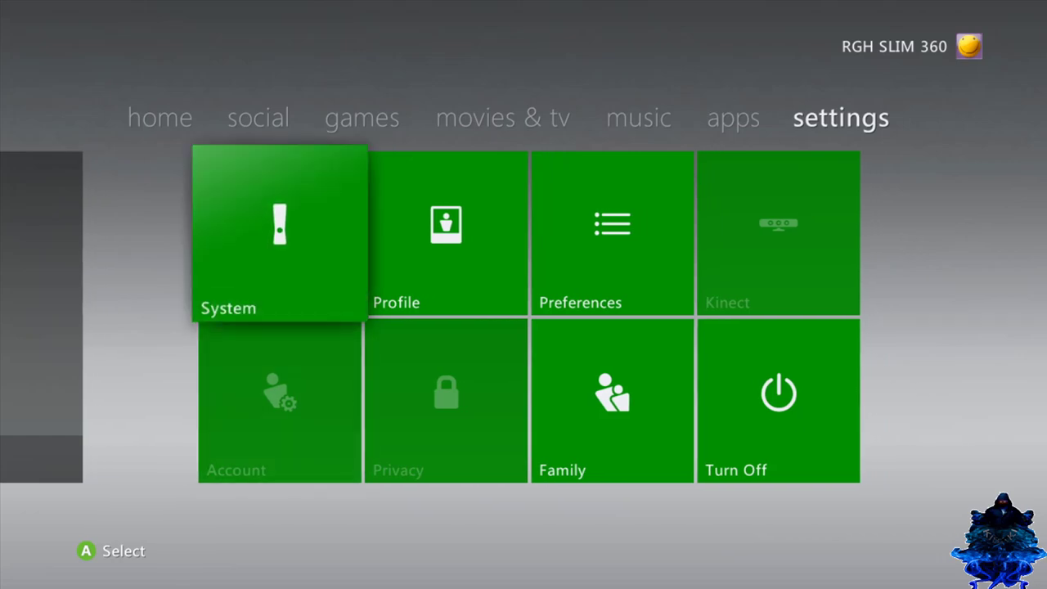
Open the console's network settings for the wired network from System settings.
{"action": "key", "text": "Return"}
{"action": "key", "text": "Down"}
{"action": "key", "text": "Down"}
{"action": "key", "text": "Down"}
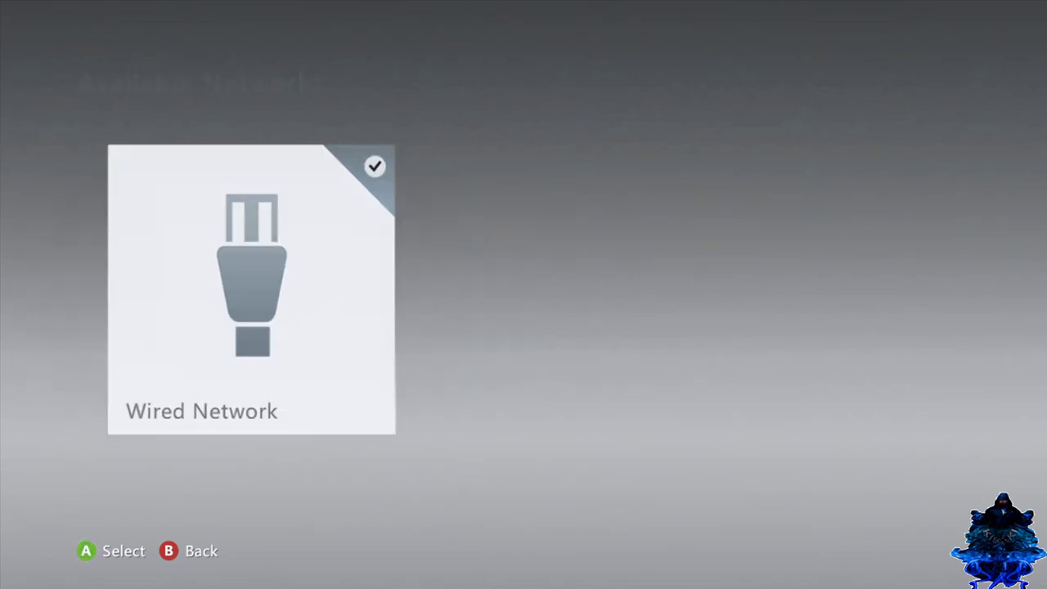
Run the Xbox Live connection test, decline the system update, dismiss the suggestions and return to the dashboard's home section.
{"action": "key", "text": "Down"}
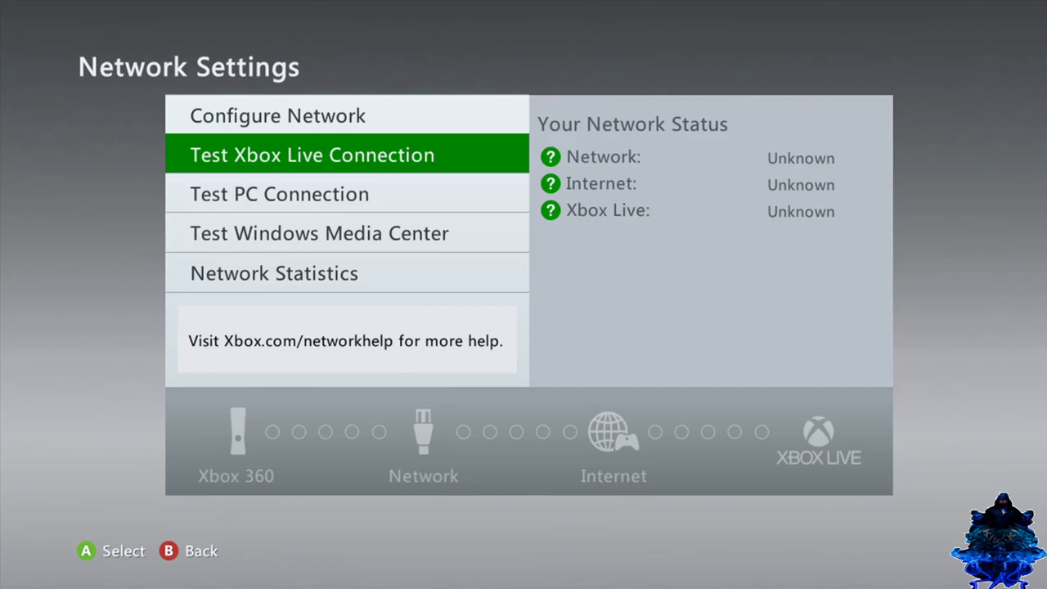
{"action": "key", "text": "Return"}
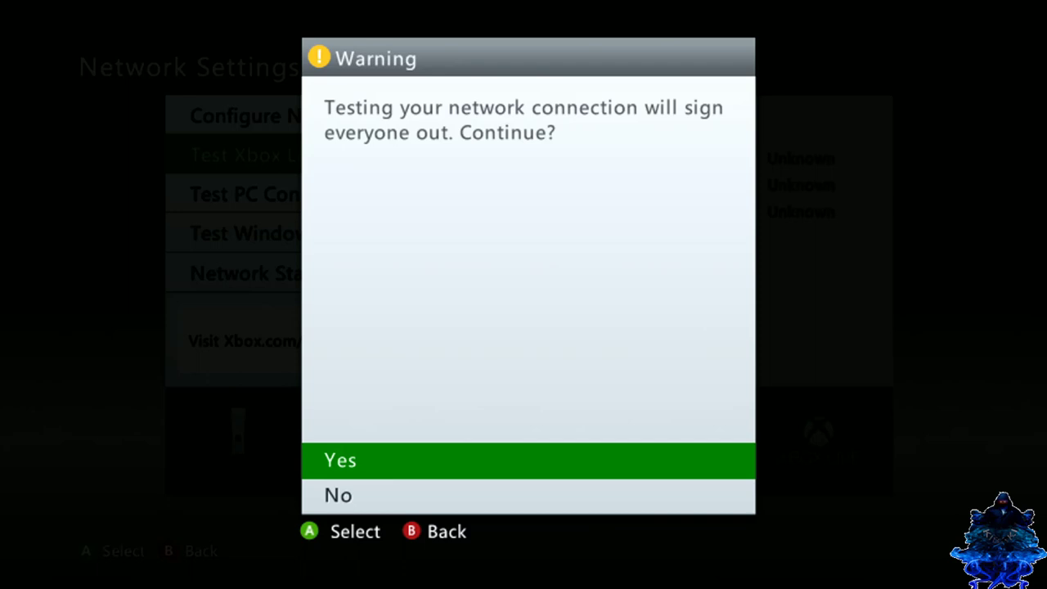
{"action": "key", "text": "Return"}
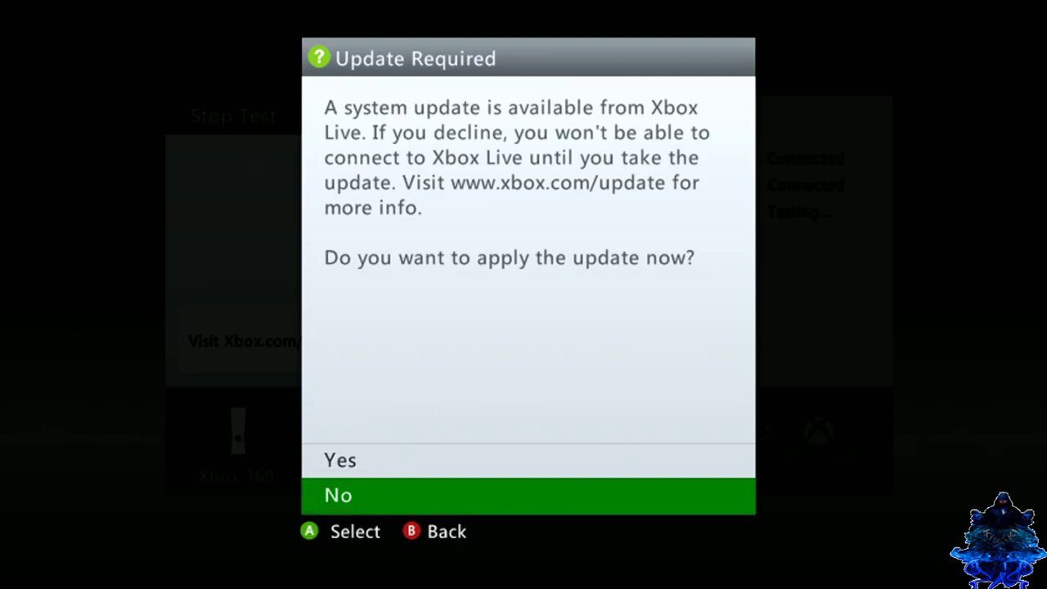
{"action": "key", "text": "Return"}
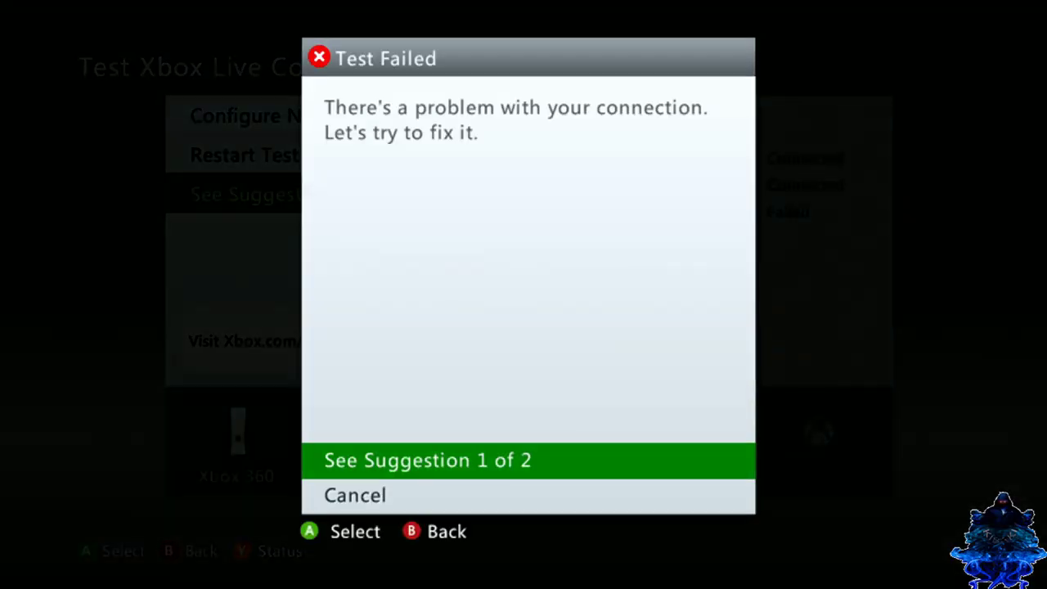
{"action": "key", "text": "Down"}
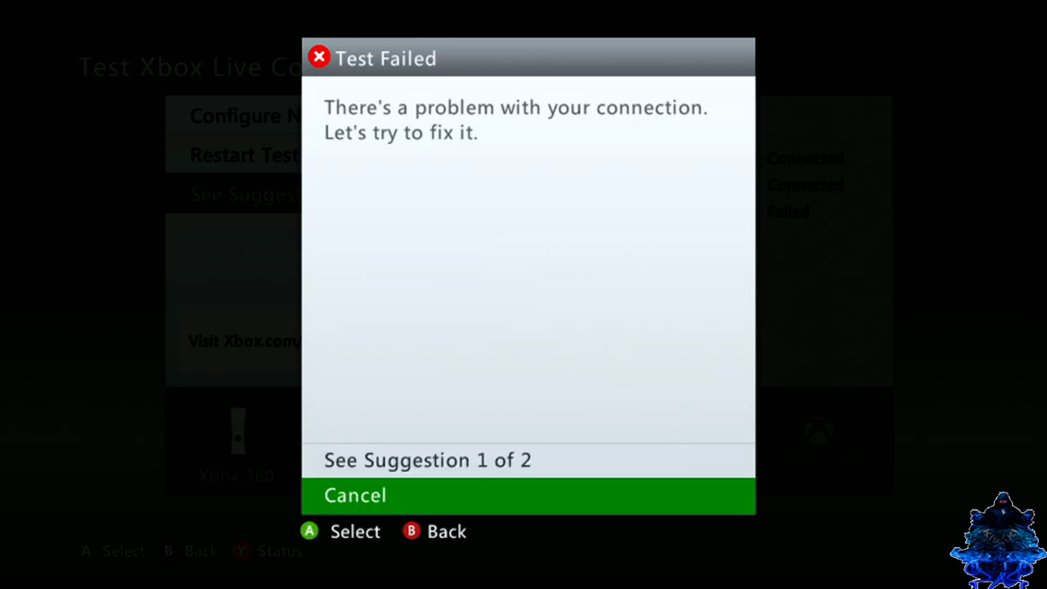
{"action": "key", "text": "Return"}
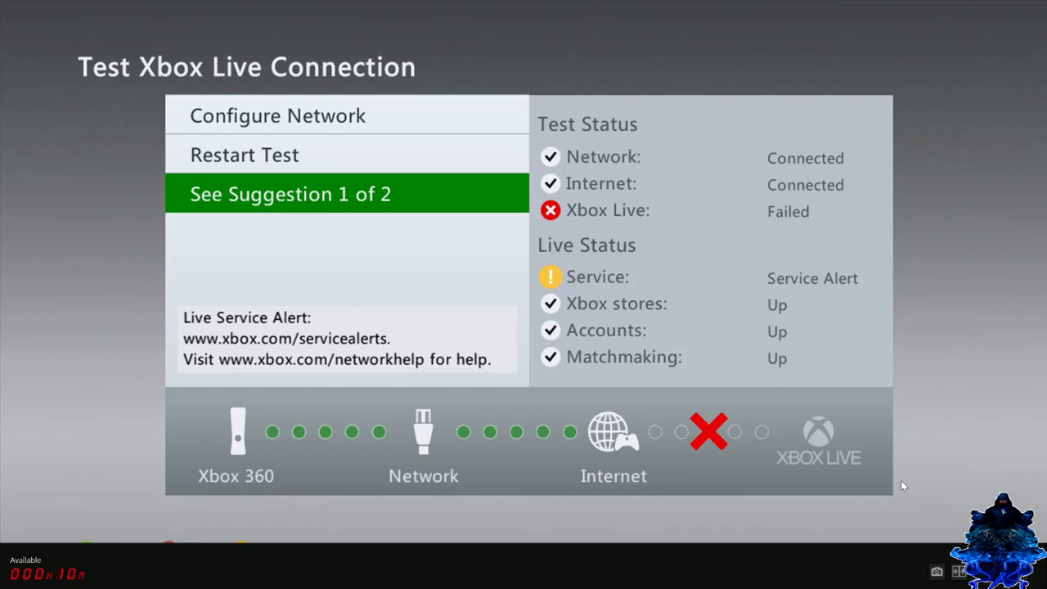
{"action": "key", "text": "Escape"}
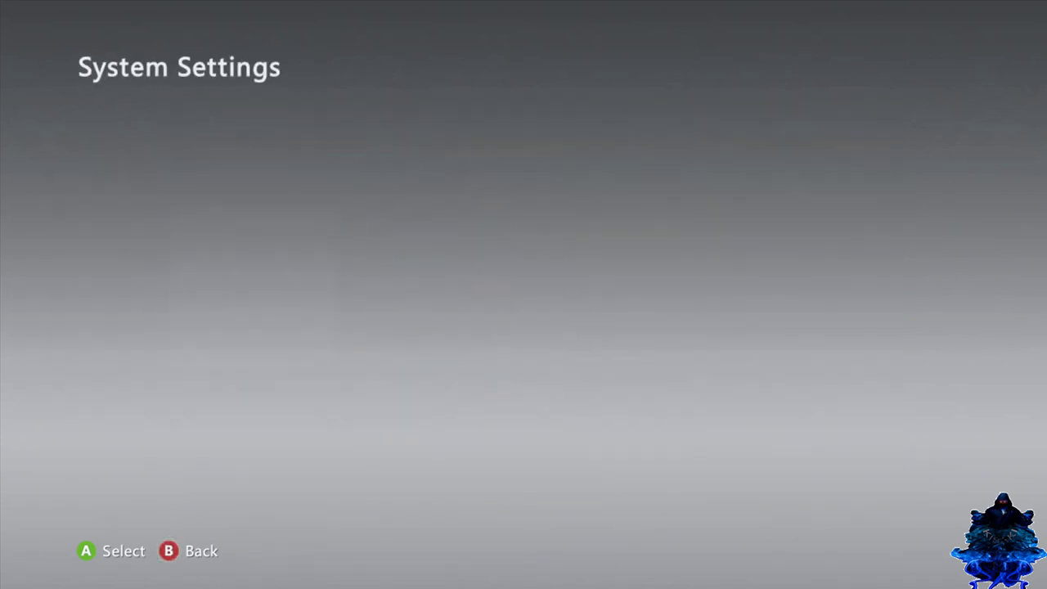
{"action": "key", "text": "Escape"}
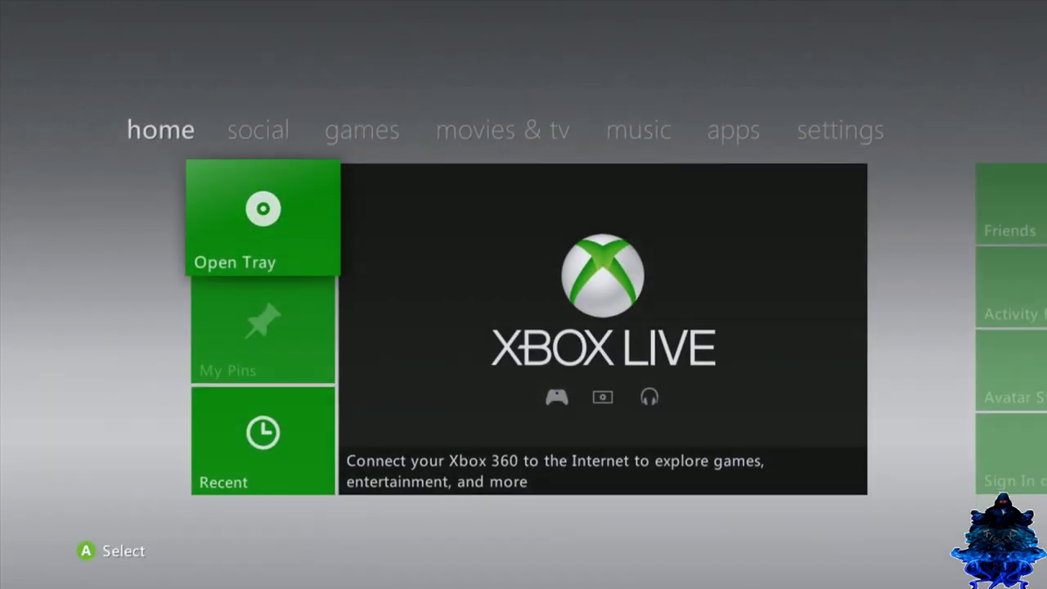
Launch XeXMenu from My Games and sign in with the existing hard drive profile.
{"action": "key", "text": "Right"}
{"action": "key", "text": "Right"}
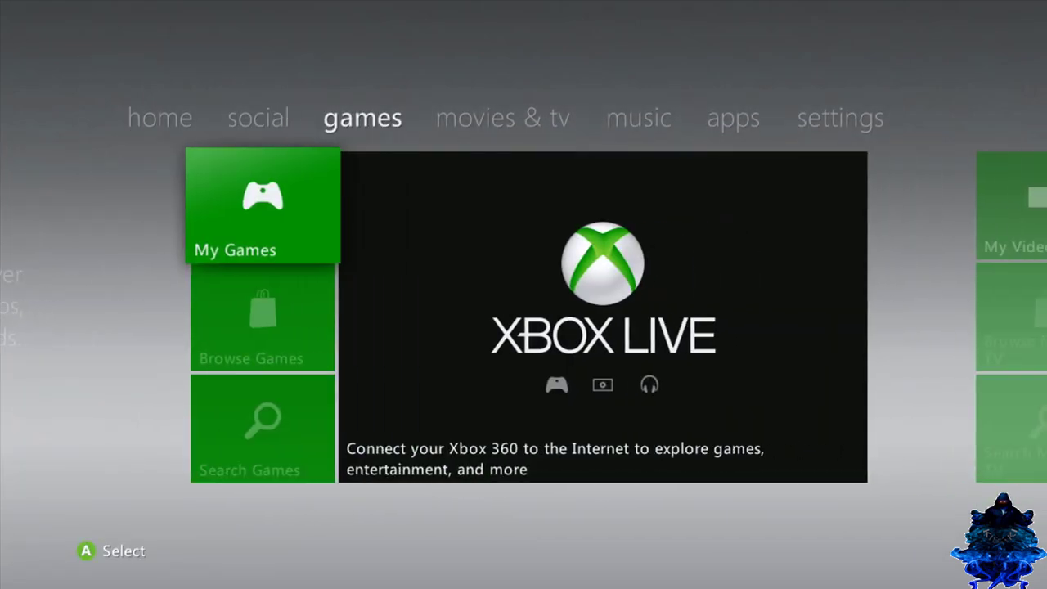
{"action": "key", "text": "Return"}
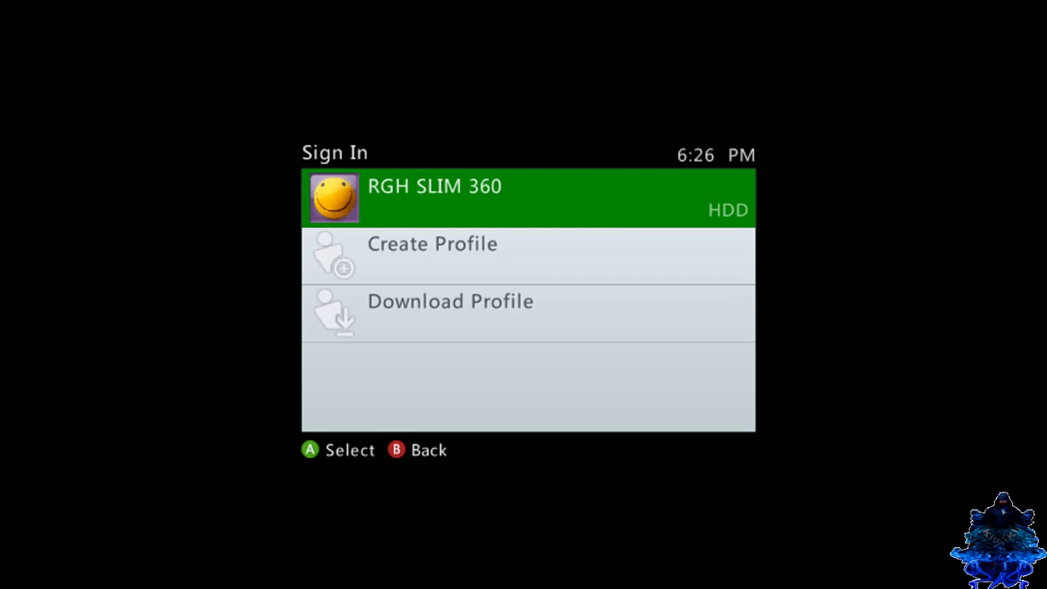
{"action": "key", "text": "Return"}
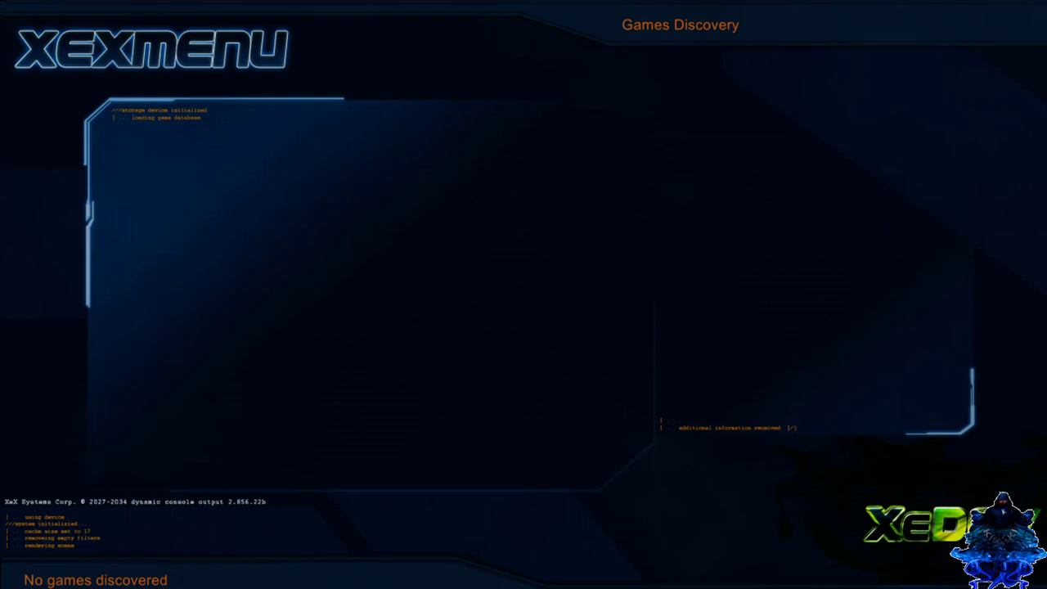
Copy the F3Rev775 folder on Usb0: as the source for a transfer.
{"action": "key", "text": "Down"}
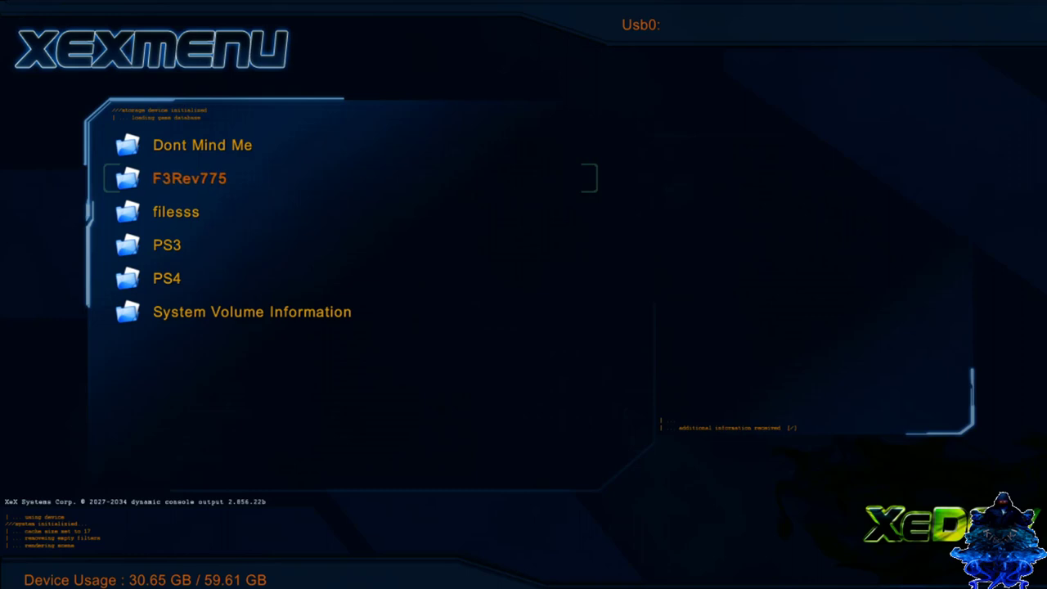
{"action": "key", "text": "y"}
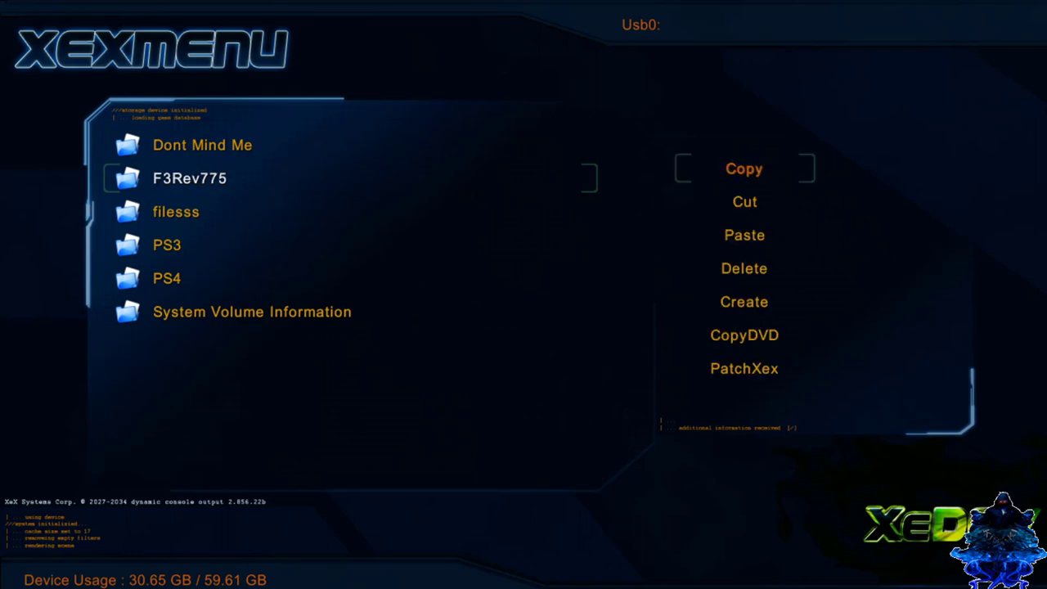
{"action": "key", "text": "a"}
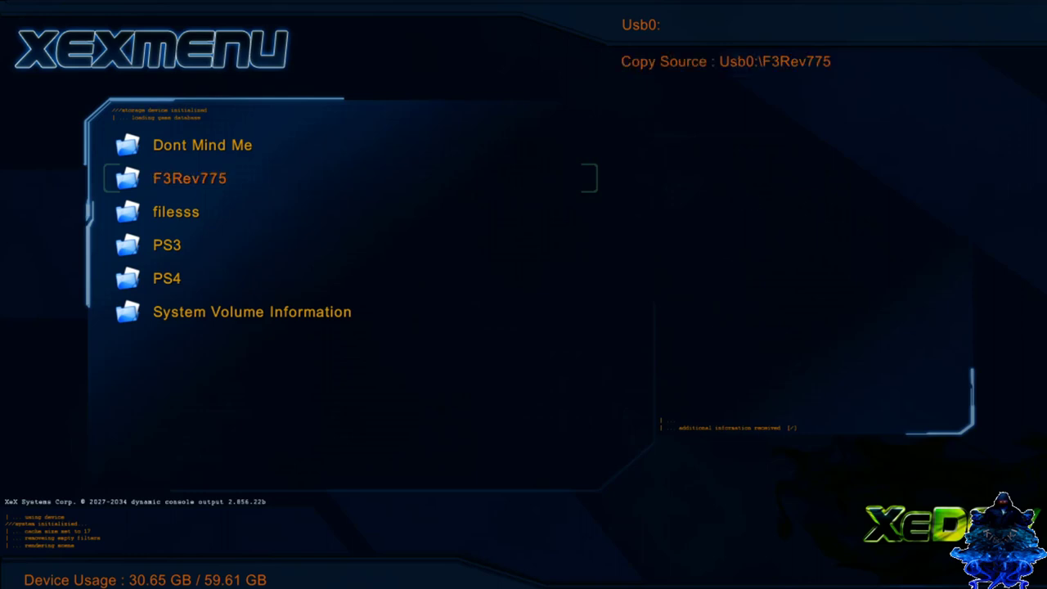
Paste the copied F3Rev775 folder into the root of Hdd1:, overwriting the existing folder.
{"action": "key", "text": "BackSpace"}
{"action": "key", "text": "Down"}
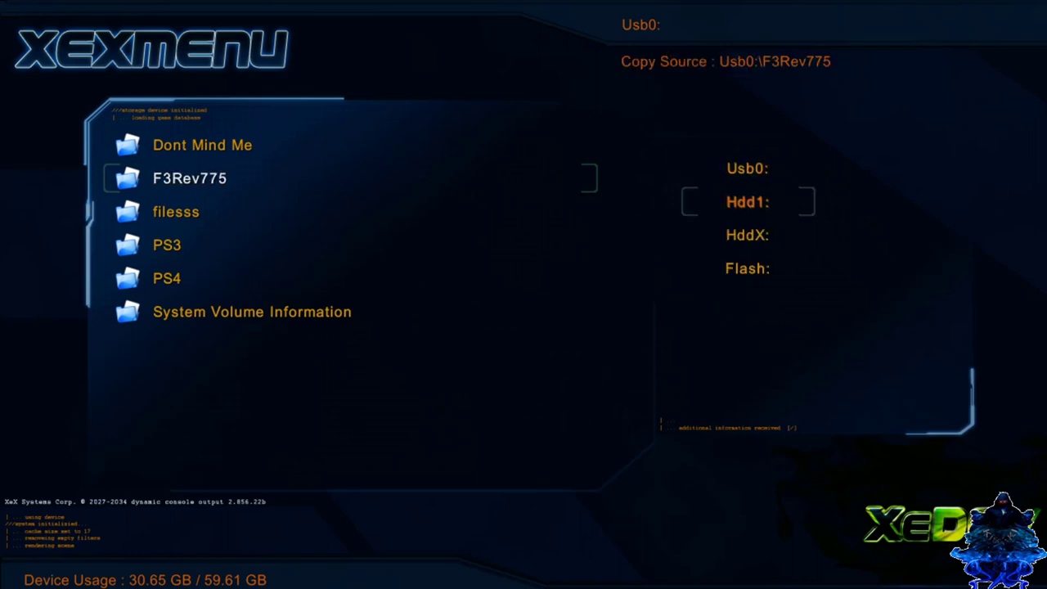
{"action": "key", "text": "a"}
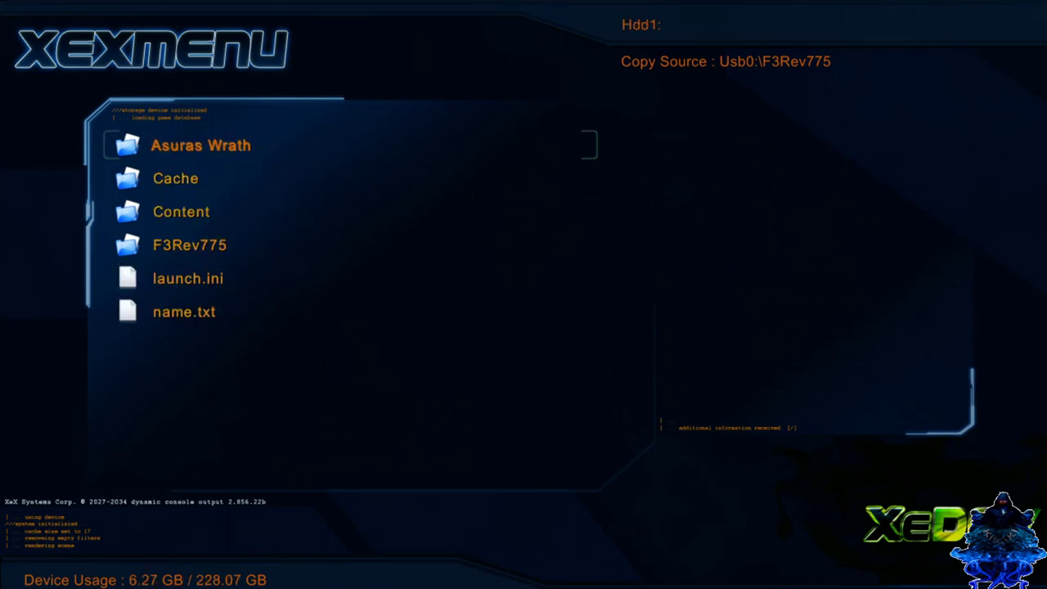
{"action": "key", "text": "y"}
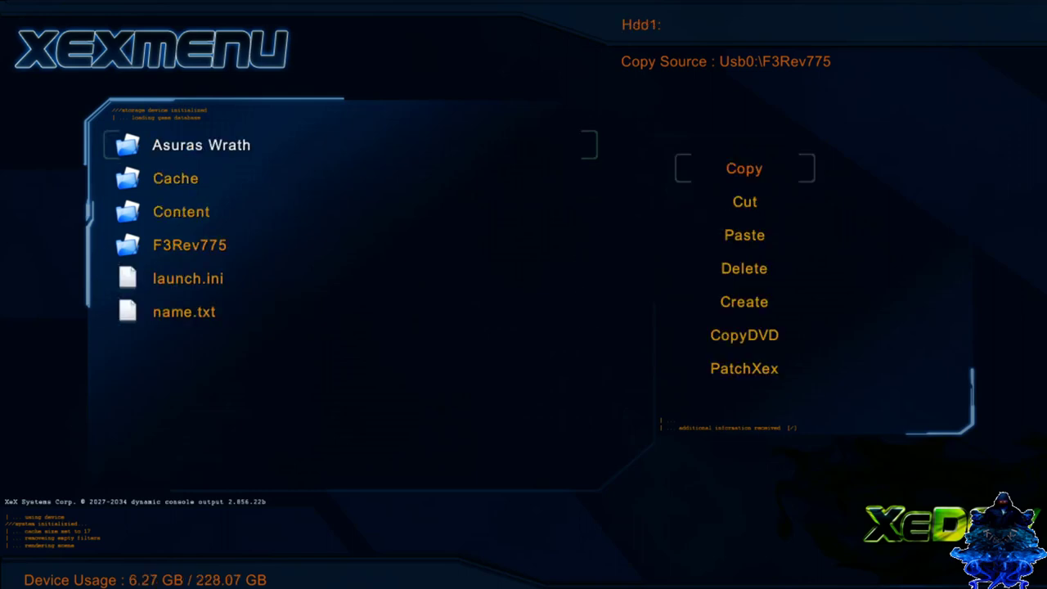
{"action": "key", "text": "Down"}
{"action": "key", "text": "Down"}
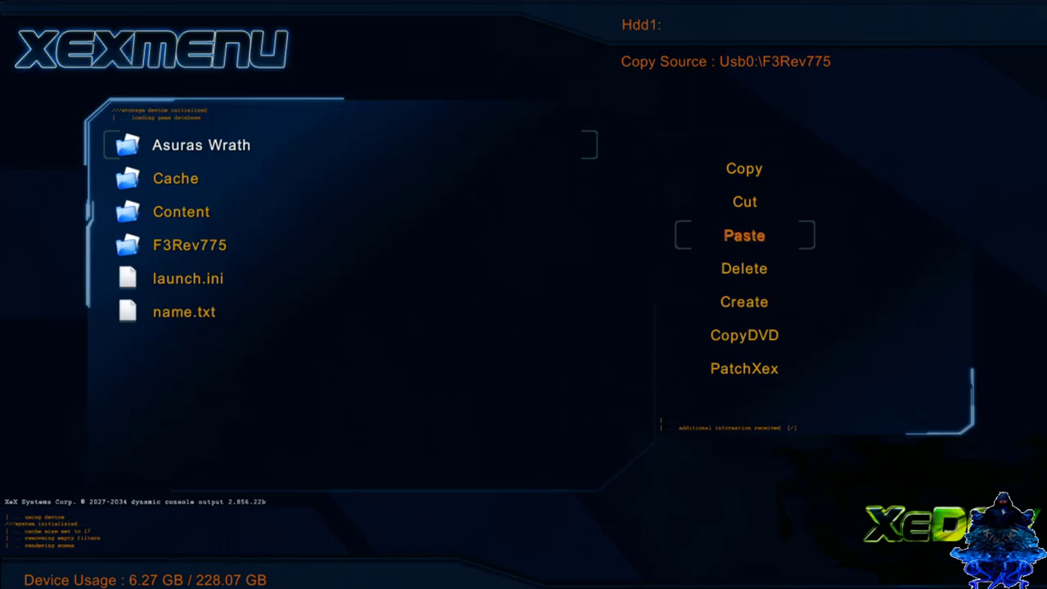
{"action": "key", "text": "a"}
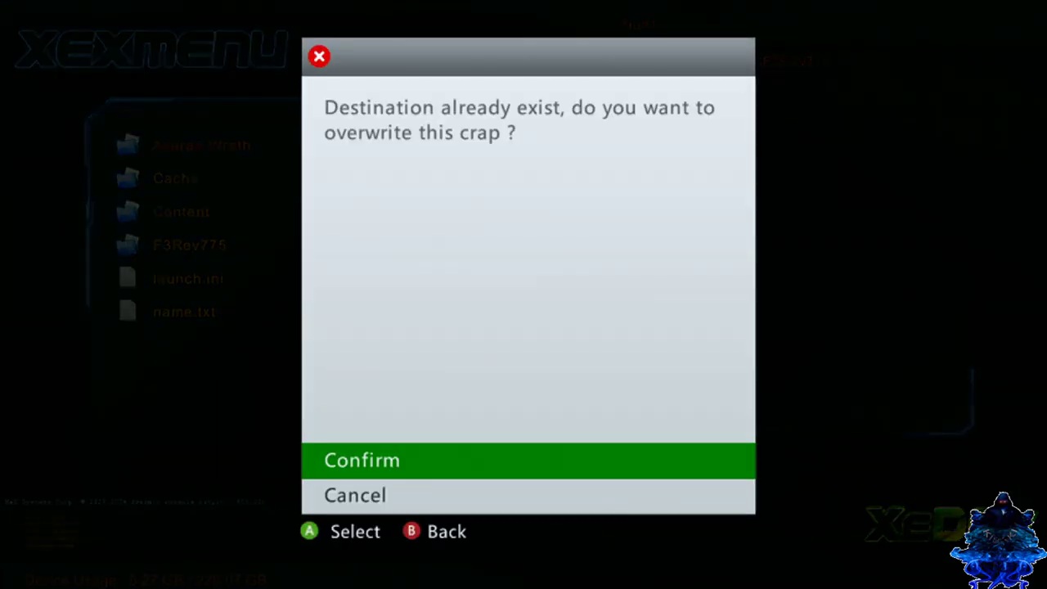
{"action": "key", "text": "a"}
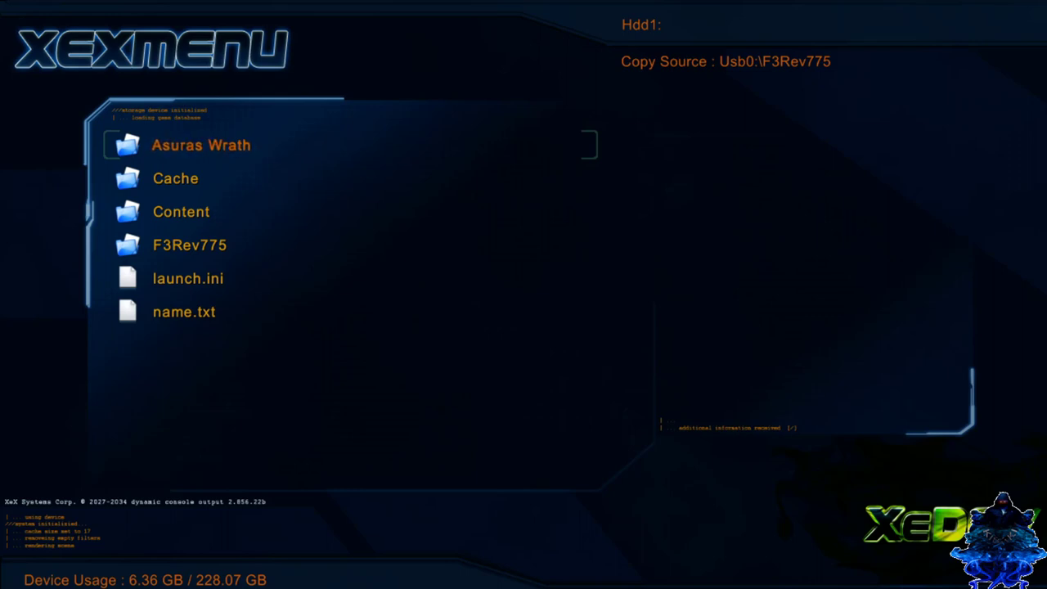
Open the F3Rev775 folder on Hdd1: and launch its default.xex.
{"action": "key", "text": "Down"}
{"action": "key", "text": "Down"}
{"action": "key", "text": "Down"}
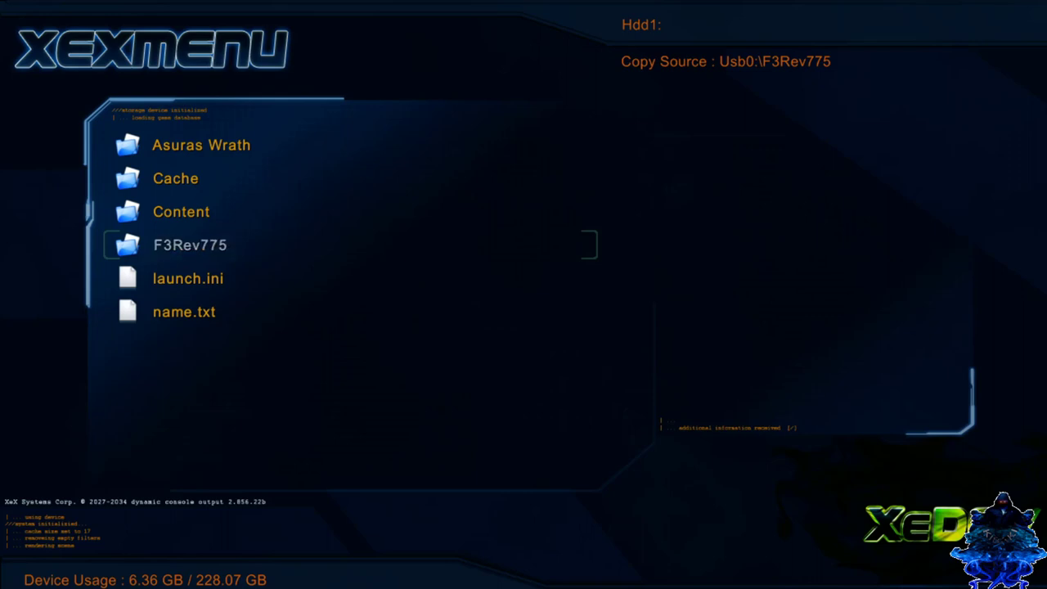
{"action": "key", "text": "Return"}
{"action": "key", "text": "Down"}
{"action": "key", "text": "Down"}
{"action": "key", "text": "Down"}
{"action": "key", "text": "Down"}
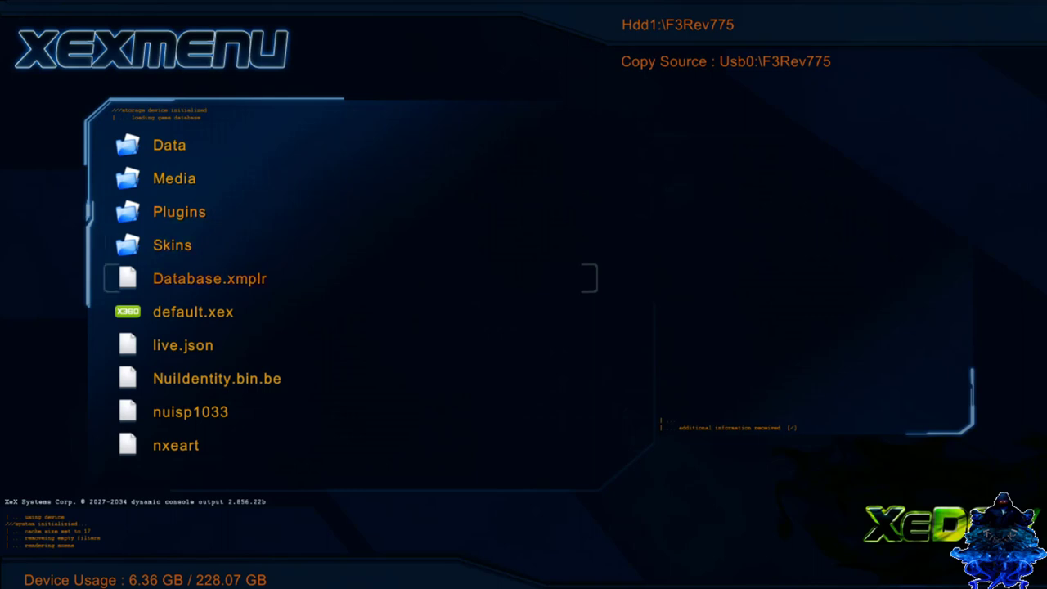
{"action": "key", "text": "Down"}
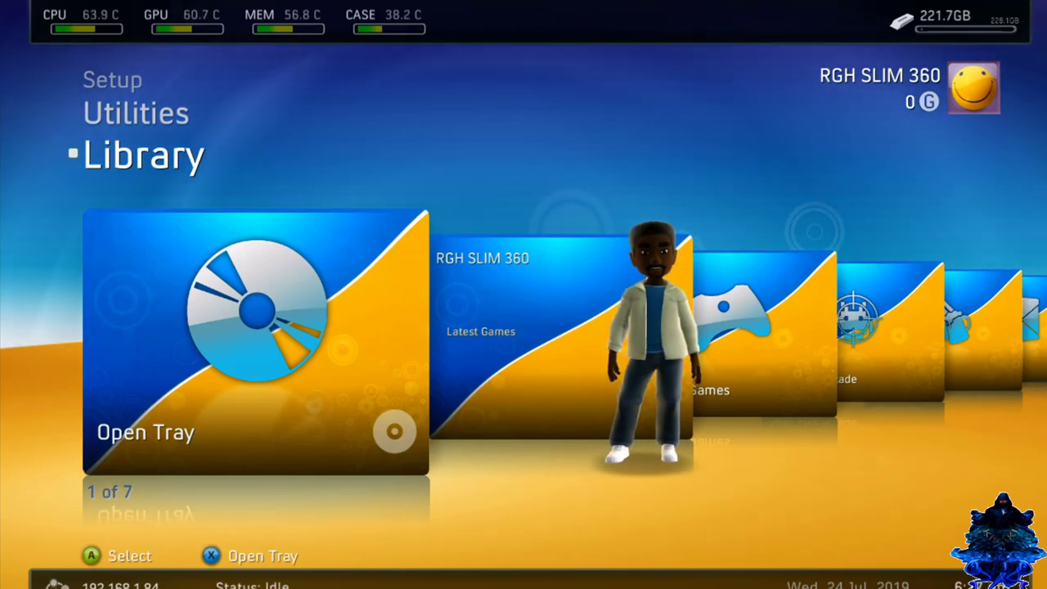
Look through the Library section's tiles, including the profile, Xbox 360 Games, Xbox Live Arcade, Homebrew, Xbox Classic and Emulators.
{"action": "key", "text": "Right"}
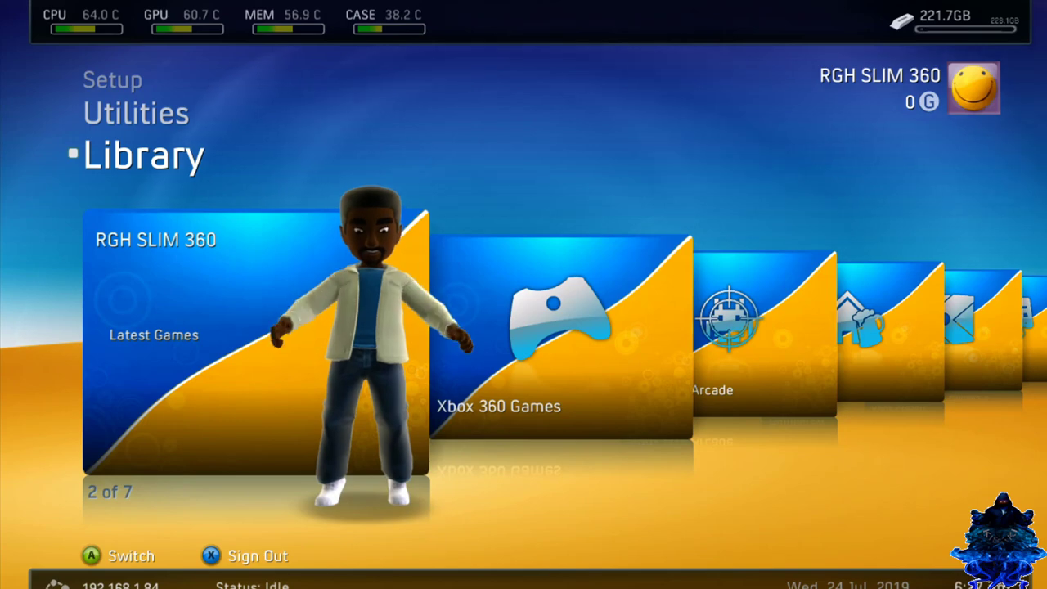
{"action": "key", "text": "Right"}
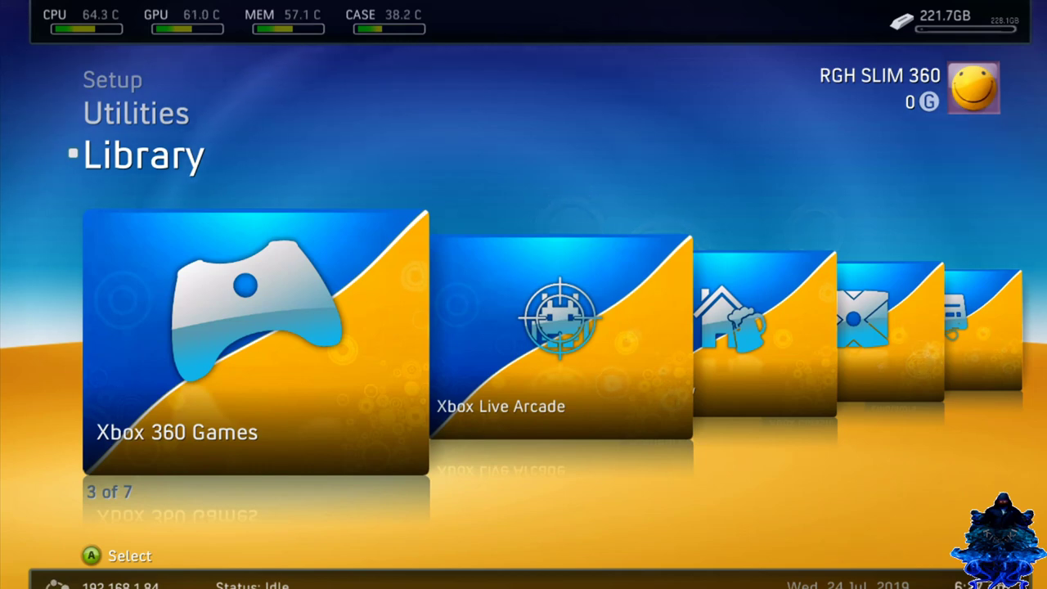
{"action": "key", "text": "Right"}
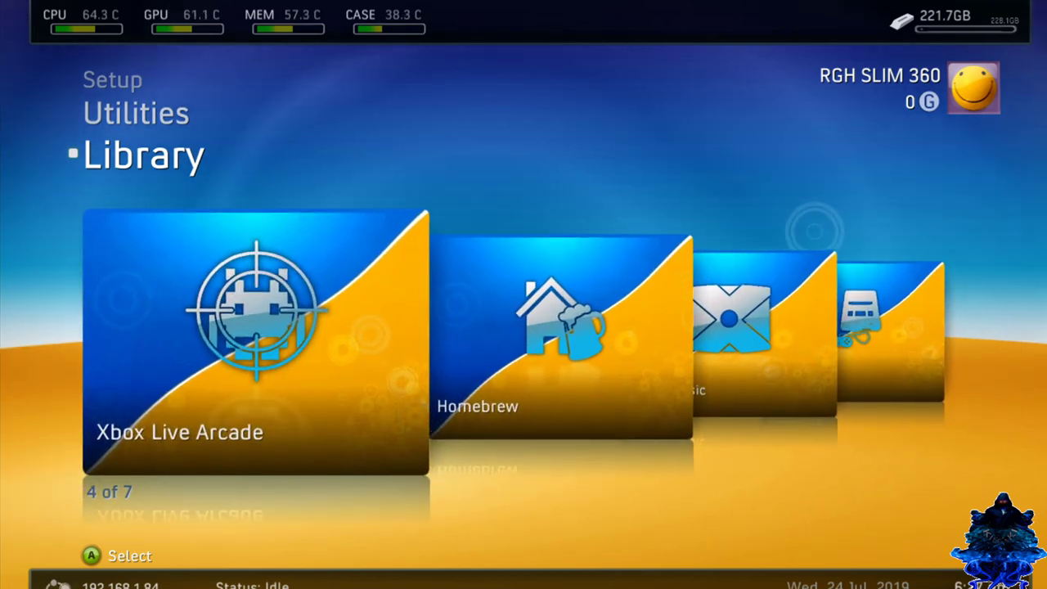
{"action": "key", "text": "Right"}
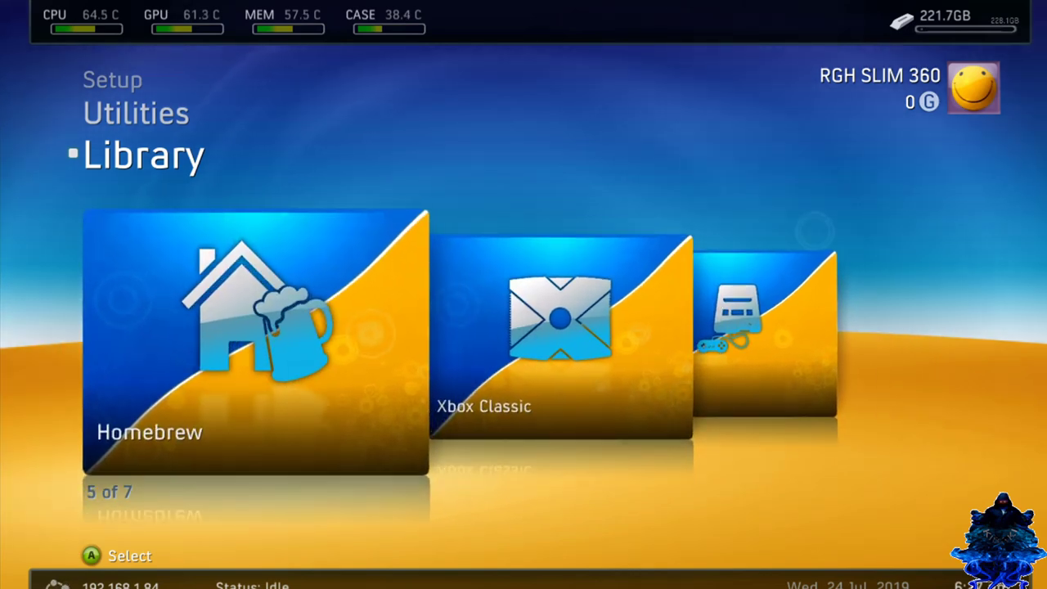
{"action": "key", "text": "Right"}
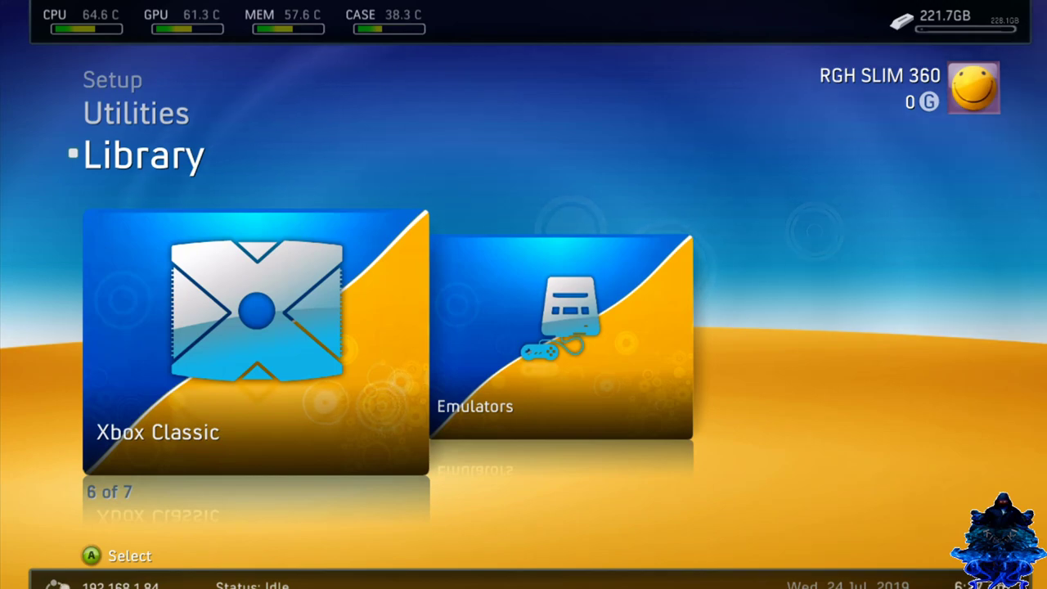
{"action": "key", "text": "Right"}
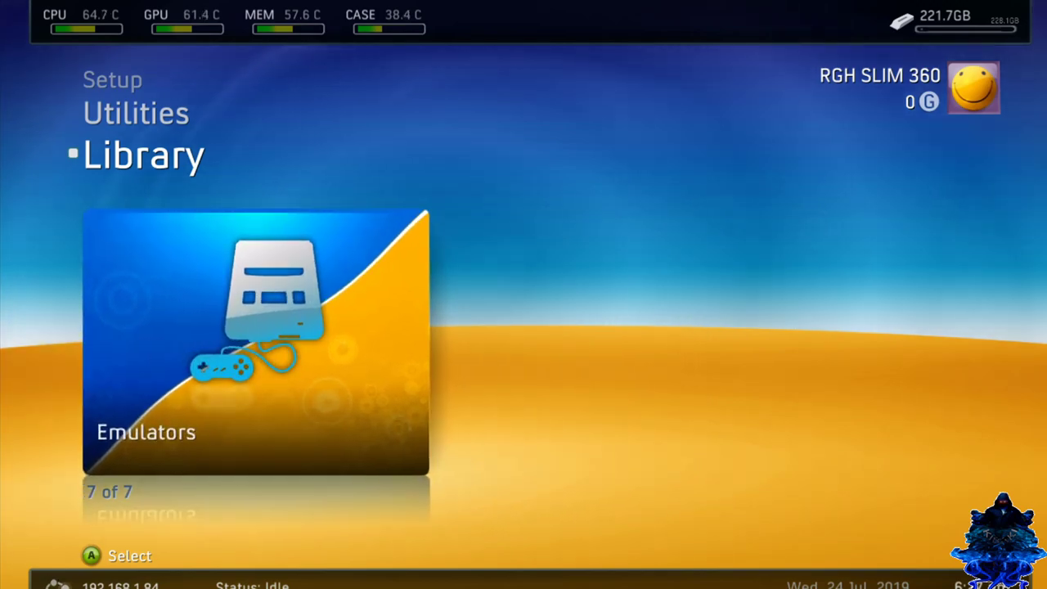
{"action": "key", "text": "Left"}
{"action": "key", "text": "Left"}
{"action": "key", "text": "Left"}
{"action": "key", "text": "Left"}
{"action": "key", "text": "Left"}
{"action": "key", "text": "Left"}
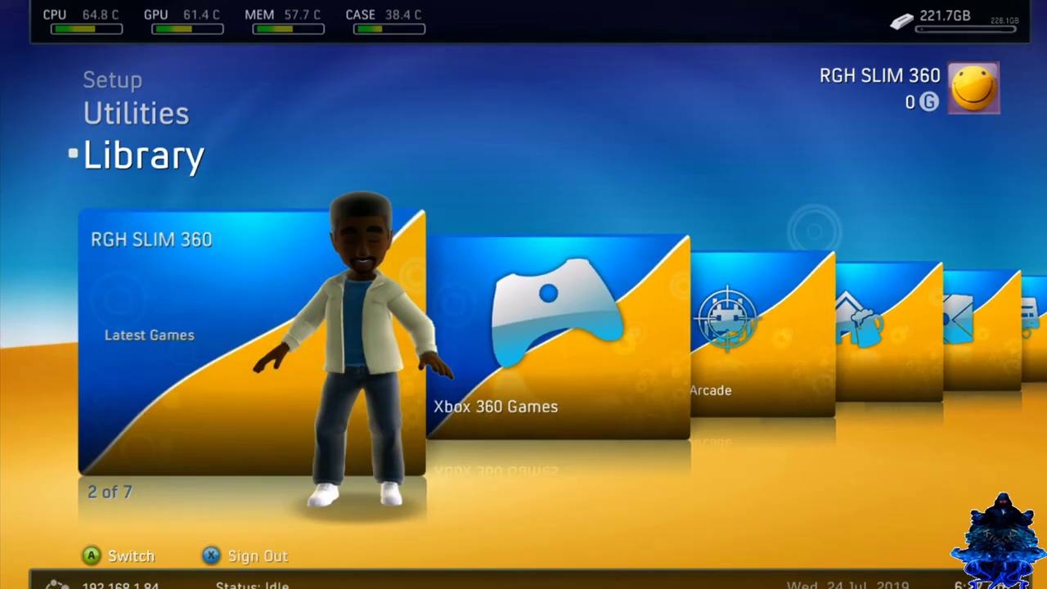
{"action": "key", "text": "Right"}
{"action": "key", "text": "Right"}
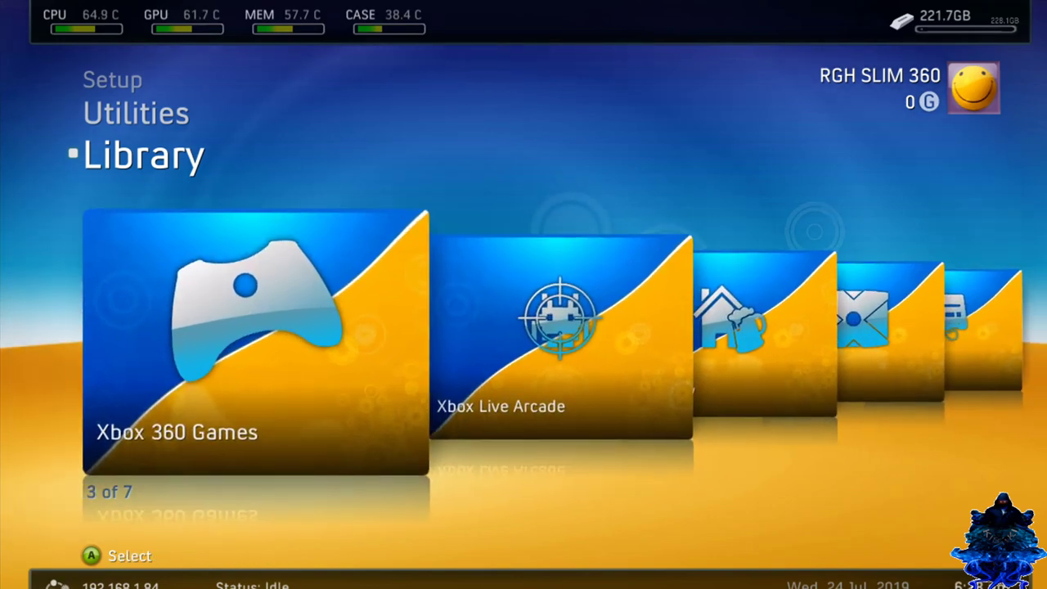
{"action": "key", "text": "Right"}
{"action": "key", "text": "Right"}
{"action": "key", "text": "Right"}
{"action": "key", "text": "Right"}
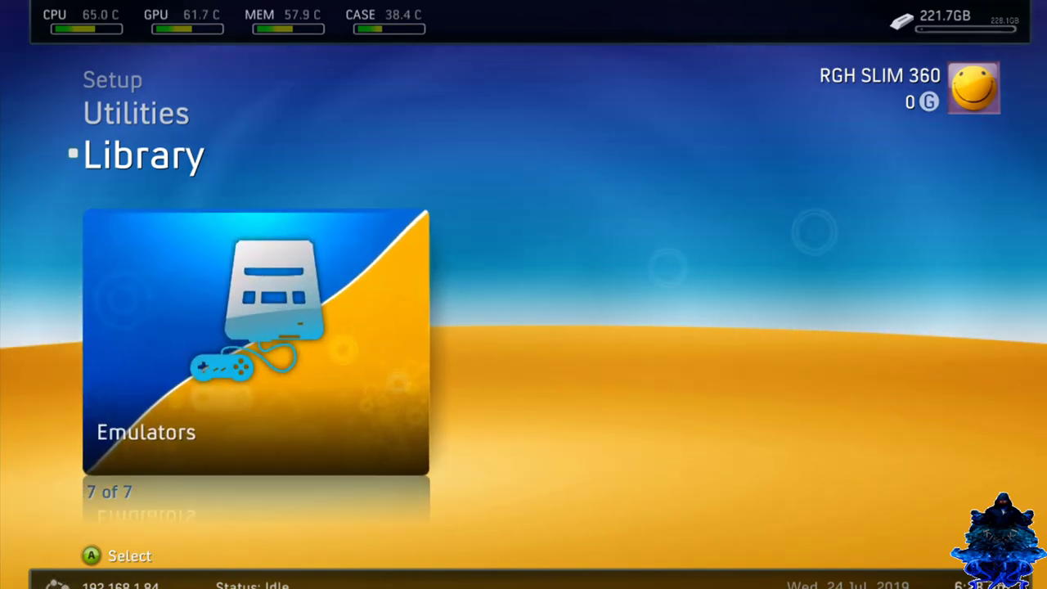
{"action": "key", "text": "Left"}
{"action": "key", "text": "Left"}
{"action": "key", "text": "Left"}
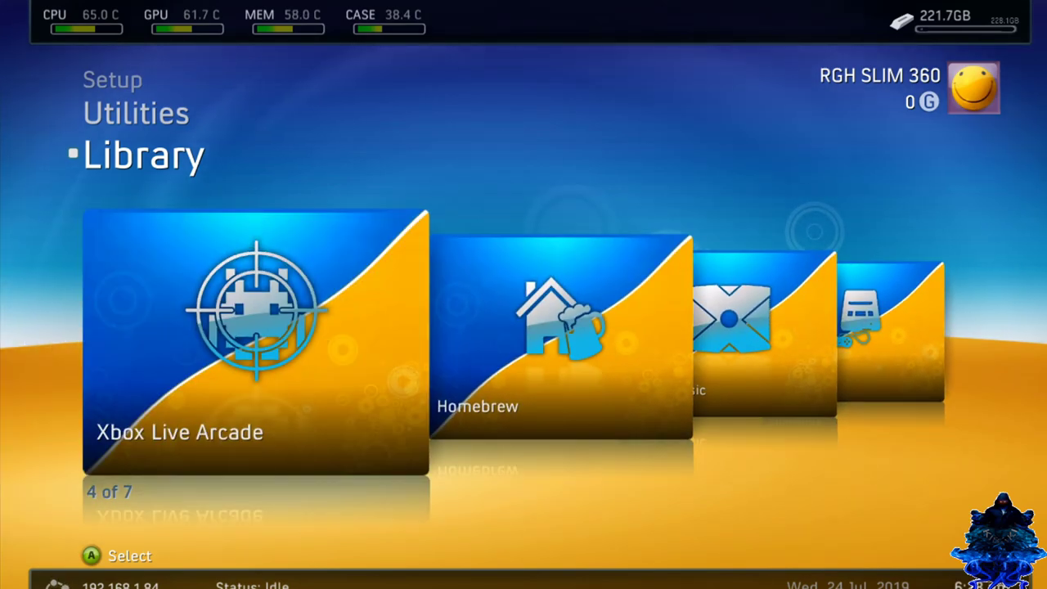
{"action": "key", "text": "Right"}
{"action": "key", "text": "Right"}
{"action": "key", "text": "Right"}
{"action": "key", "text": "Left"}
{"action": "key", "text": "Left"}
{"action": "key", "text": "Left"}
{"action": "key", "text": "Left"}
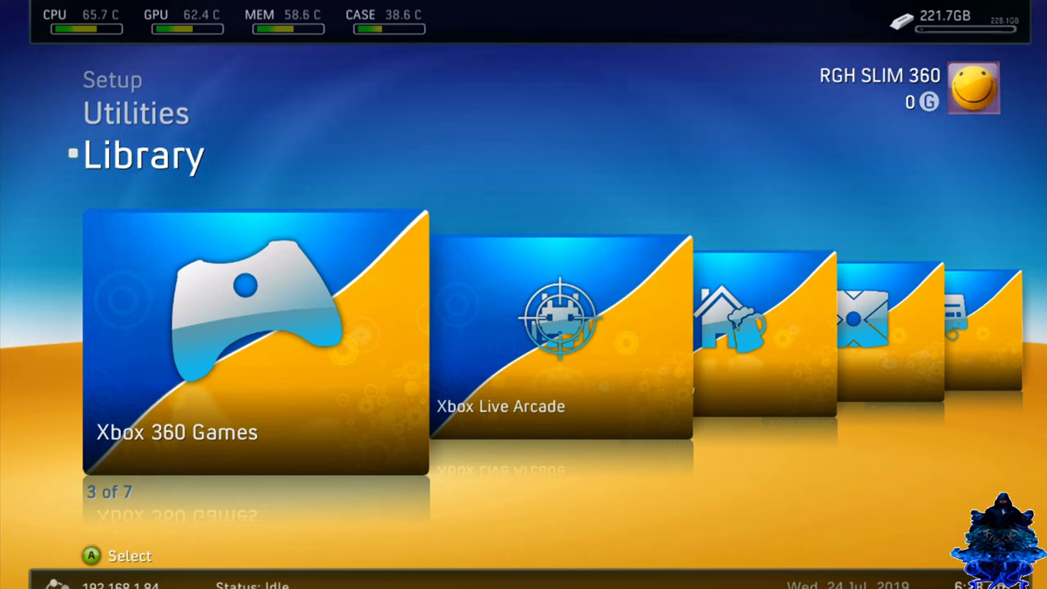
Open the File Manager from Utilities, examine its two file panes, and return to the Utilities section.
{"action": "key", "text": "Up"}
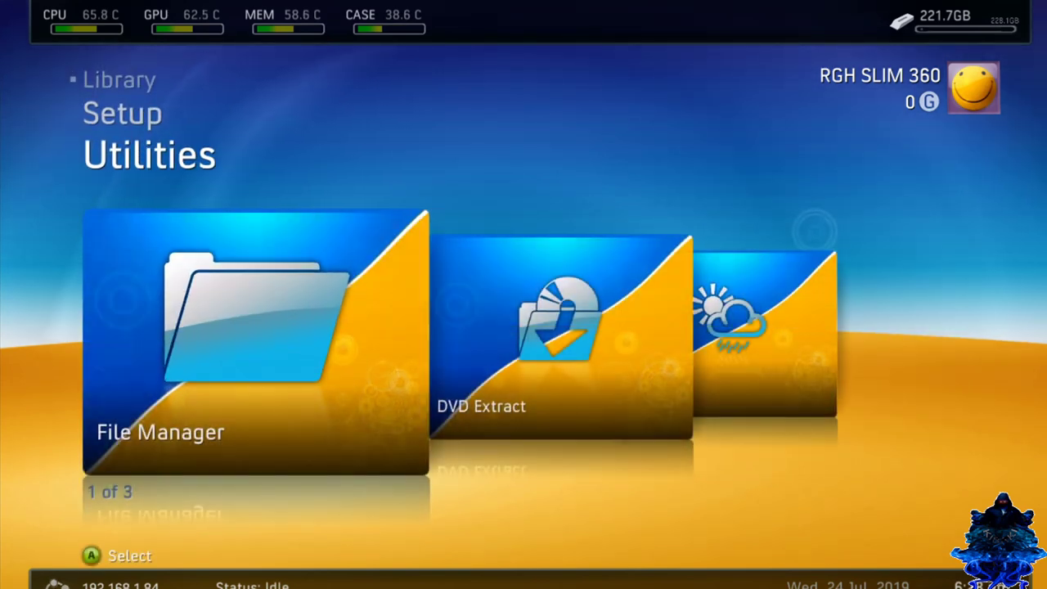
{"action": "key", "text": "Return"}
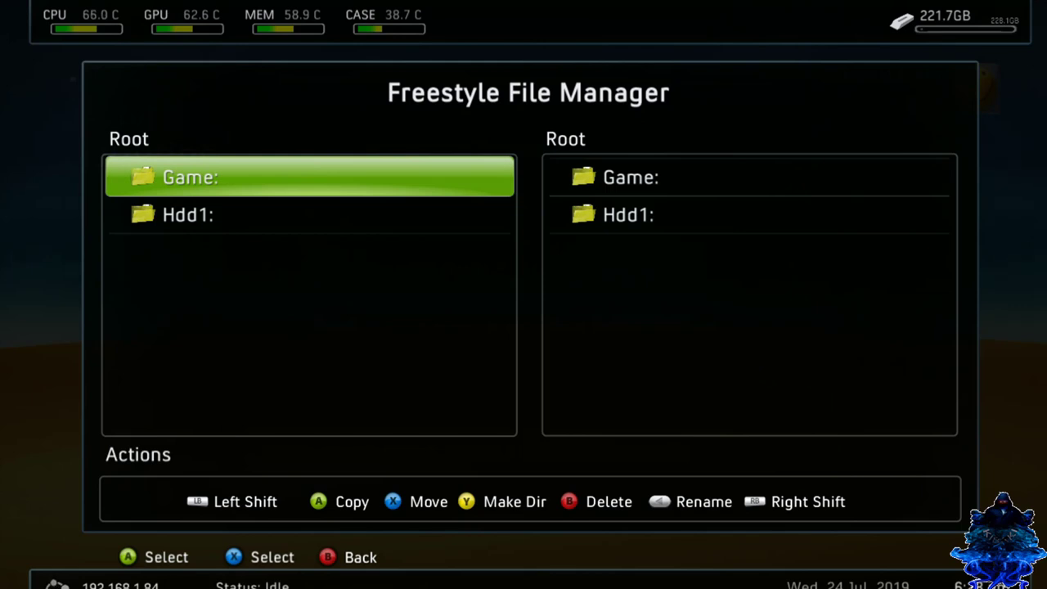
{"action": "key", "text": "Right"}
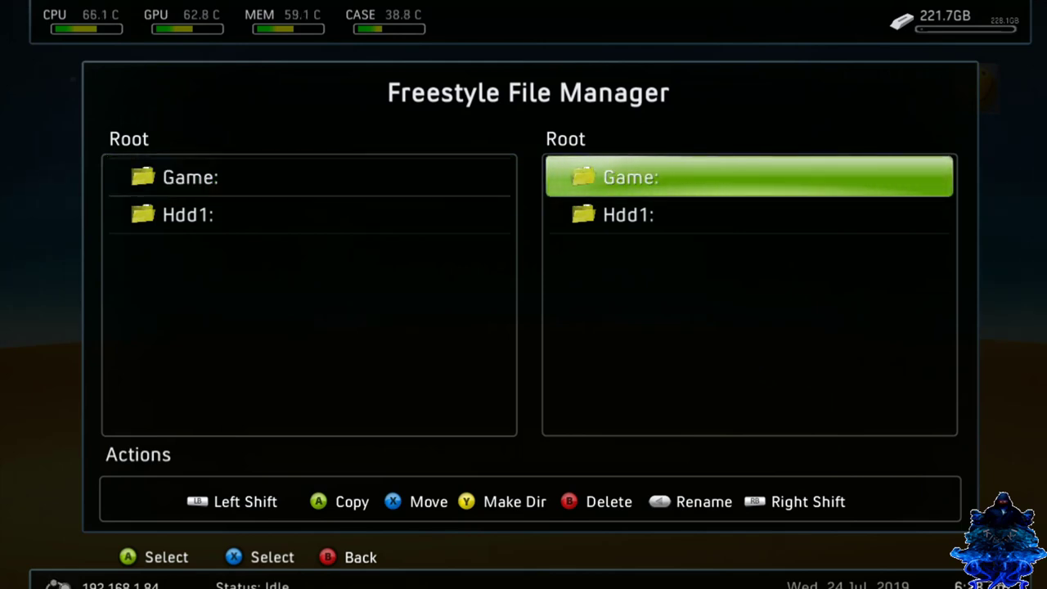
{"action": "key", "text": "Left"}
{"action": "key", "text": "Right"}
{"action": "key", "text": "Down"}
{"action": "key", "text": "Left"}
{"action": "key", "text": "Right"}
{"action": "key", "text": "Left"}
{"action": "key", "text": "Right"}
{"action": "key", "text": "Left"}
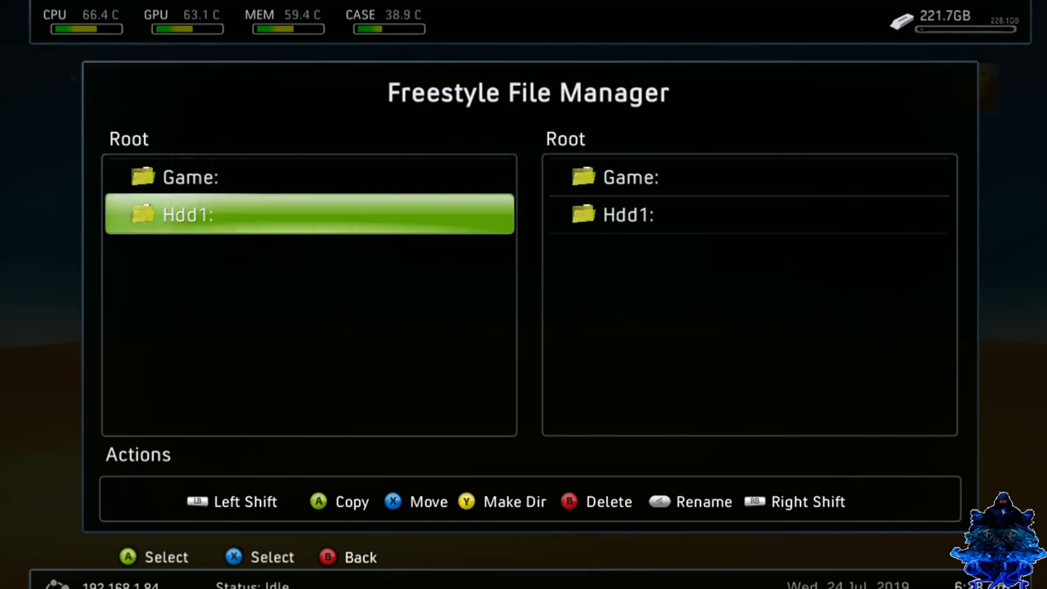
{"action": "key", "text": "Escape"}
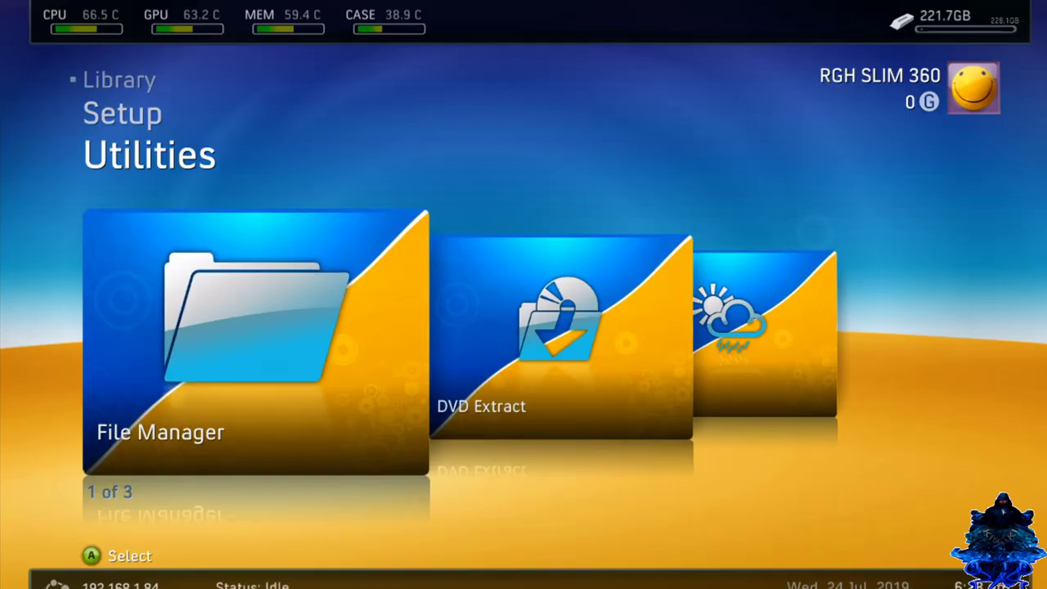
Look over the DVD Extract and Weather utilities and the Setup section's tiles through to Credits.
{"action": "key", "text": "Right"}
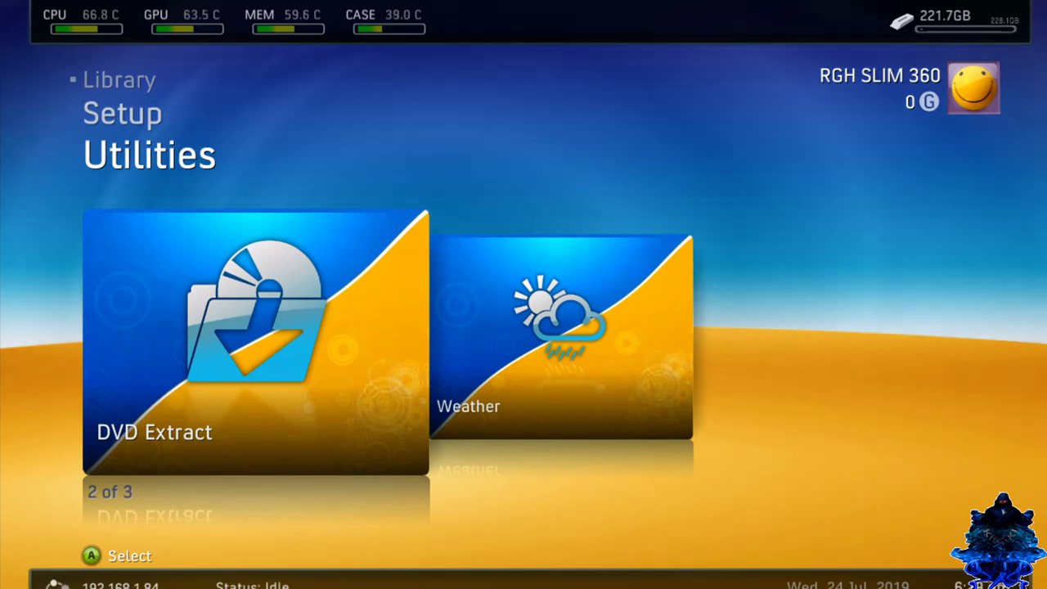
{"action": "key", "text": "Right"}
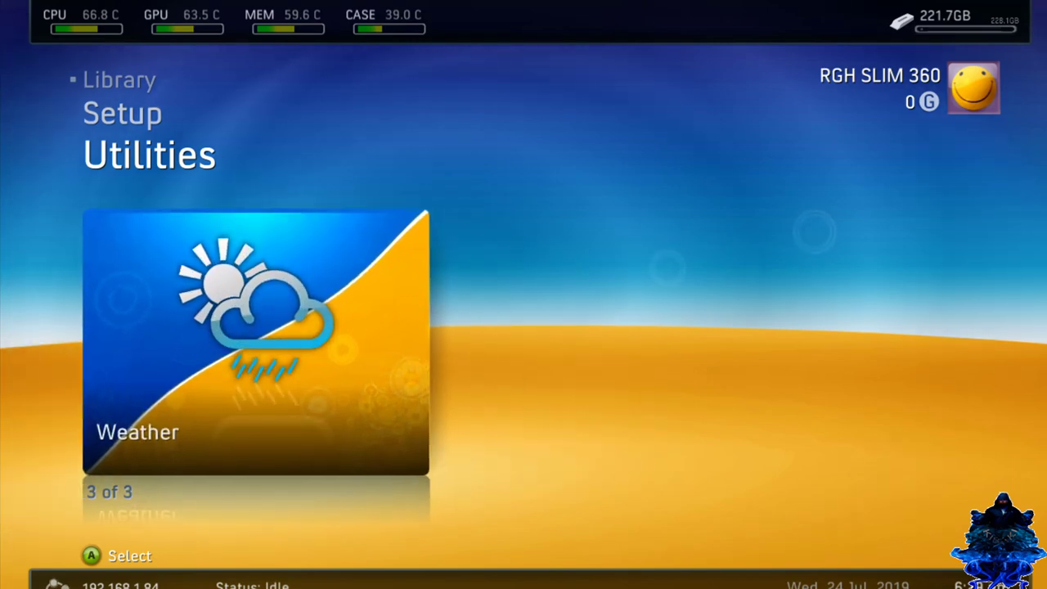
{"action": "key", "text": "Up"}
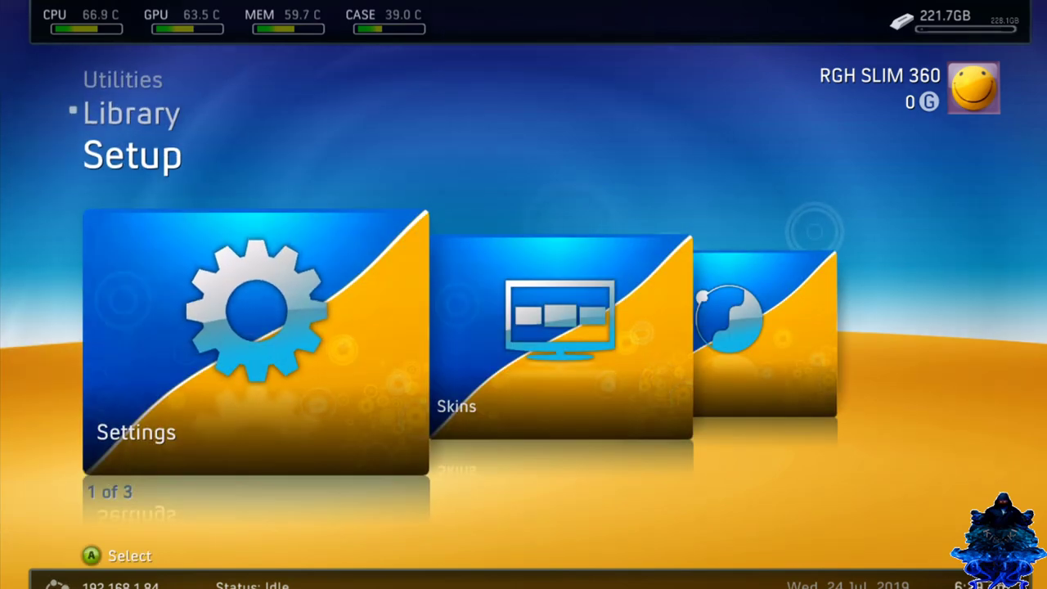
{"action": "key", "text": "Right"}
{"action": "key", "text": "Right"}
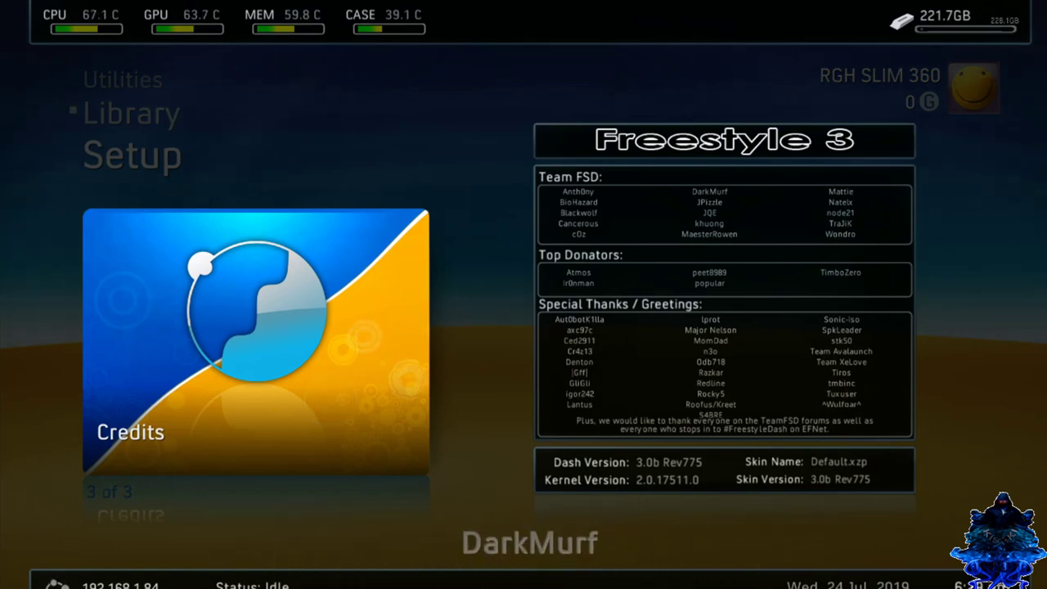
Open the backdrop customization of the Default Skin from the Skins setup.
{"action": "key", "text": "Left"}
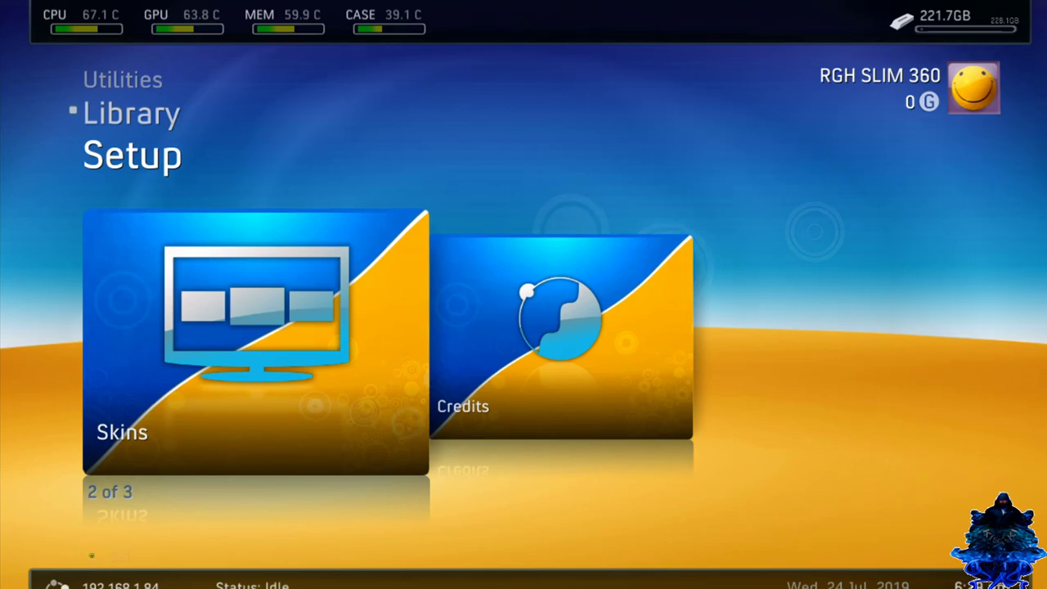
{"action": "key", "text": "Return"}
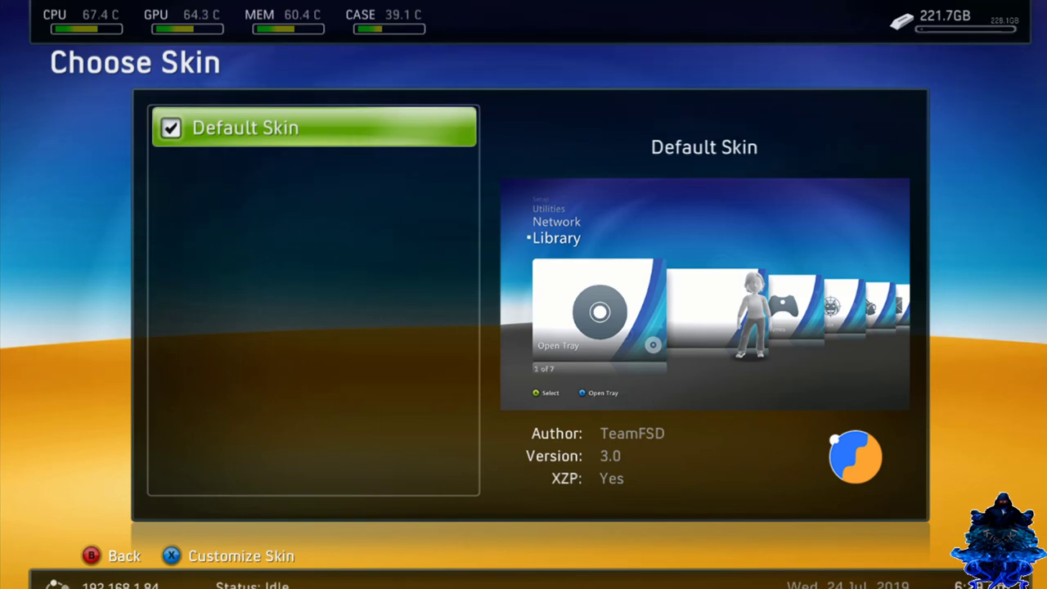
{"action": "key", "text": "x"}
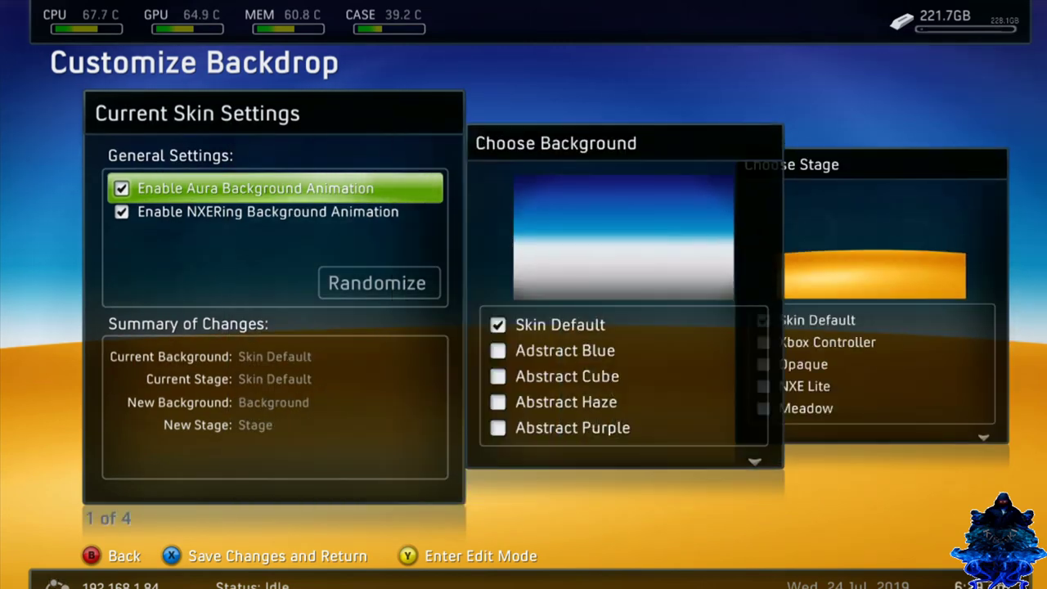
Look through the available backgrounds for the Default Skin's backdrop and choose Kansas.
{"action": "key", "text": "Right"}
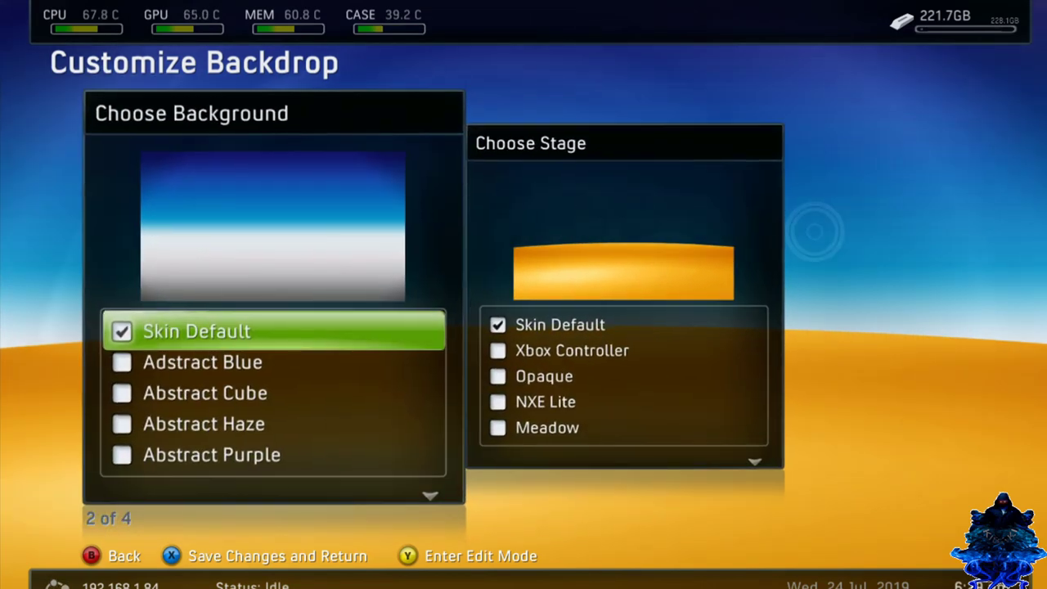
{"action": "key", "text": "Down"}
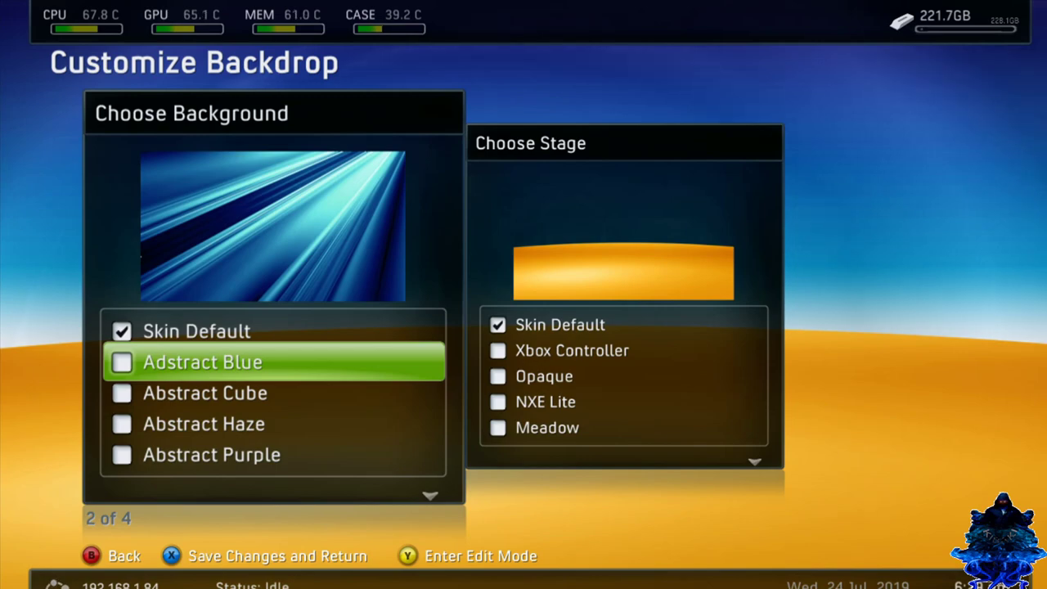
{"action": "key", "text": "Down"}
{"action": "key", "text": "Down"}
{"action": "key", "text": "Down"}
{"action": "key", "text": "Down"}
{"action": "key", "text": "Down"}
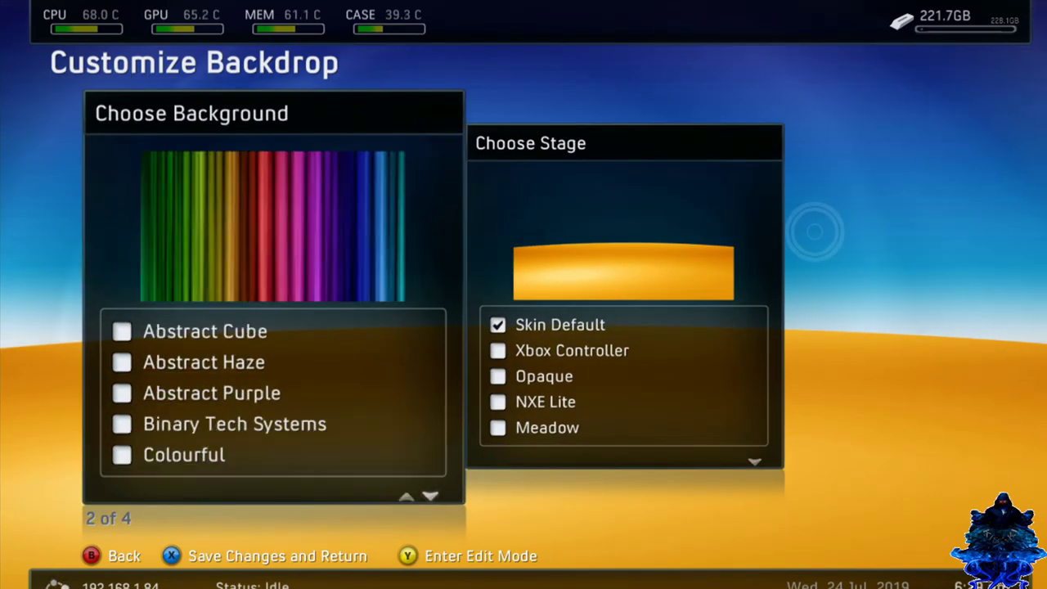
{"action": "key", "text": "Down"}
{"action": "key", "text": "Down"}
{"action": "key", "text": "Down"}
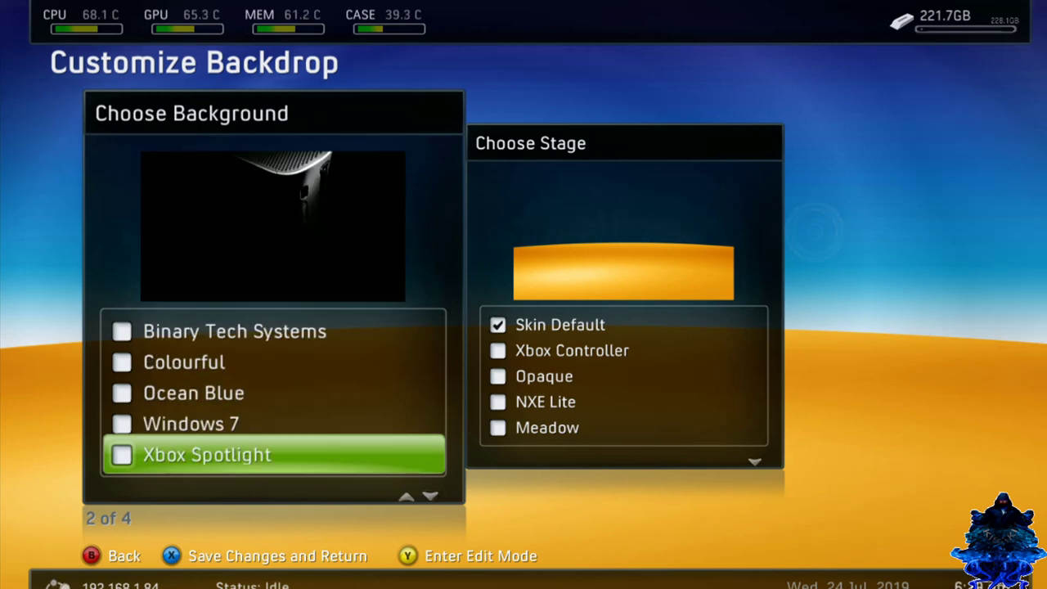
{"action": "key", "text": "Down"}
{"action": "key", "text": "Down"}
{"action": "key", "text": "Down"}
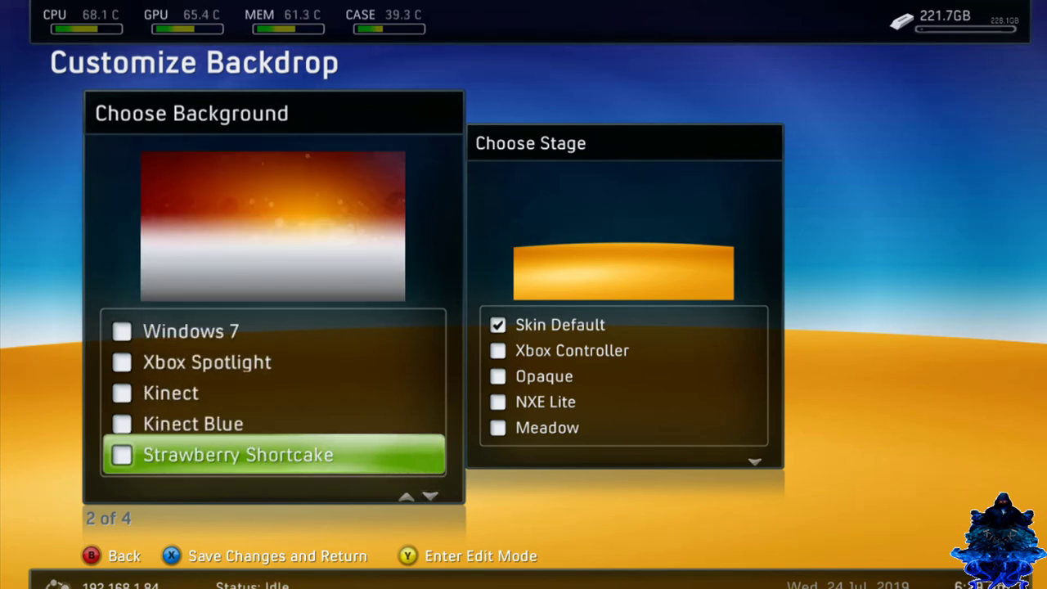
{"action": "key", "text": "Down"}
{"action": "key", "text": "Down"}
{"action": "key", "text": "Down"}
{"action": "key", "text": "Down"}
{"action": "key", "text": "Down"}
{"action": "key", "text": "Down"}
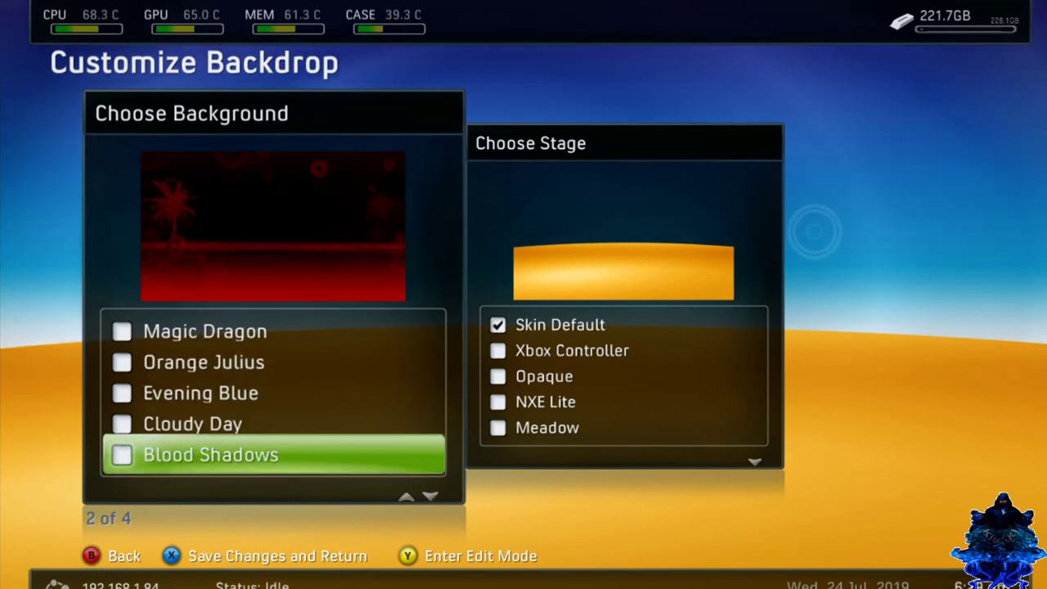
{"action": "key", "text": "Down"}
{"action": "key", "text": "Down"}
{"action": "key", "text": "Down"}
{"action": "key", "text": "Down"}
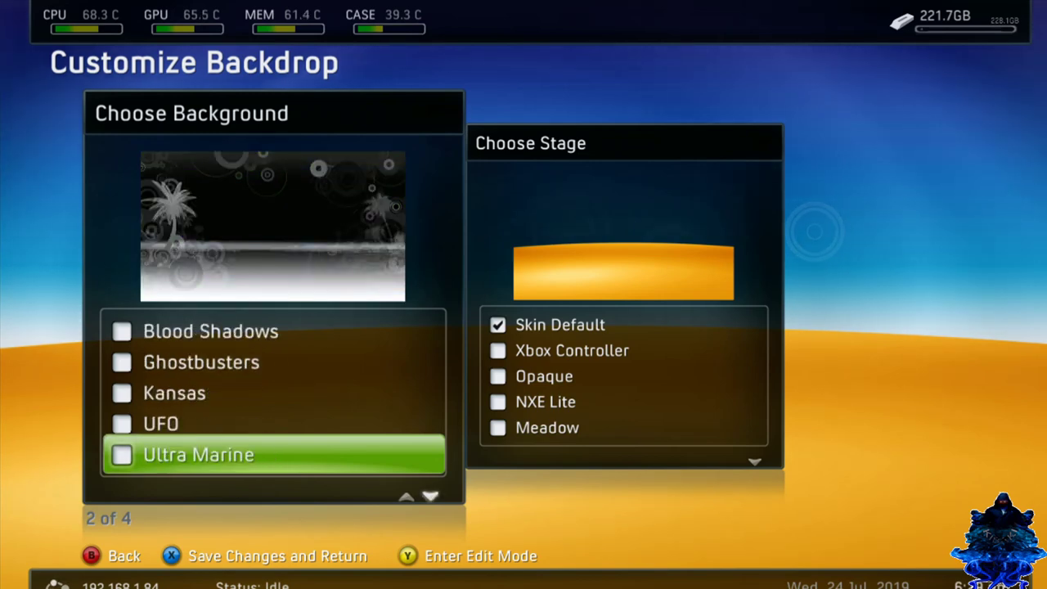
{"action": "key", "text": "Down"}
{"action": "key", "text": "Down"}
{"action": "key", "text": "Up"}
{"action": "key", "text": "Up"}
{"action": "key", "text": "Up"}
{"action": "key", "text": "Up"}
{"action": "key", "text": "Up"}
{"action": "key", "text": "Up"}
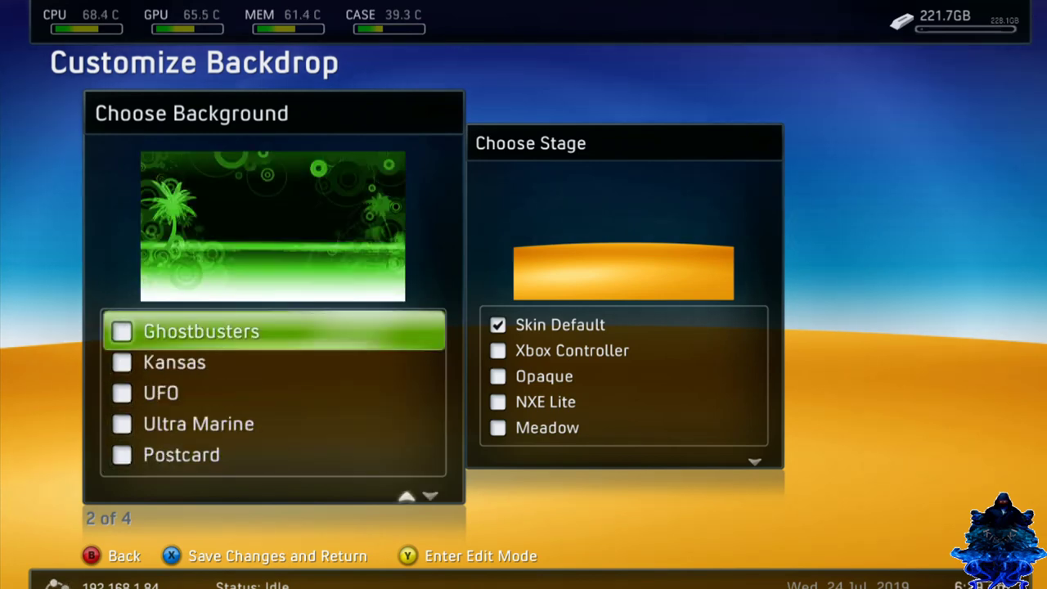
{"action": "key", "text": "Down"}
{"action": "key", "text": "Down"}
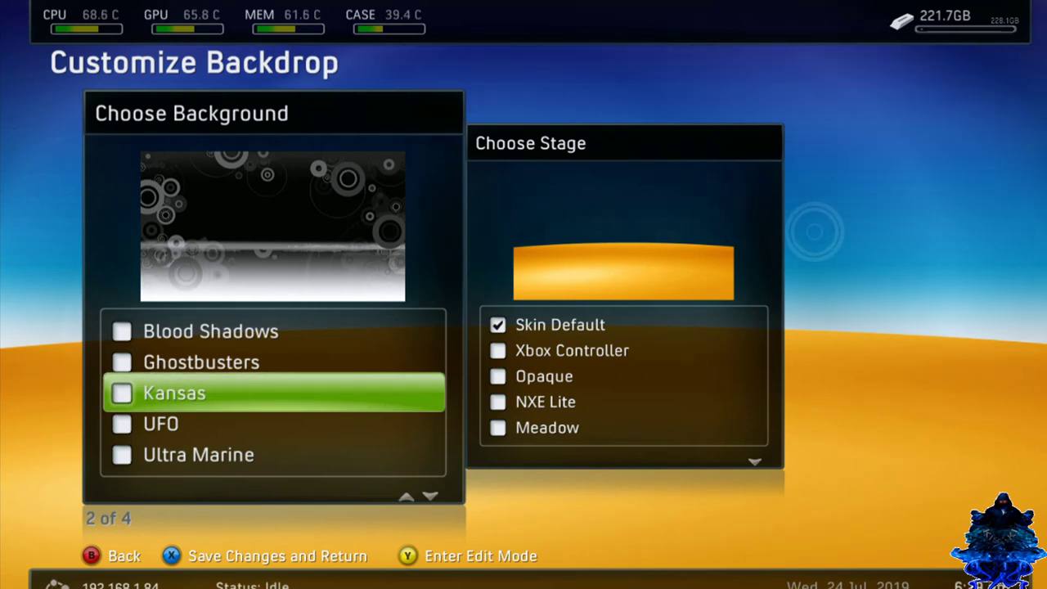
{"action": "key", "text": "Return"}
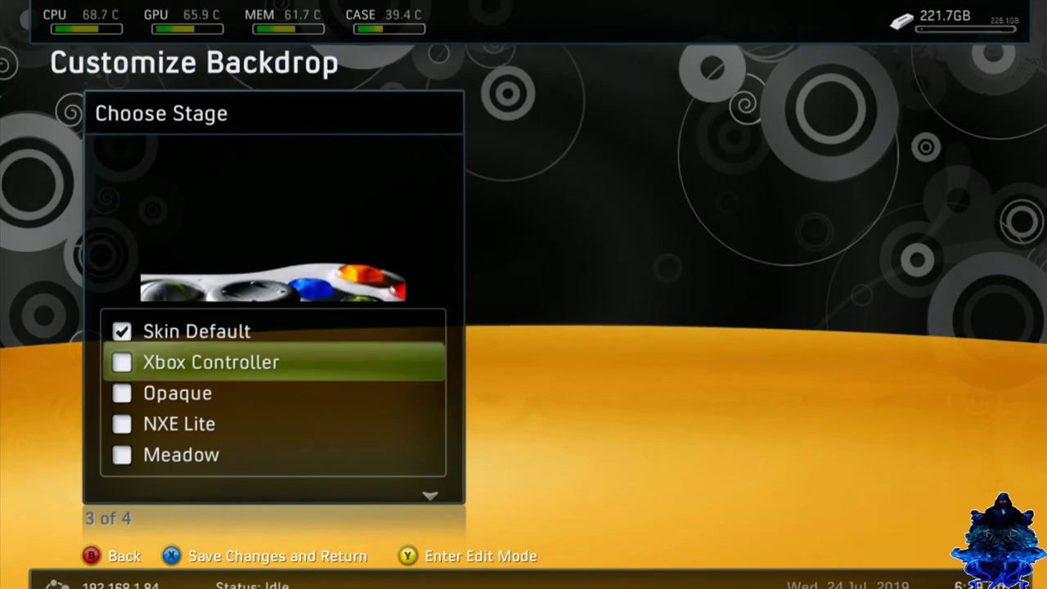
Look through the available stages for the backdrop and choose Opaque.
{"action": "key", "text": "Down"}
{"action": "key", "text": "Down"}
{"action": "key", "text": "Down"}
{"action": "key", "text": "Down"}
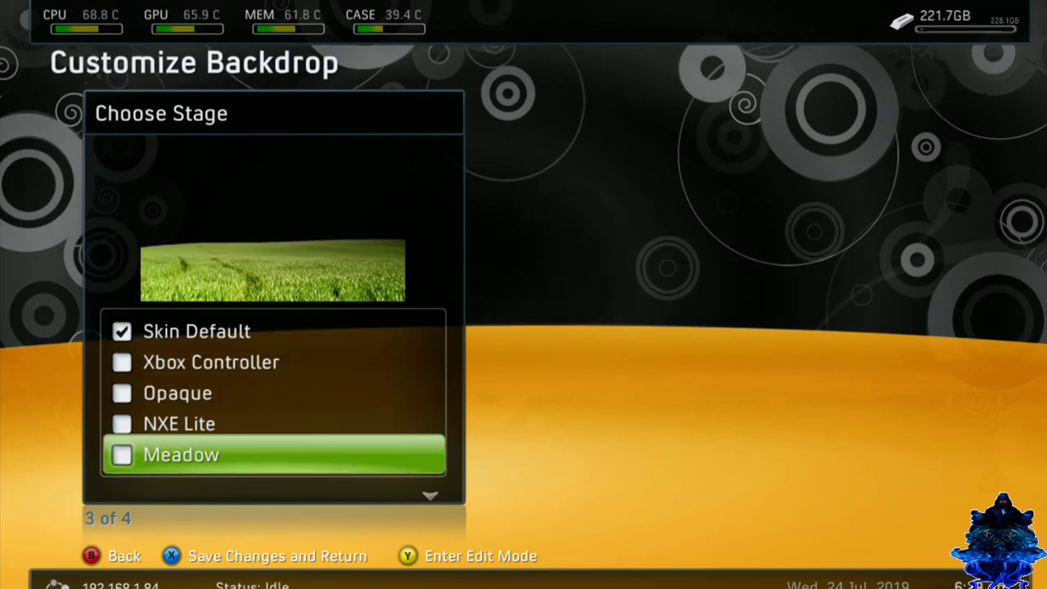
{"action": "key", "text": "Down"}
{"action": "key", "text": "Down"}
{"action": "key", "text": "Up"}
{"action": "key", "text": "Up"}
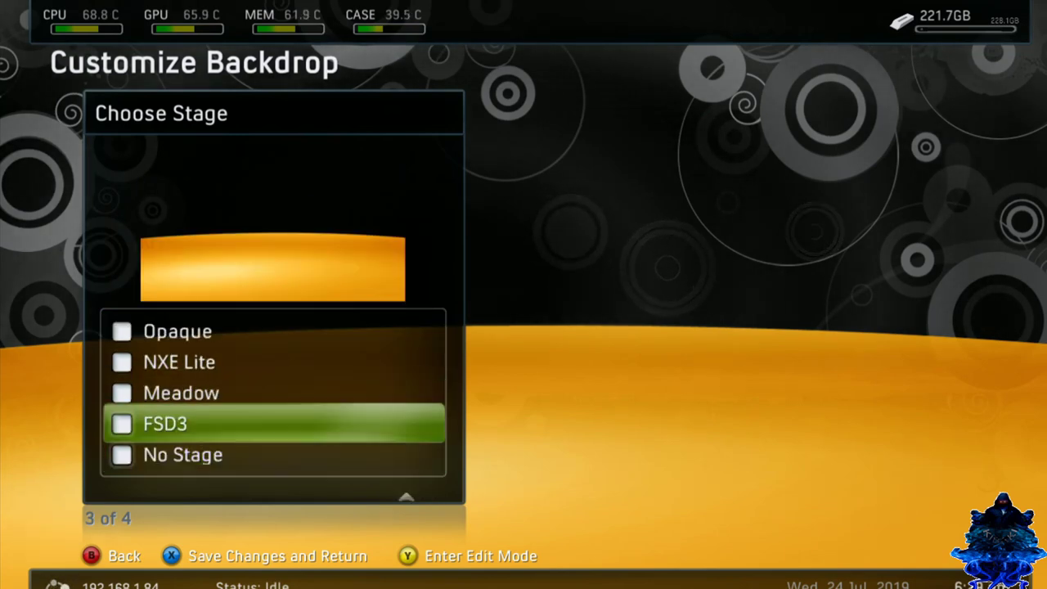
{"action": "key", "text": "Down"}
{"action": "key", "text": "Up"}
{"action": "key", "text": "Up"}
{"action": "key", "text": "Up"}
{"action": "key", "text": "Return"}
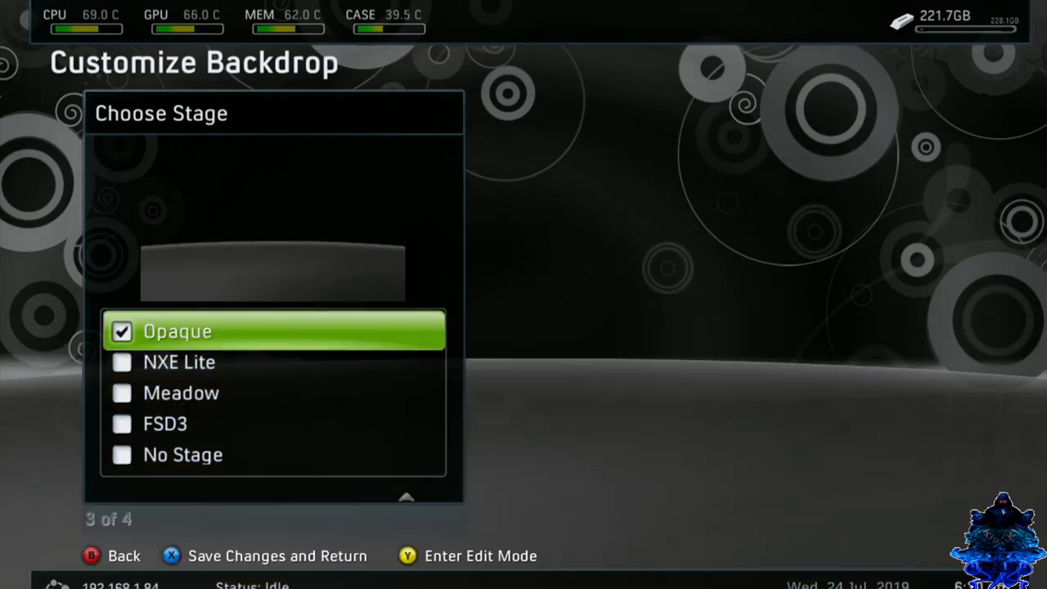
Save the backdrop changes and return to the Setup section.
{"action": "key", "text": "Escape"}
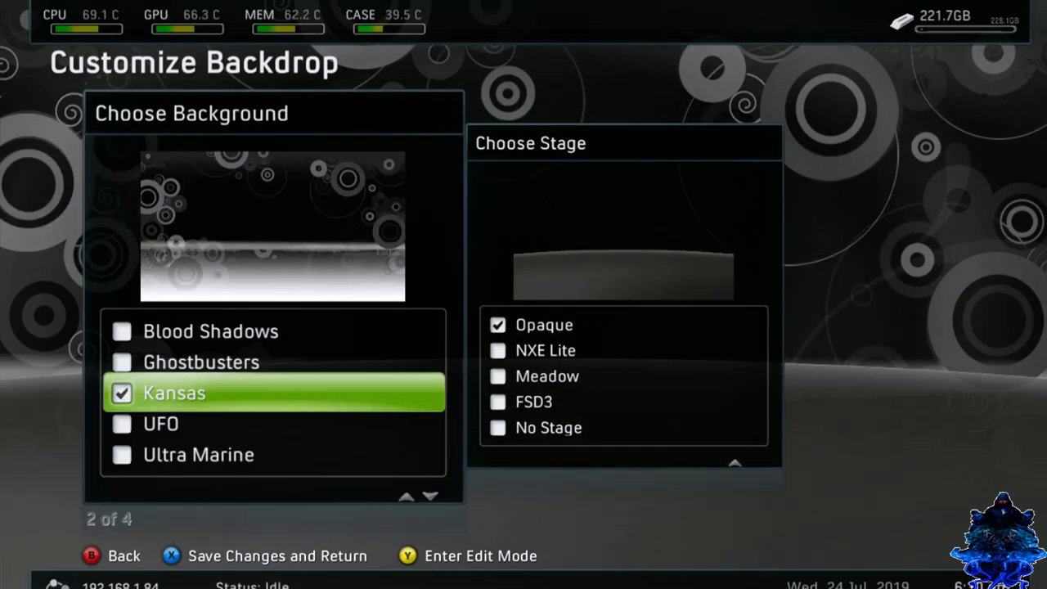
{"action": "key", "text": "x"}
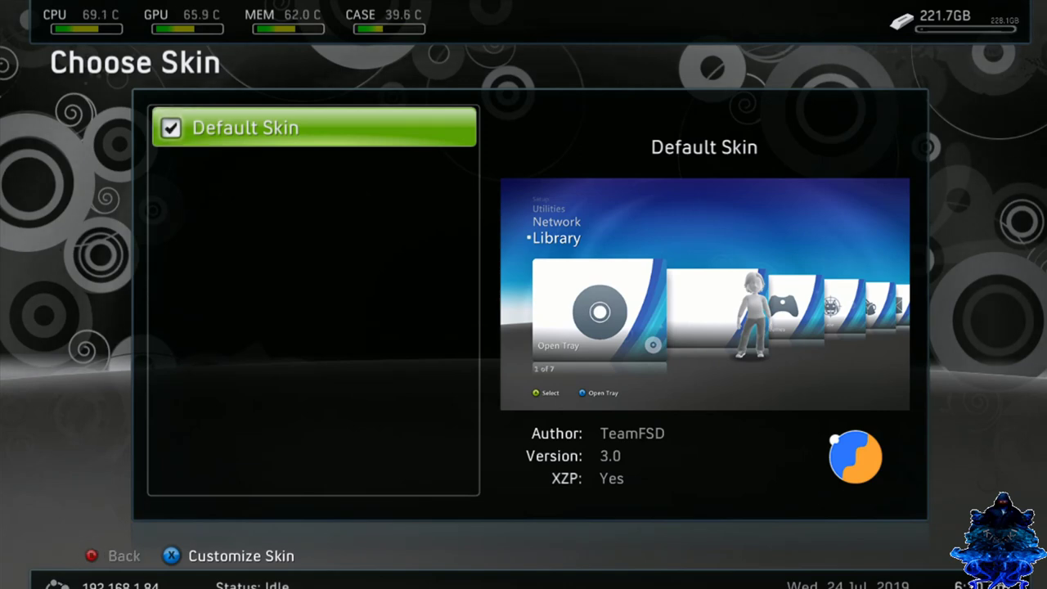
{"action": "key", "text": "Escape"}
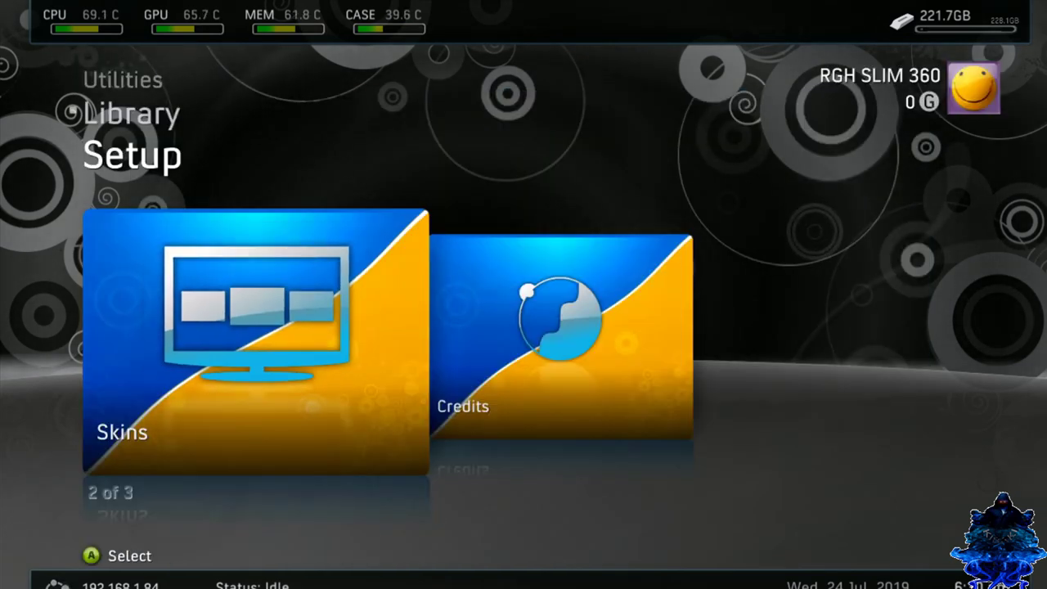
Open General Settings from the Setup section's Settings and examine its Kinect, temperature, startup and File Manager options.
{"action": "key", "text": "Left"}
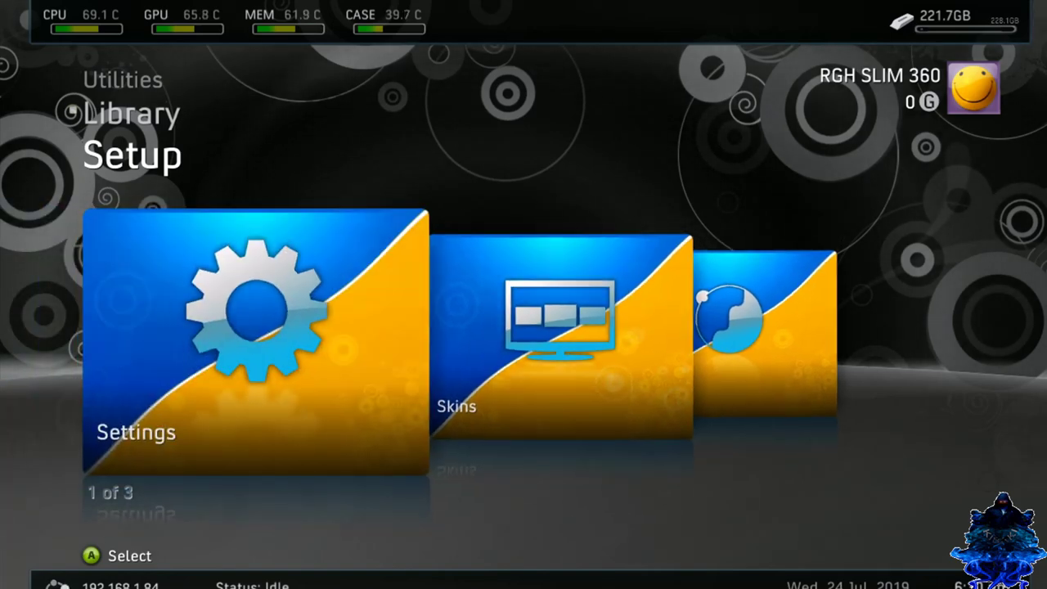
{"action": "key", "text": "Return"}
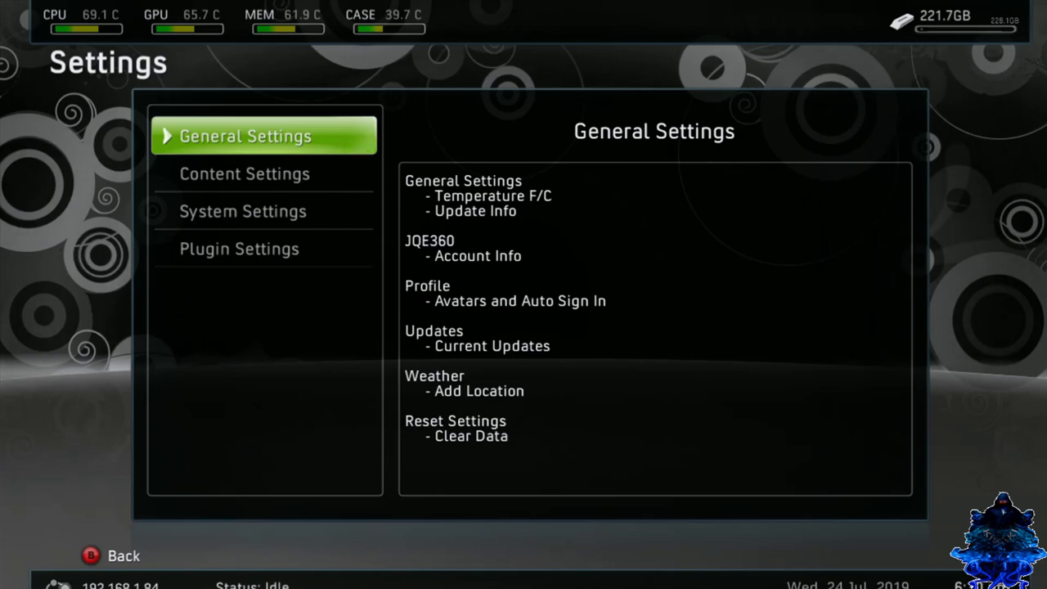
{"action": "key", "text": "Return"}
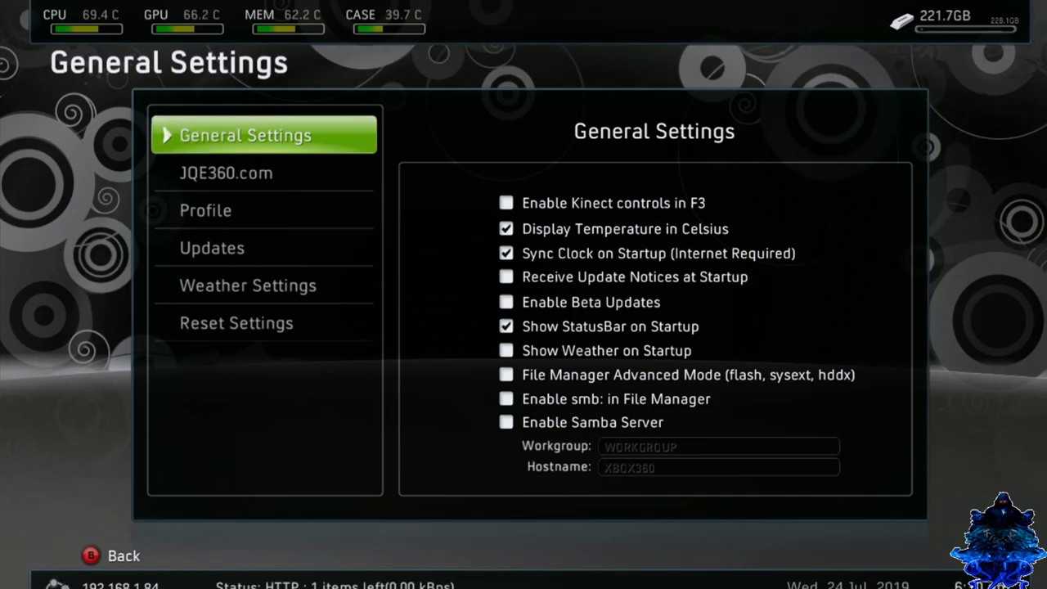
{"action": "key", "text": "Right"}
{"action": "key", "text": "Down"}
{"action": "key", "text": "Down"}
{"action": "key", "text": "Down"}
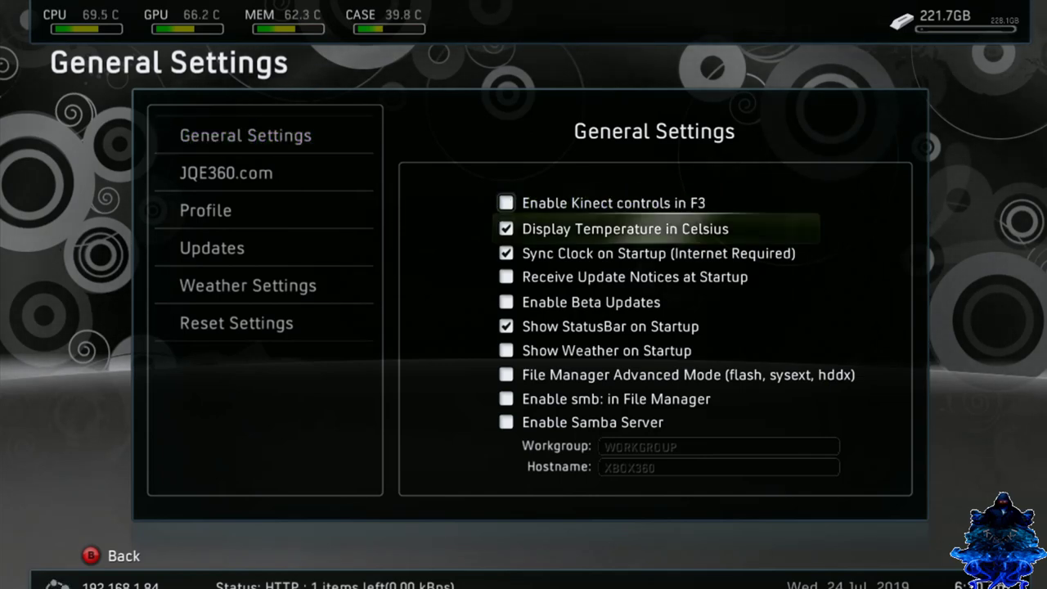
{"action": "key", "text": "Down"}
{"action": "key", "text": "Down"}
{"action": "key", "text": "Down"}
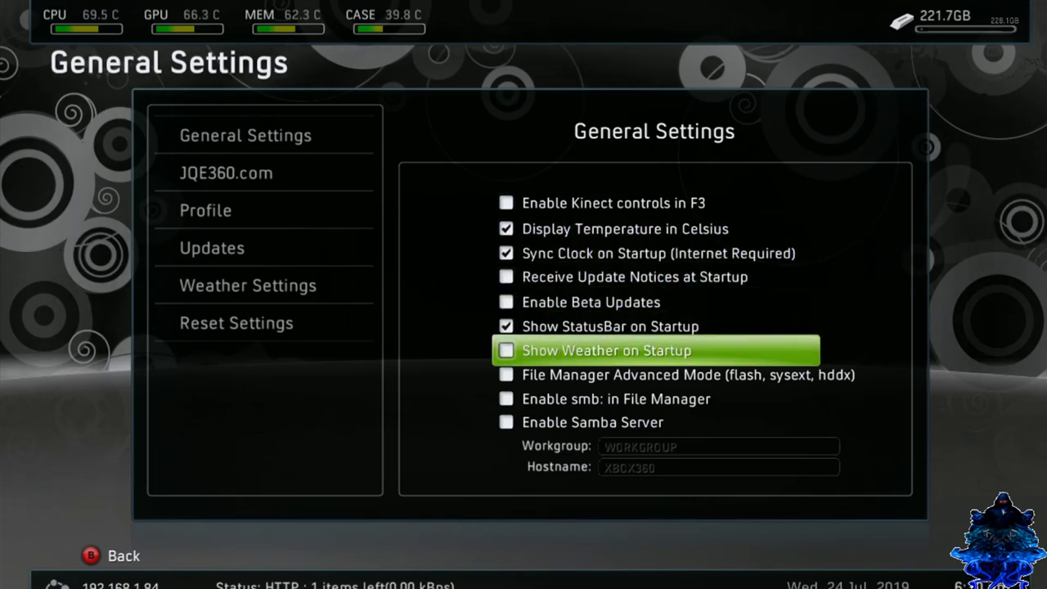
{"action": "key", "text": "Down"}
{"action": "key", "text": "Up"}
{"action": "key", "text": "Up"}
{"action": "key", "text": "Up"}
{"action": "key", "text": "Up"}
{"action": "key", "text": "Up"}
{"action": "key", "text": "Up"}
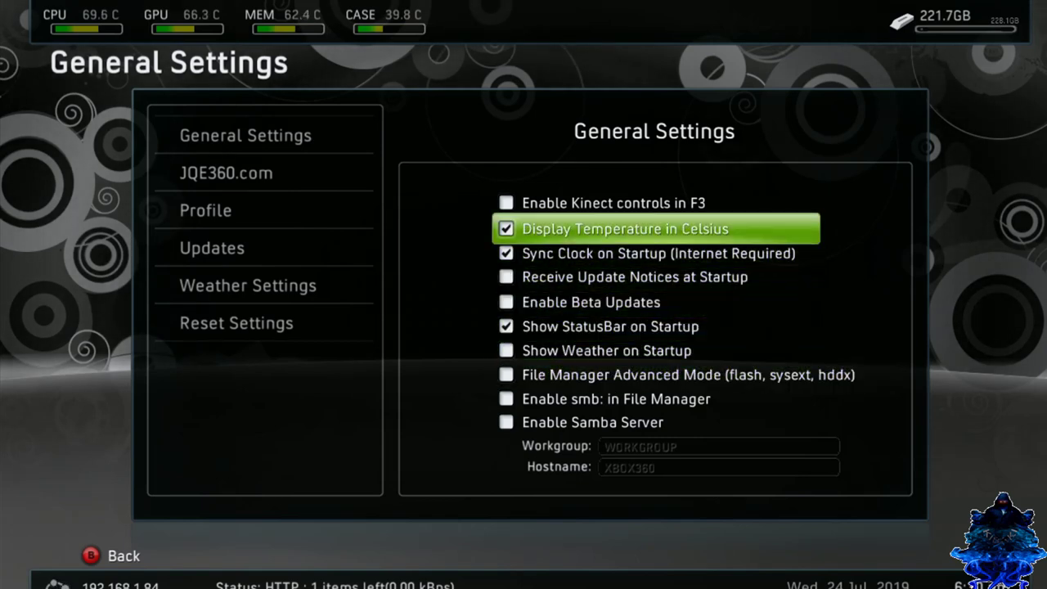
{"action": "key", "text": "Up"}
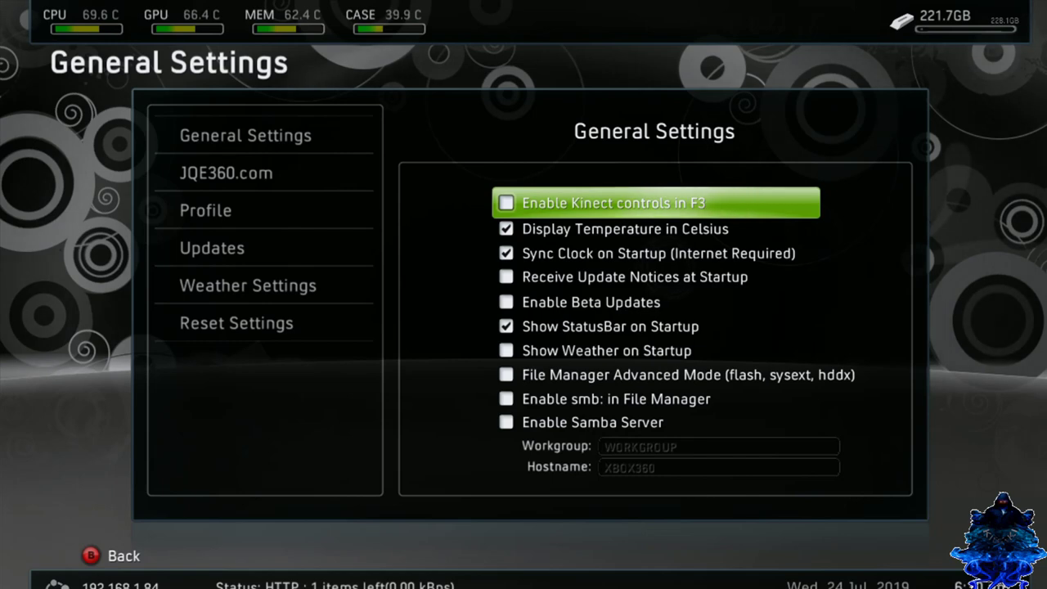
{"action": "key", "text": "Left"}
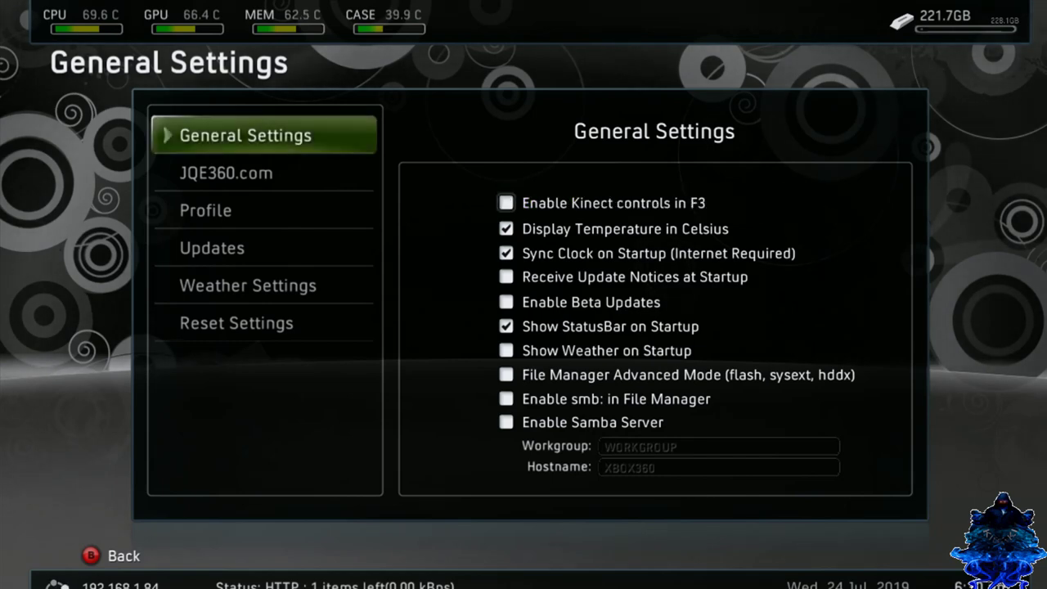
Look through the JQE360.com, Profile, Updates, Weather Settings and Reset Settings pages of General Settings.
{"action": "key", "text": "Down"}
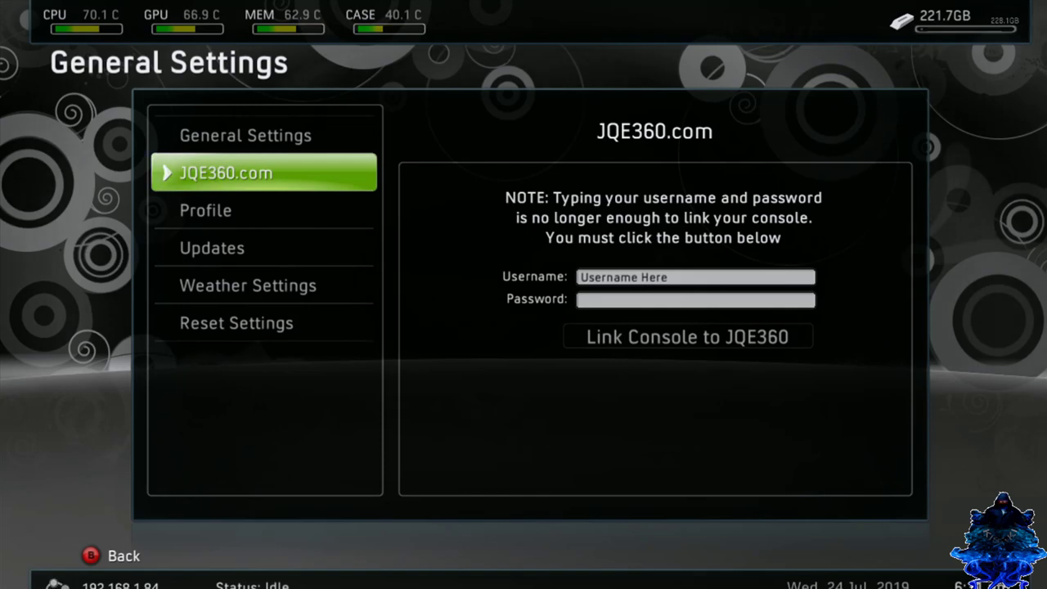
{"action": "key", "text": "Down"}
{"action": "key", "text": "Up"}
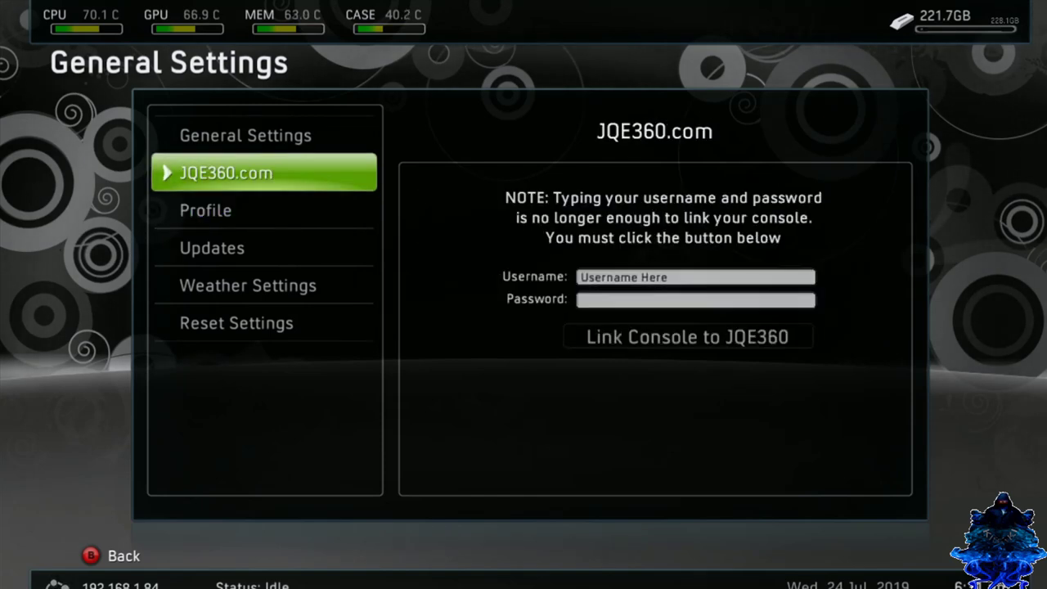
{"action": "key", "text": "Down"}
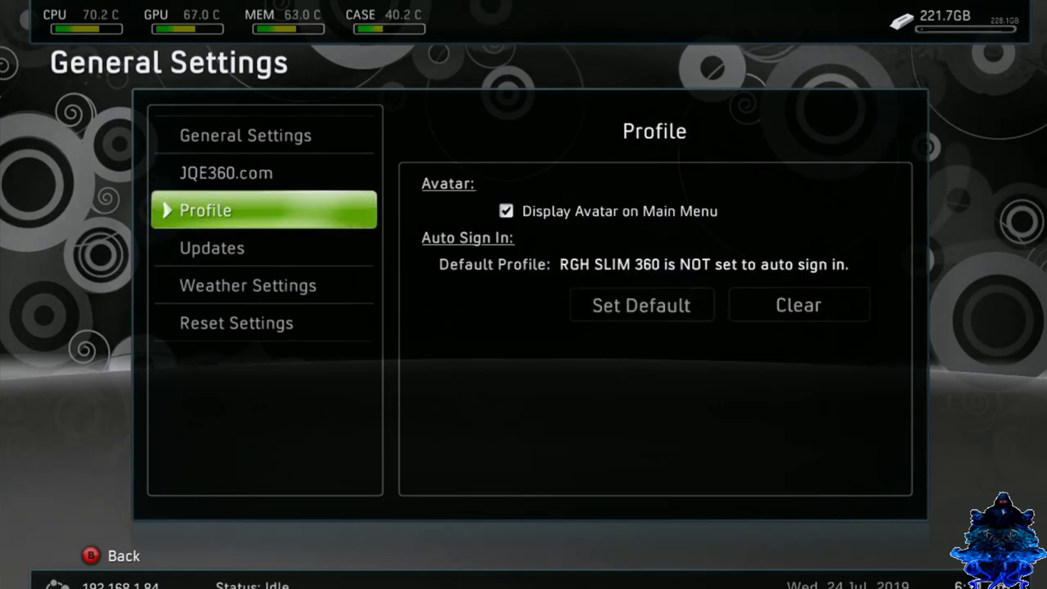
{"action": "key", "text": "Down"}
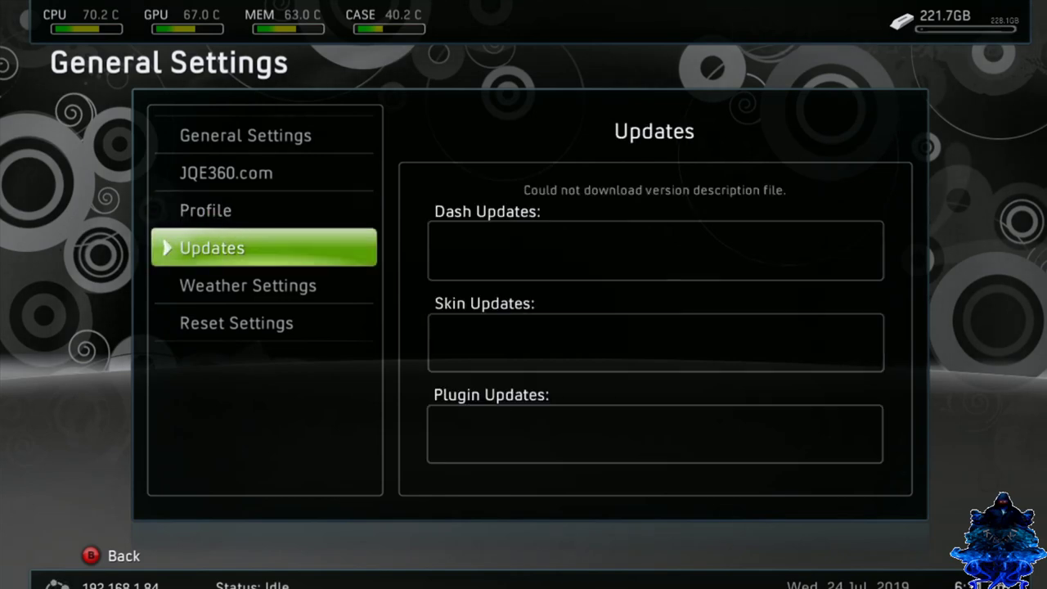
{"action": "key", "text": "Down"}
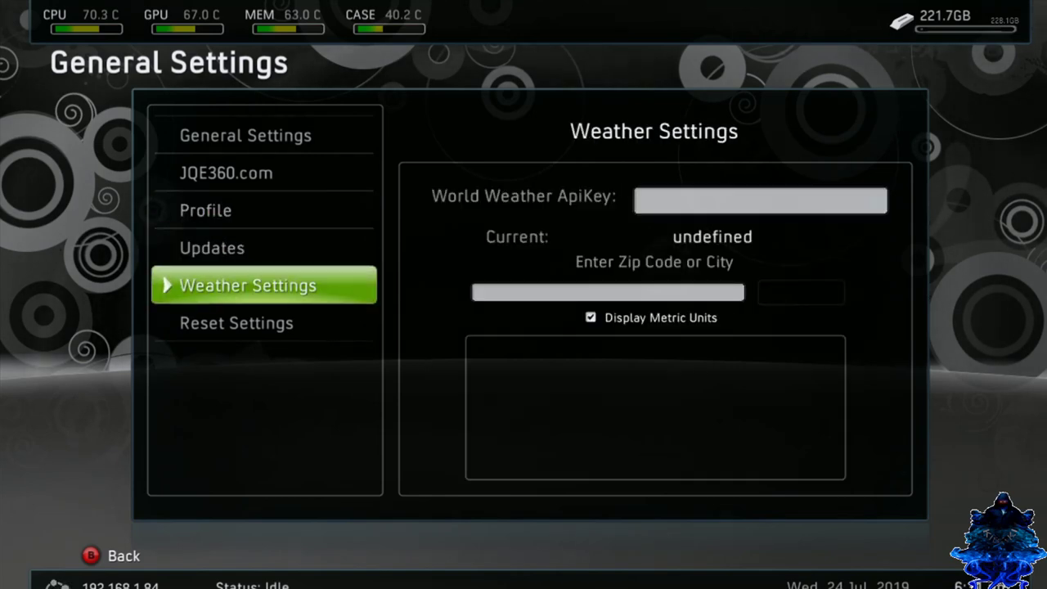
{"action": "key", "text": "Down"}
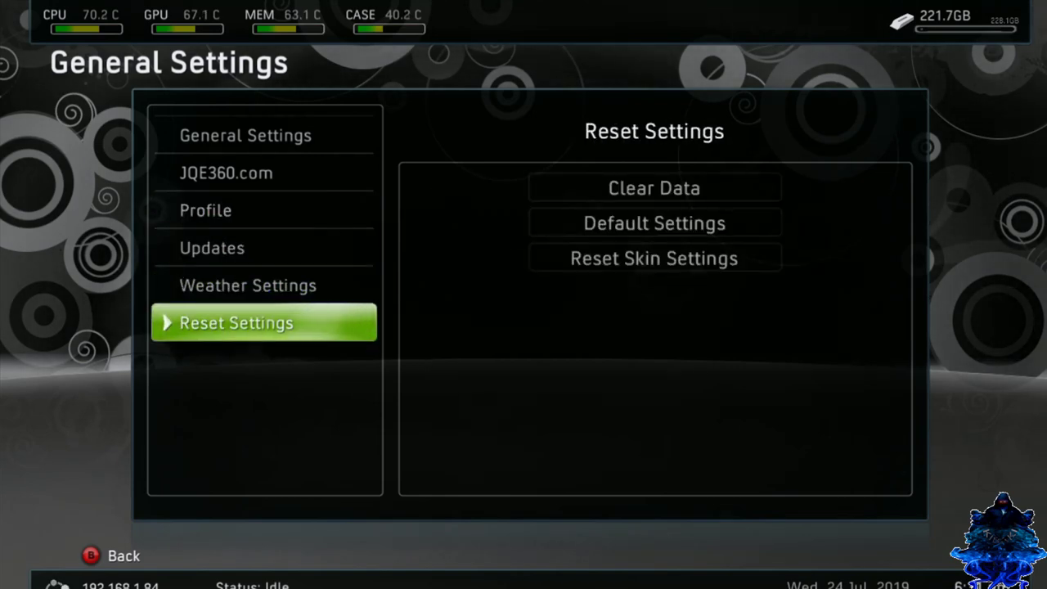
{"action": "key", "text": "Up"}
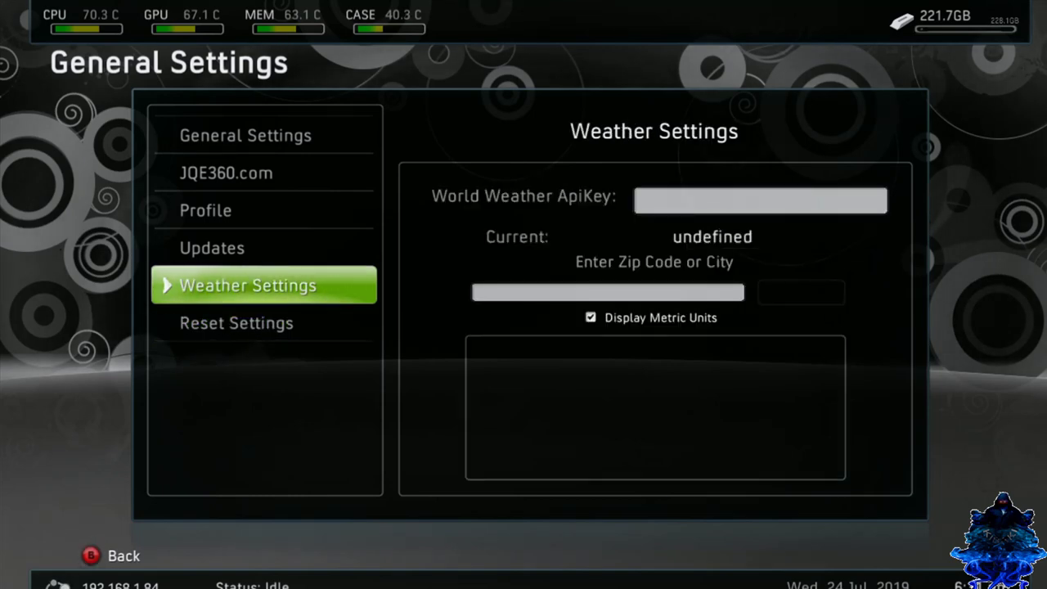
Open Content Settings and examine the artwork display and game list style options under Game List Settings.
{"action": "key", "text": "Escape"}
{"action": "key", "text": "Down"}
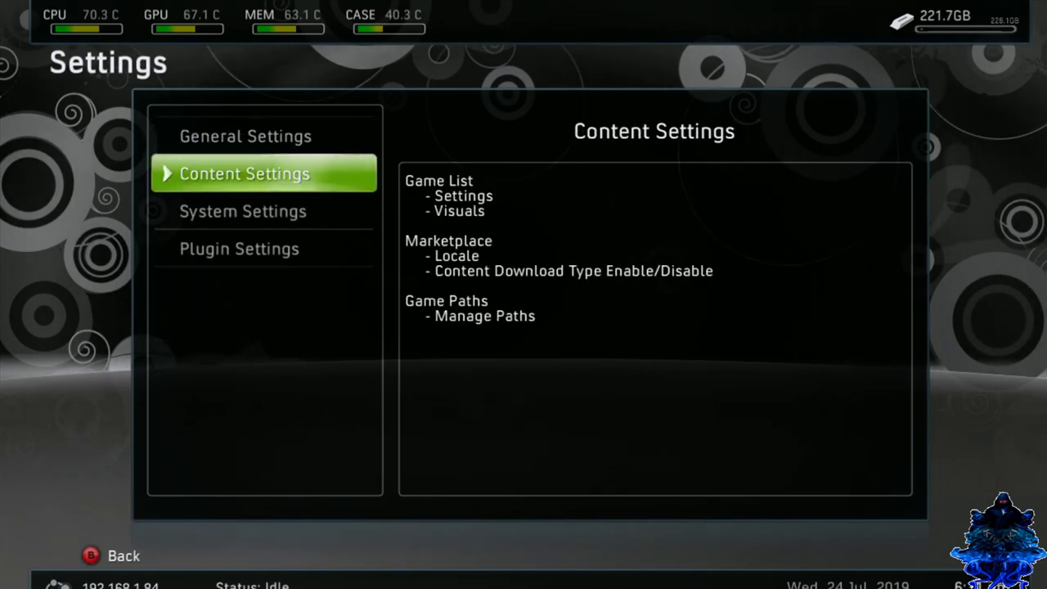
{"action": "key", "text": "Return"}
{"action": "key", "text": "Right"}
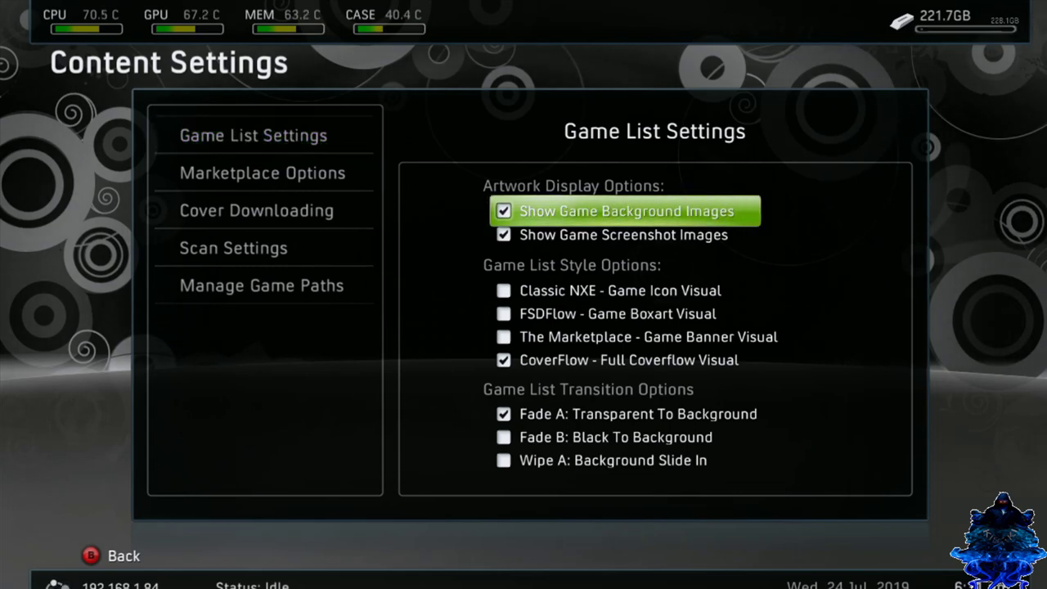
{"action": "key", "text": "Down"}
{"action": "key", "text": "Down"}
{"action": "key", "text": "Down"}
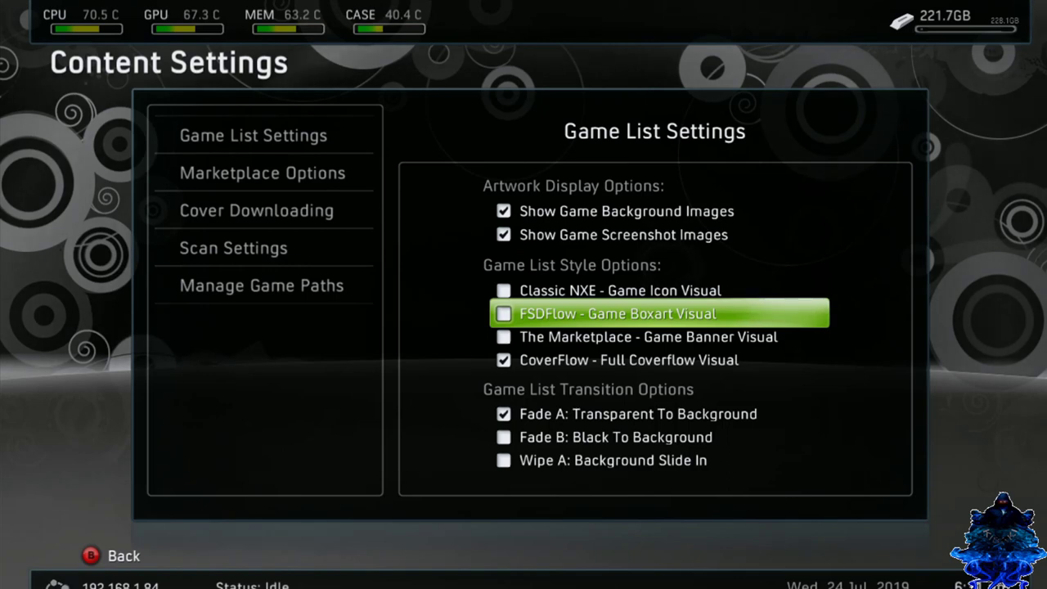
{"action": "key", "text": "Left"}
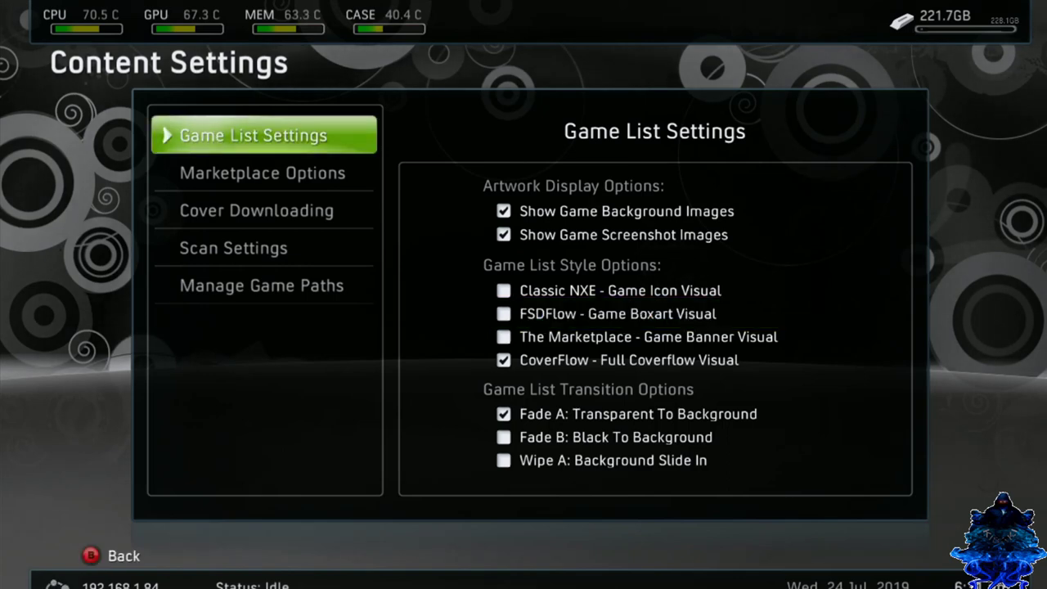
Examine the Cover Downloading options in Content Settings, including the custom cover toggle, check interval and download resolution.
{"action": "key", "text": "Down"}
{"action": "key", "text": "Down"}
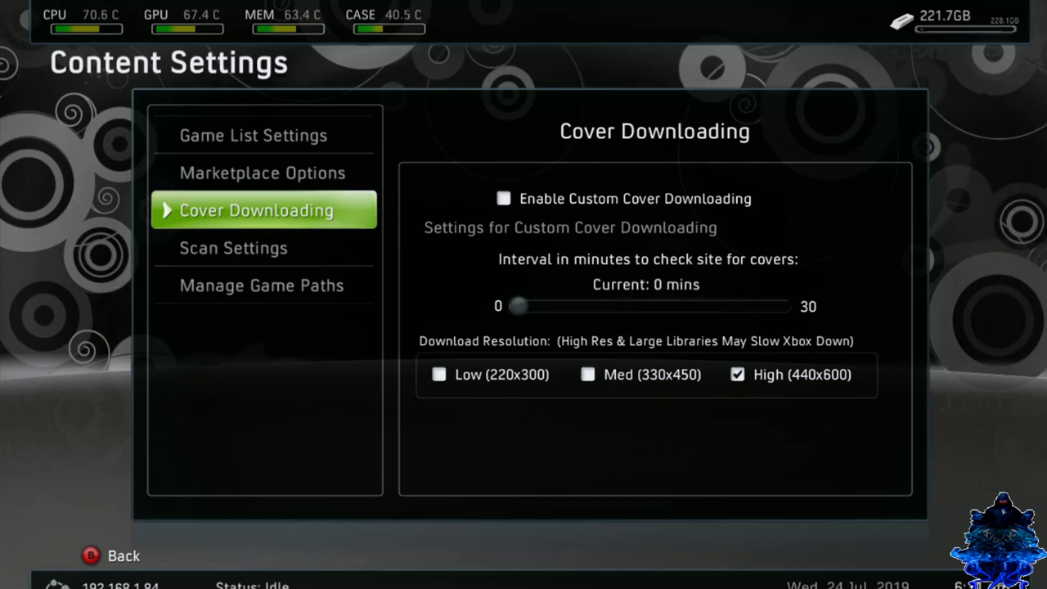
{"action": "key", "text": "Right"}
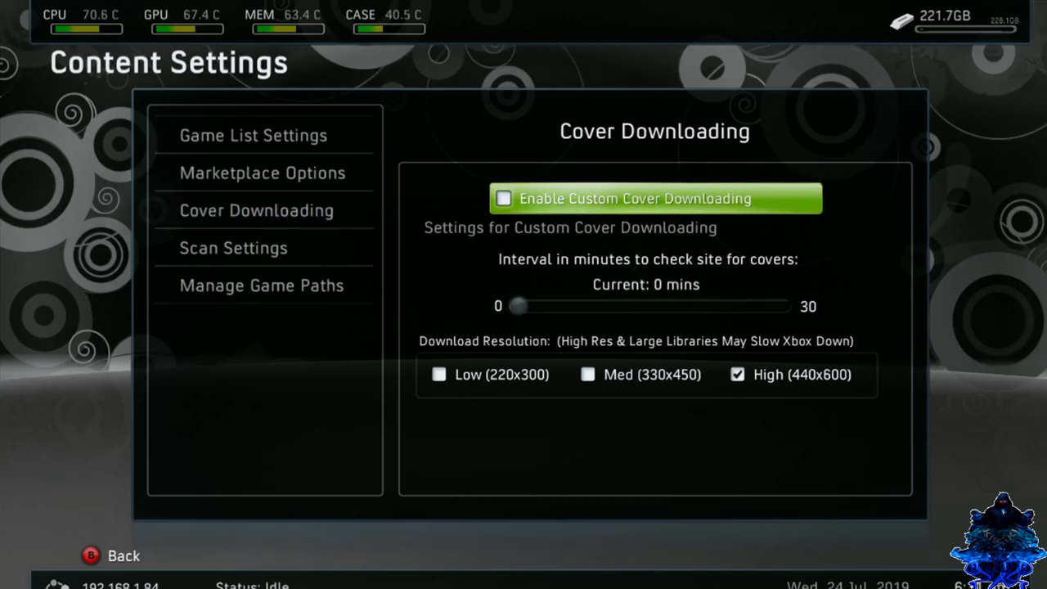
{"action": "key", "text": "Down"}
{"action": "key", "text": "Down"}
{"action": "key", "text": "Right"}
{"action": "key", "text": "Right"}
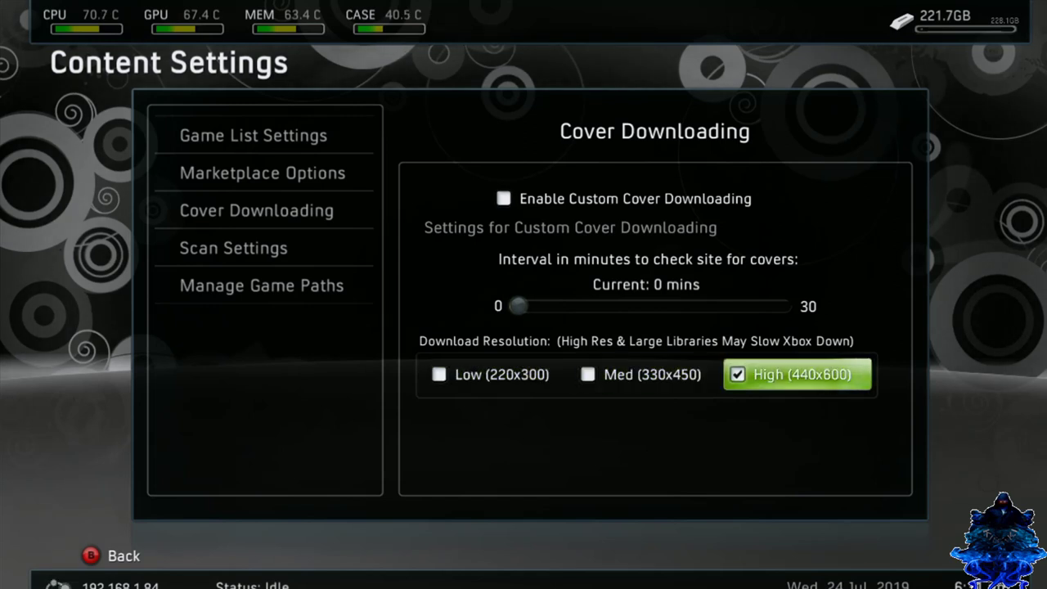
{"action": "key", "text": "Up"}
{"action": "key", "text": "Down"}
{"action": "key", "text": "Up"}
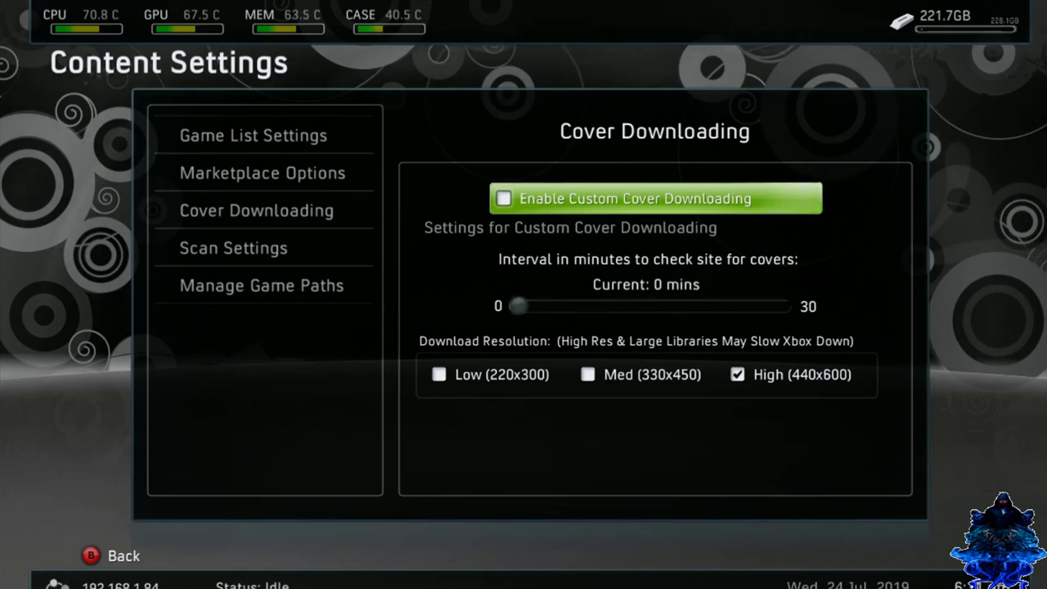
{"action": "key", "text": "Down"}
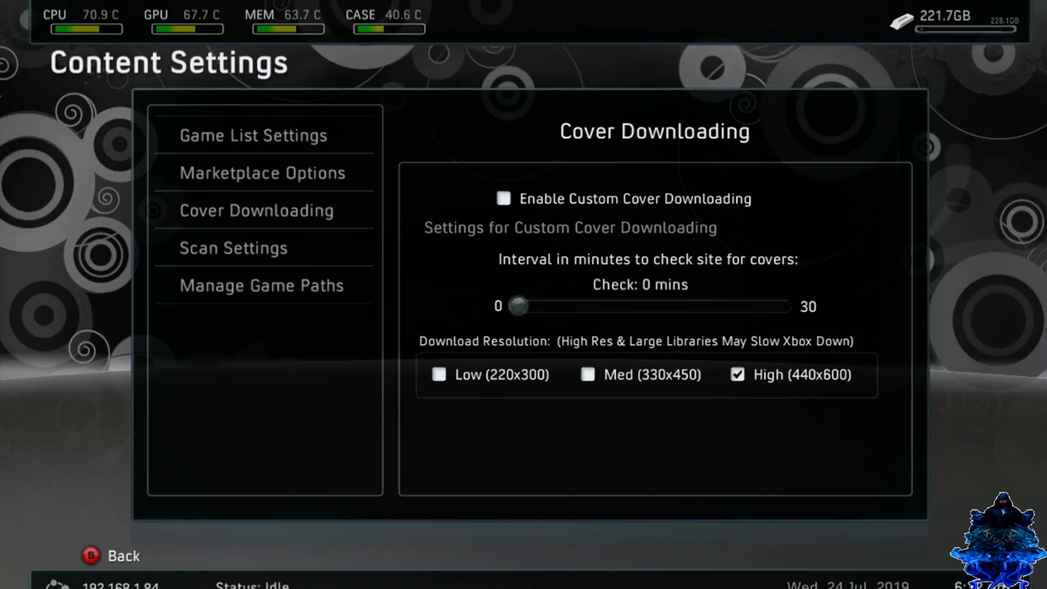
{"action": "key", "text": "Escape"}
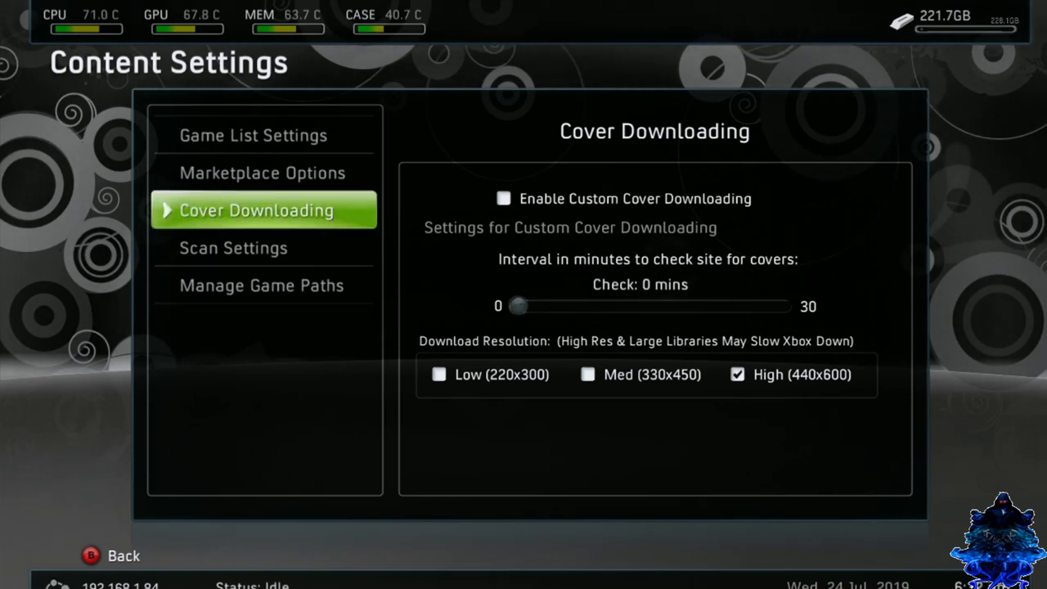
Start a new path entry under Manage Game Paths and view the drives available for its location.
{"action": "key", "text": "Down"}
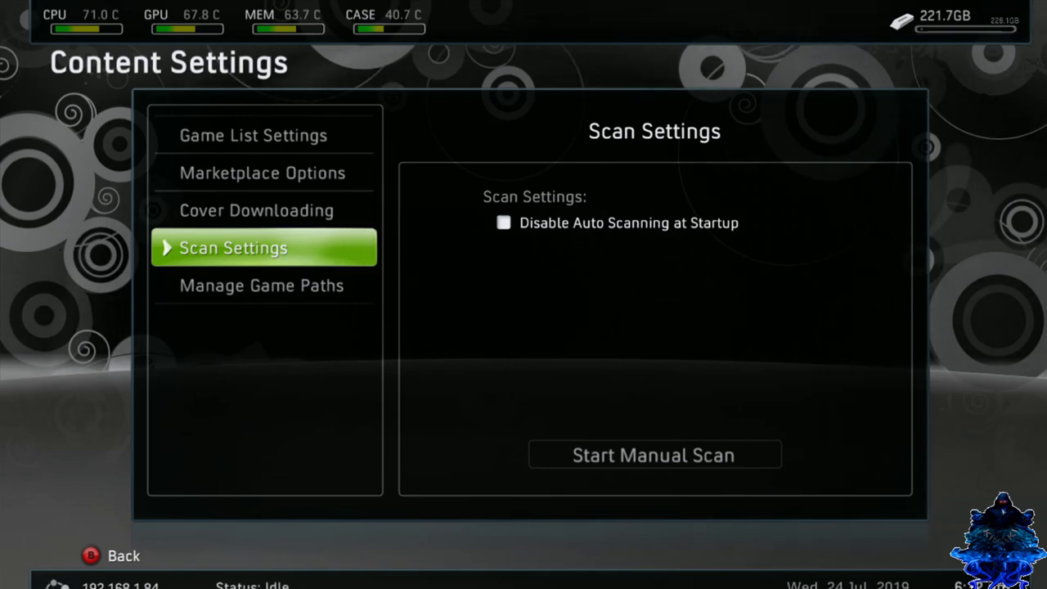
{"action": "key", "text": "Down"}
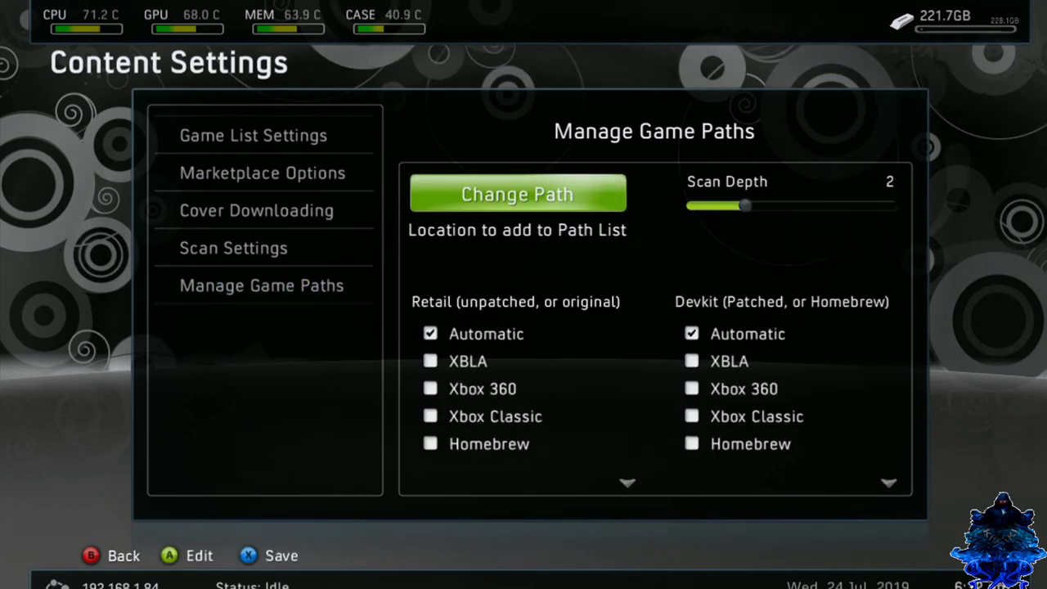
{"action": "key", "text": "Return"}
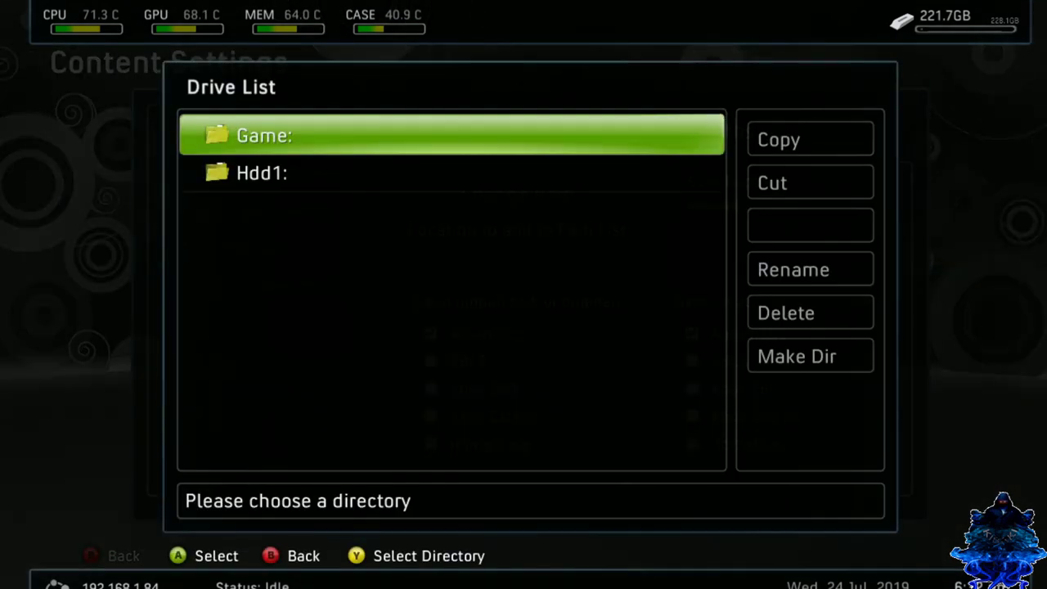
{"action": "key", "text": "Down"}
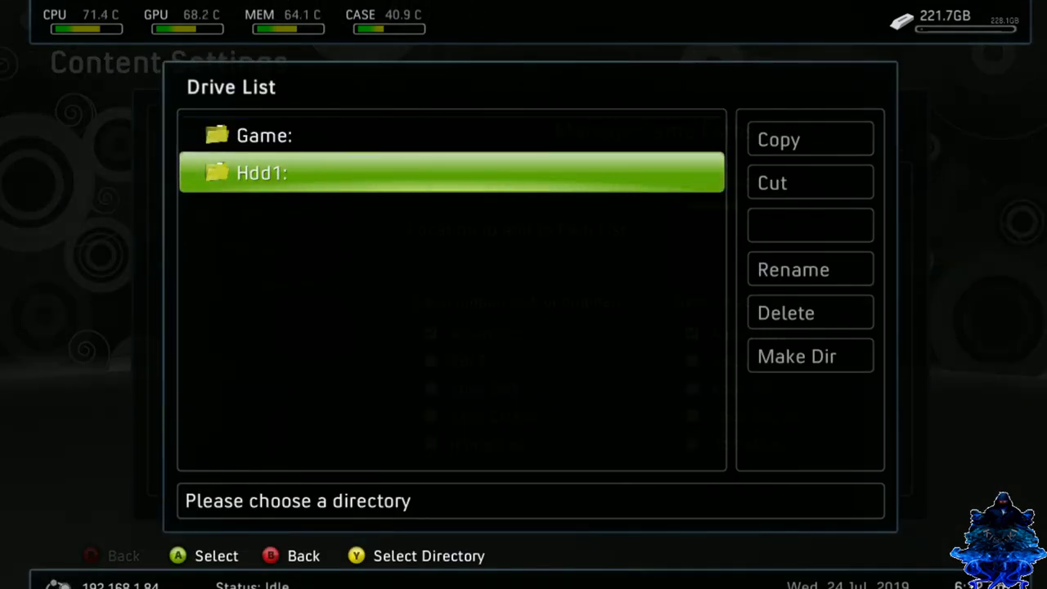
{"action": "key", "text": "Escape"}
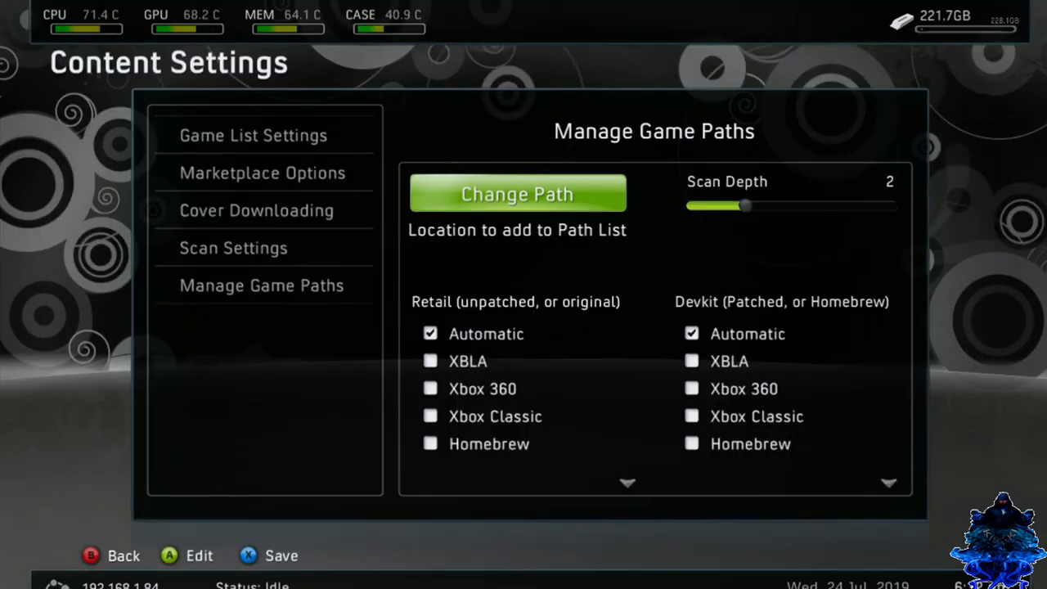
Set the new game path's Retail content type to Xbox 360.
{"action": "key", "text": "Down"}
{"action": "key", "text": "Down"}
{"action": "key", "text": "Down"}
{"action": "key", "text": "Up"}
{"action": "key", "text": "Up"}
{"action": "key", "text": "Down"}
{"action": "key", "text": "Down"}
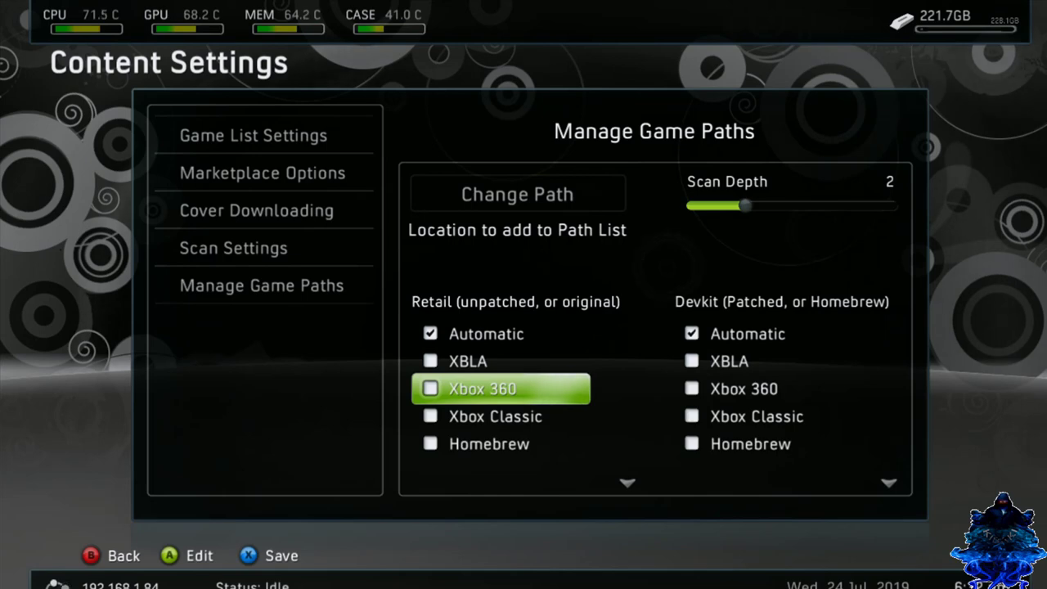
{"action": "key", "text": "Return"}
Set the new game path's Scan Depth to 4.
{"action": "key", "text": "Up"}
{"action": "key", "text": "Up"}
{"action": "key", "text": "Up"}
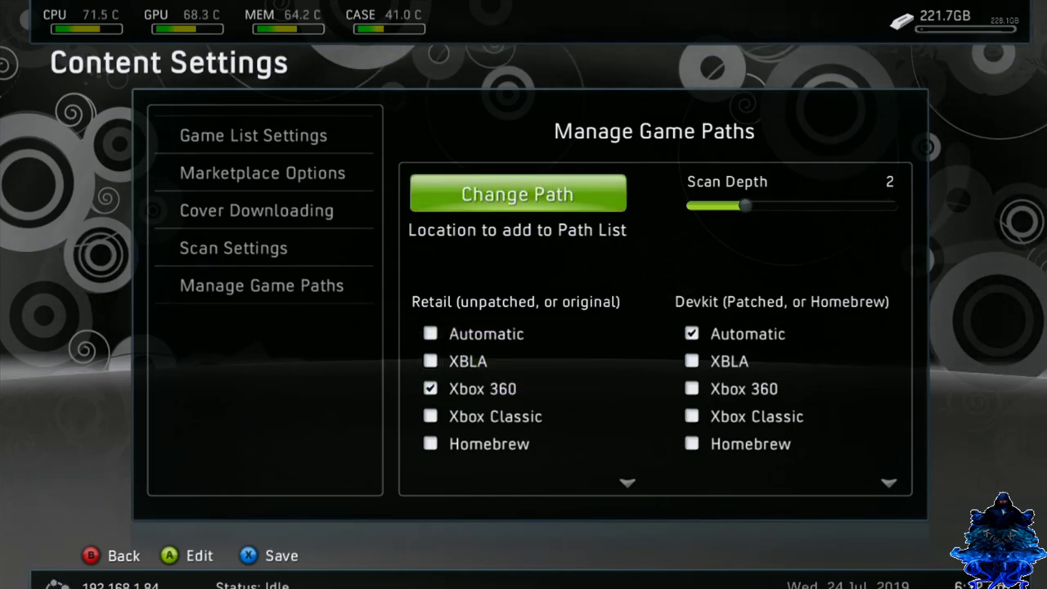
{"action": "key", "text": "Right"}
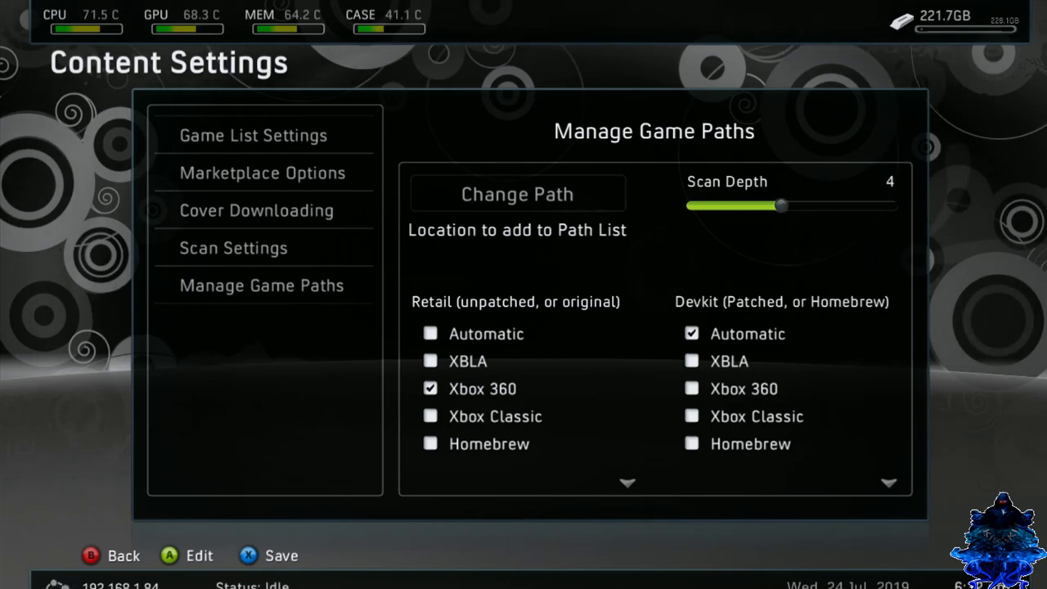
Examine the Devkit and Retail content type options for the new game path.
{"action": "key", "text": "Down"}
{"action": "key", "text": "Down"}
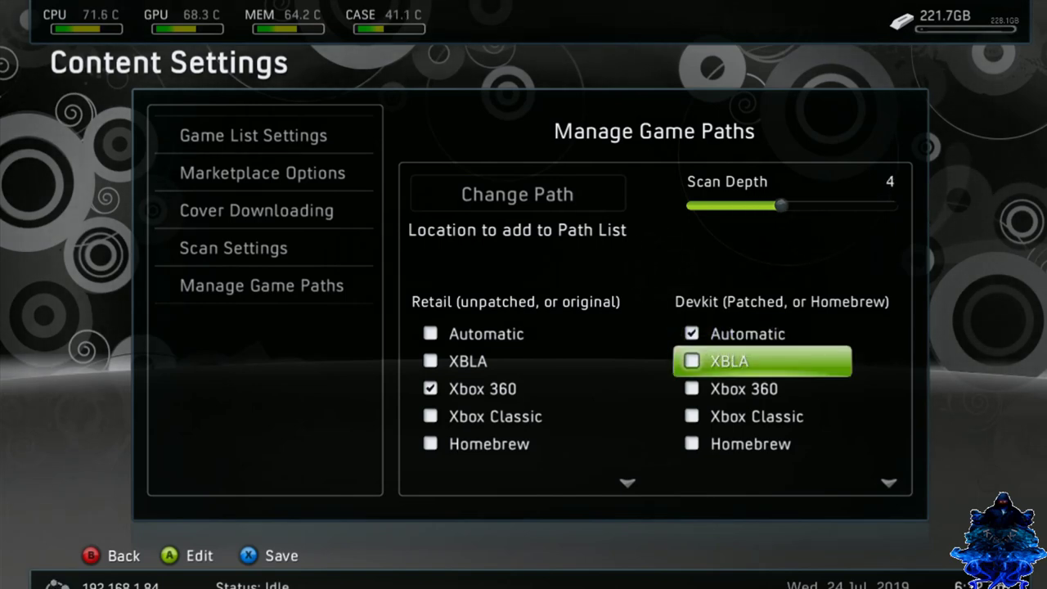
{"action": "key", "text": "Down"}
{"action": "key", "text": "Down"}
{"action": "key", "text": "Down"}
{"action": "key", "text": "Up"}
{"action": "key", "text": "Up"}
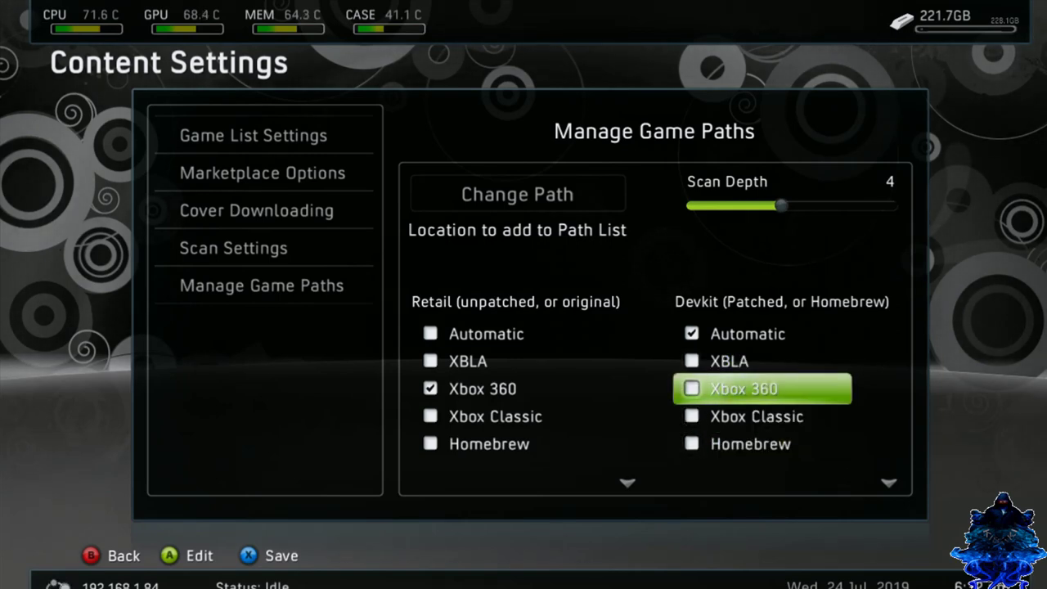
{"action": "key", "text": "Left"}
{"action": "key", "text": "Down"}
{"action": "key", "text": "Down"}
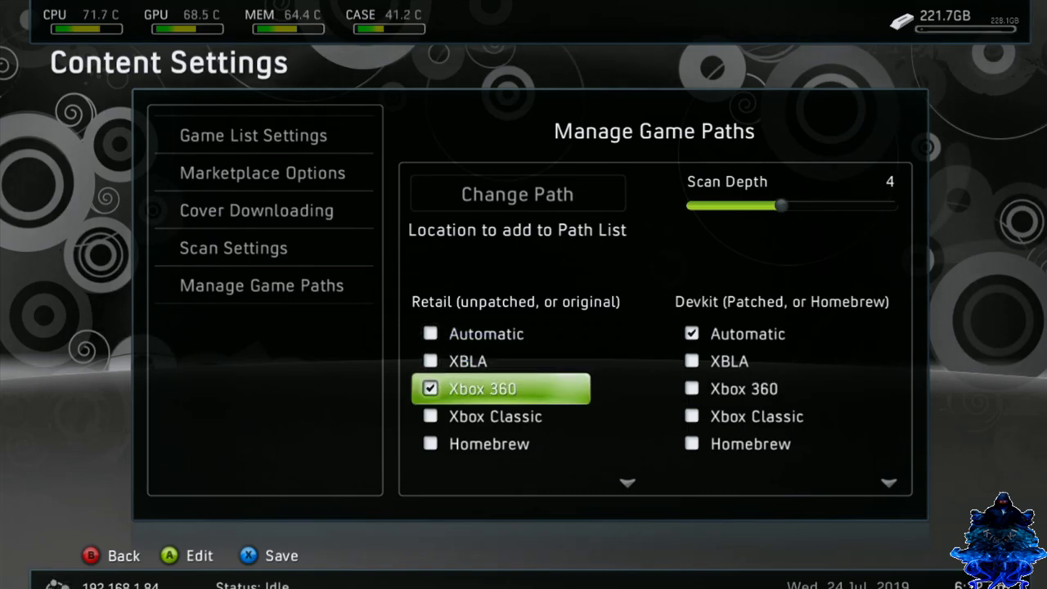
{"action": "key", "text": "Up"}
{"action": "key", "text": "Up"}
{"action": "key", "text": "Up"}
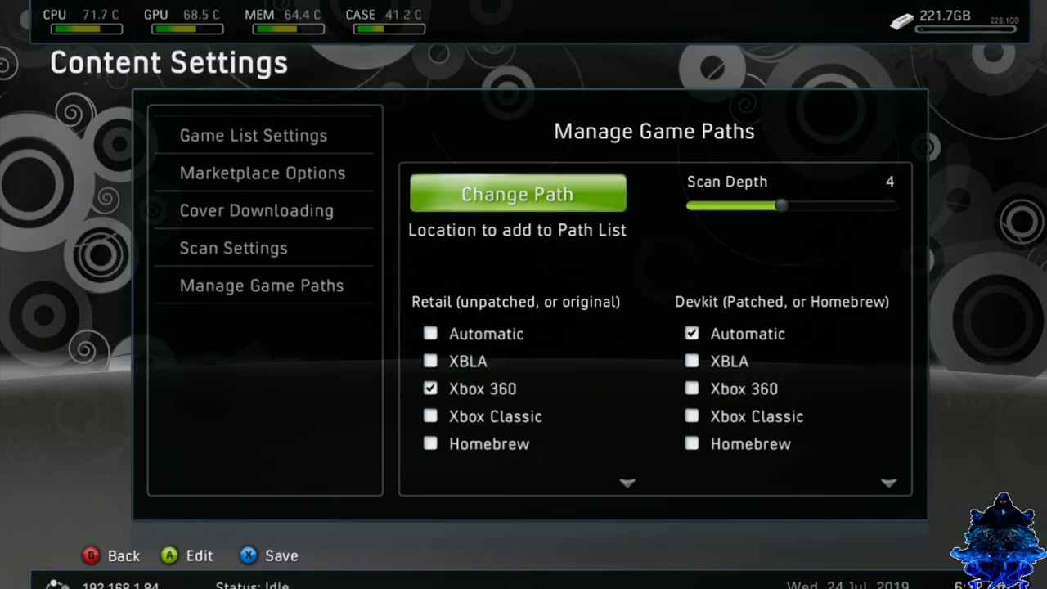
Choose the root of Hdd1: as the game path's location and save the path.
{"action": "key", "text": "Return"}
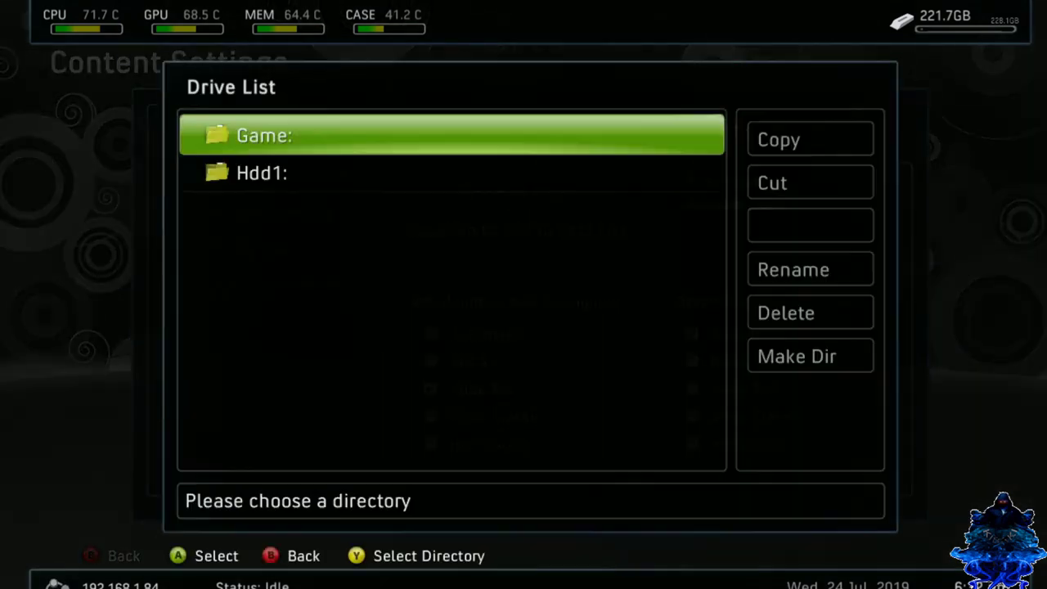
{"action": "key", "text": "Down"}
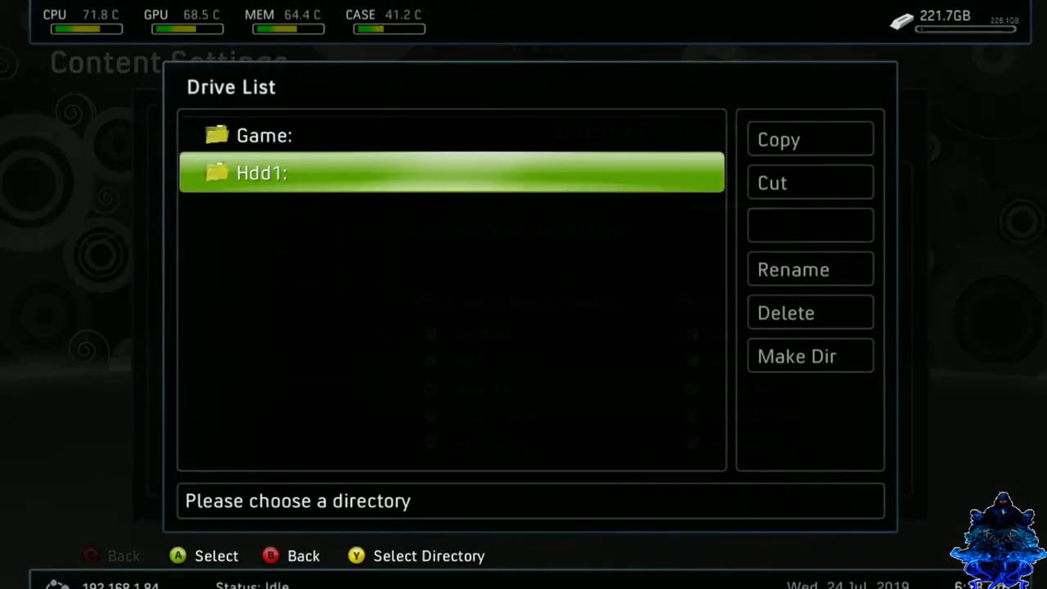
{"action": "key", "text": "Return"}
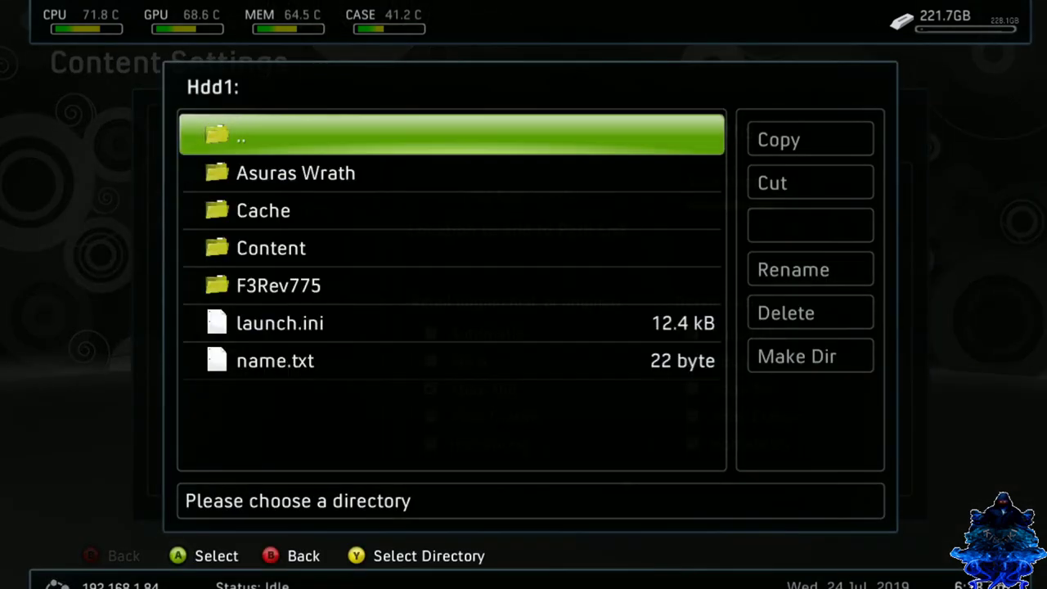
{"action": "key", "text": "Down"}
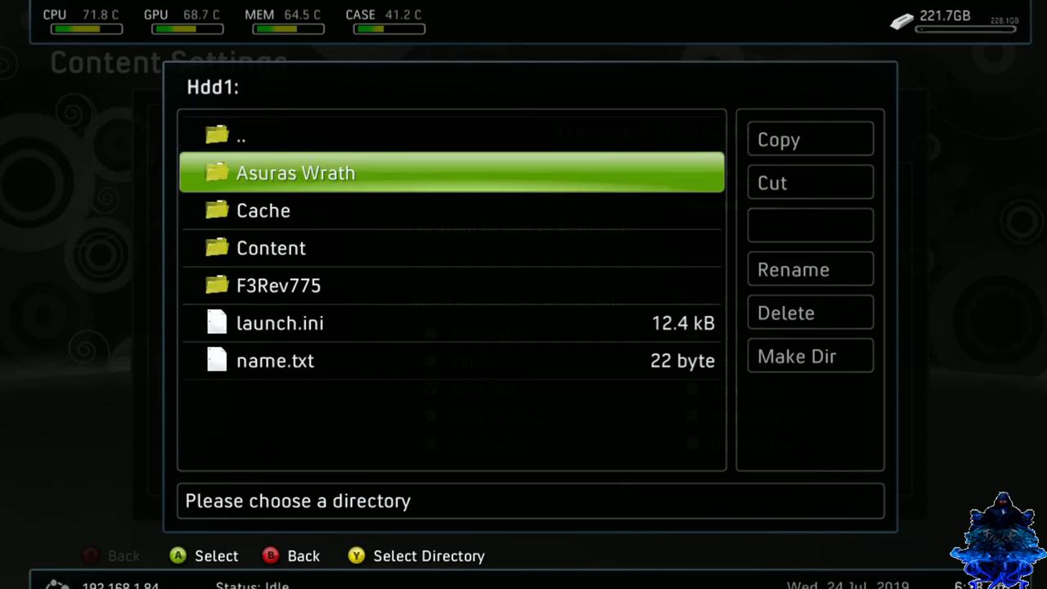
{"action": "key", "text": "Up"}
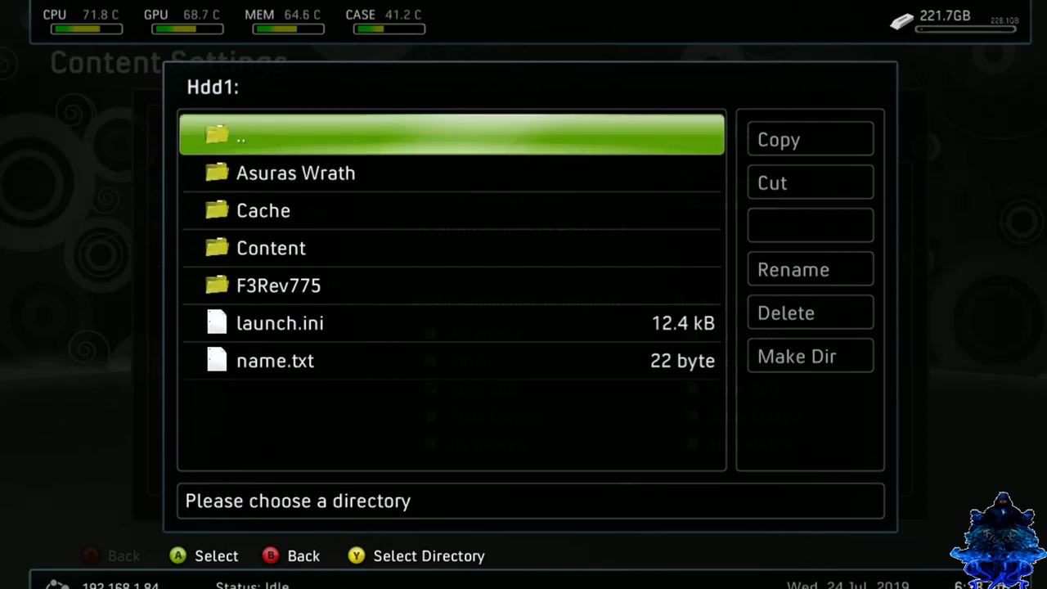
{"action": "key", "text": "y"}
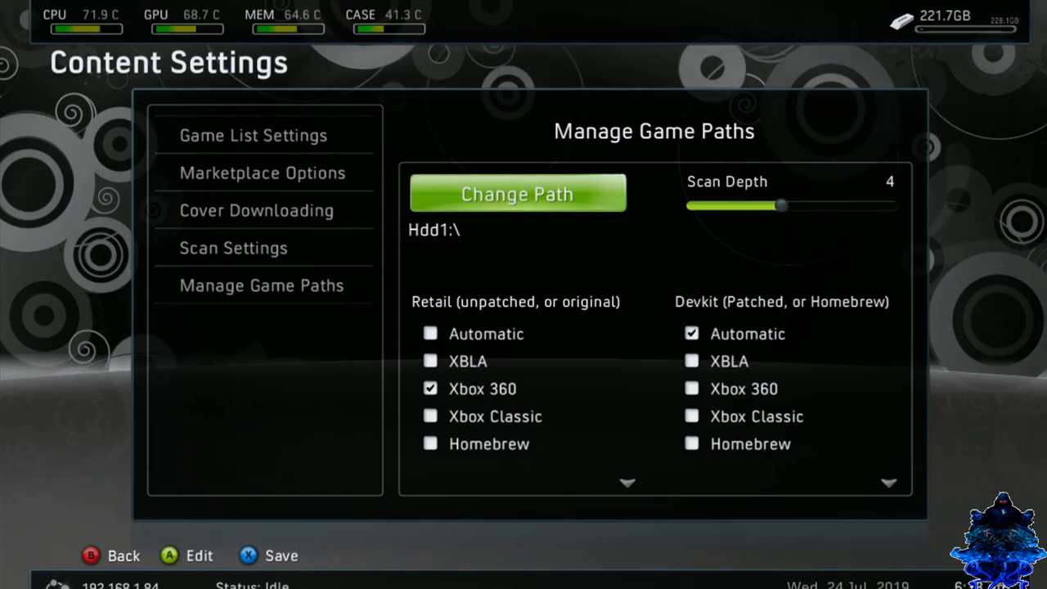
{"action": "key", "text": "x"}
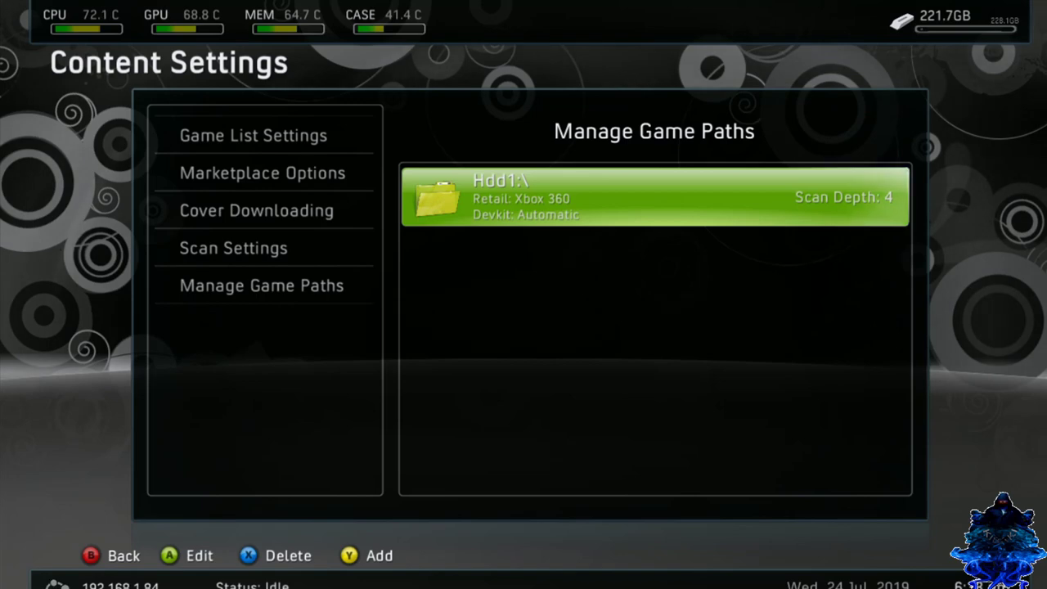
Leave Content Settings and open System Settings from the Setup section's Settings.
{"action": "key", "text": "Escape"}
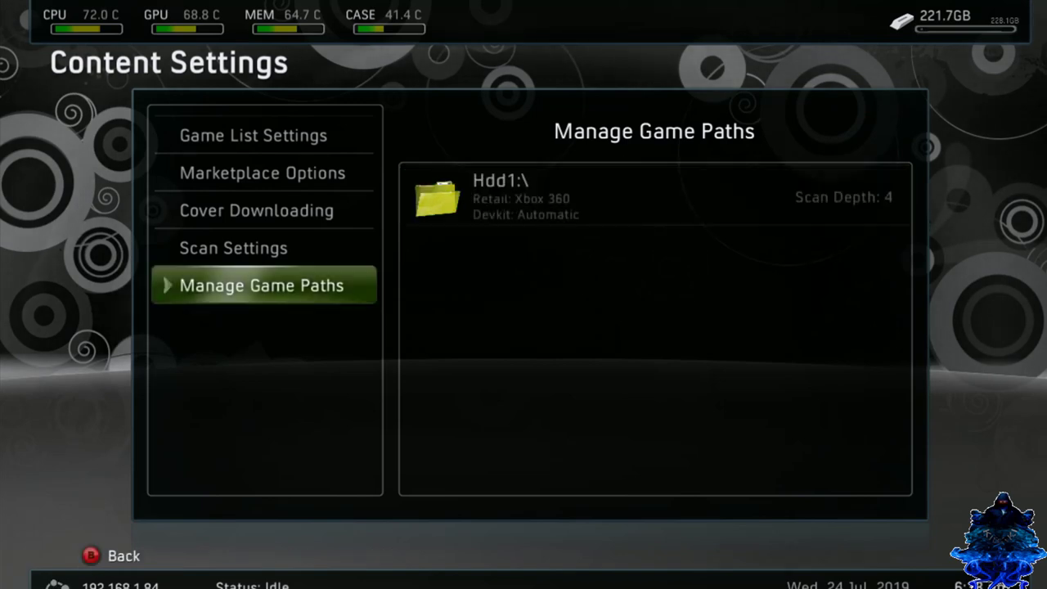
{"action": "key", "text": "Escape"}
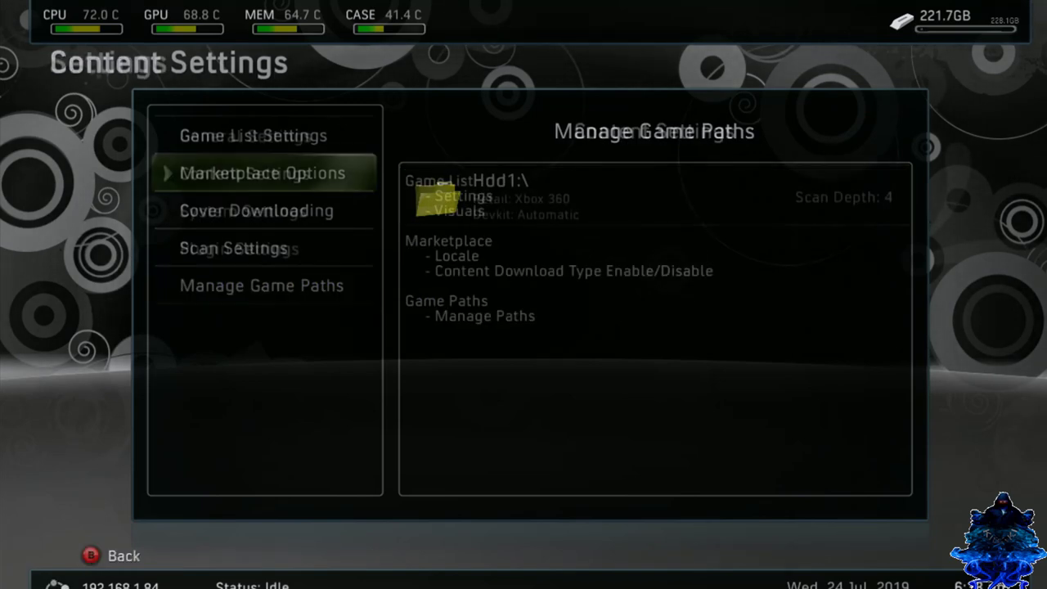
{"action": "key", "text": "Escape"}
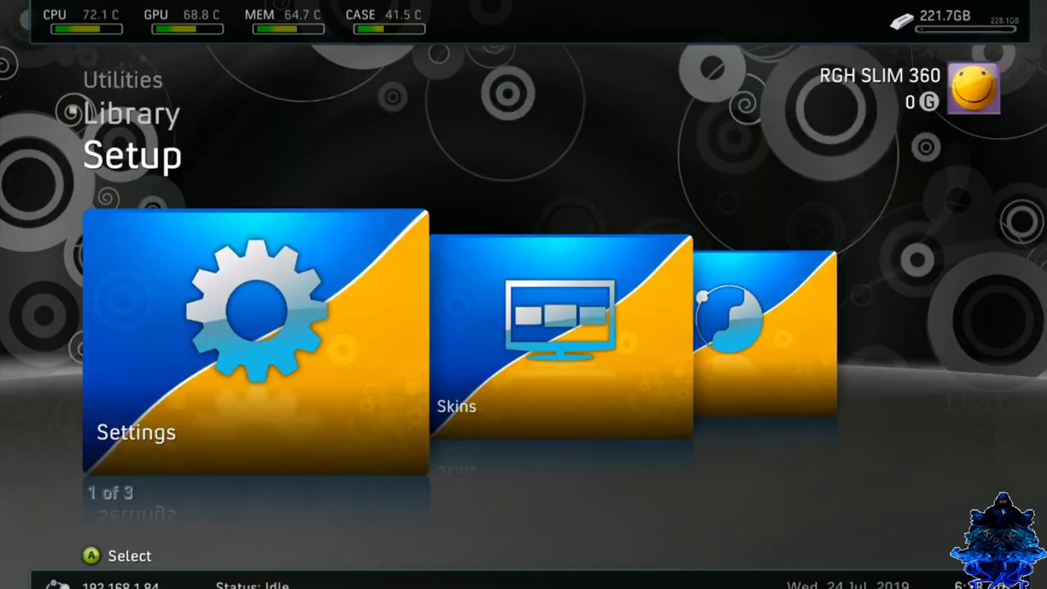
{"action": "key", "text": "Return"}
{"action": "key", "text": "Down"}
{"action": "key", "text": "Down"}
{"action": "key", "text": "Return"}
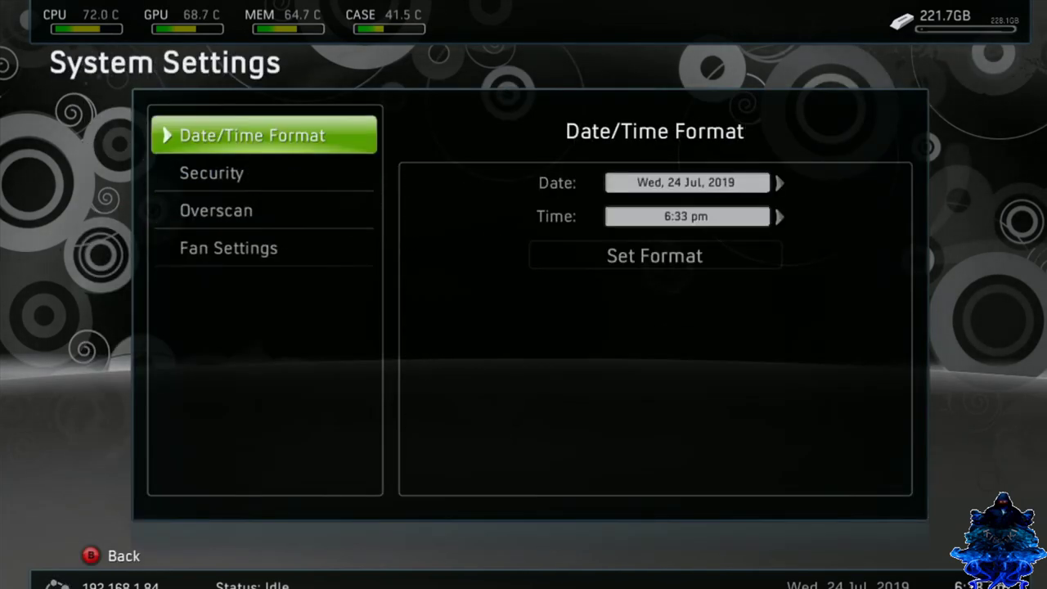
Go past the Security and Overscan pages to Fan Settings, set the fan speed to 70% and return to the Settings list.
{"action": "key", "text": "Down"}
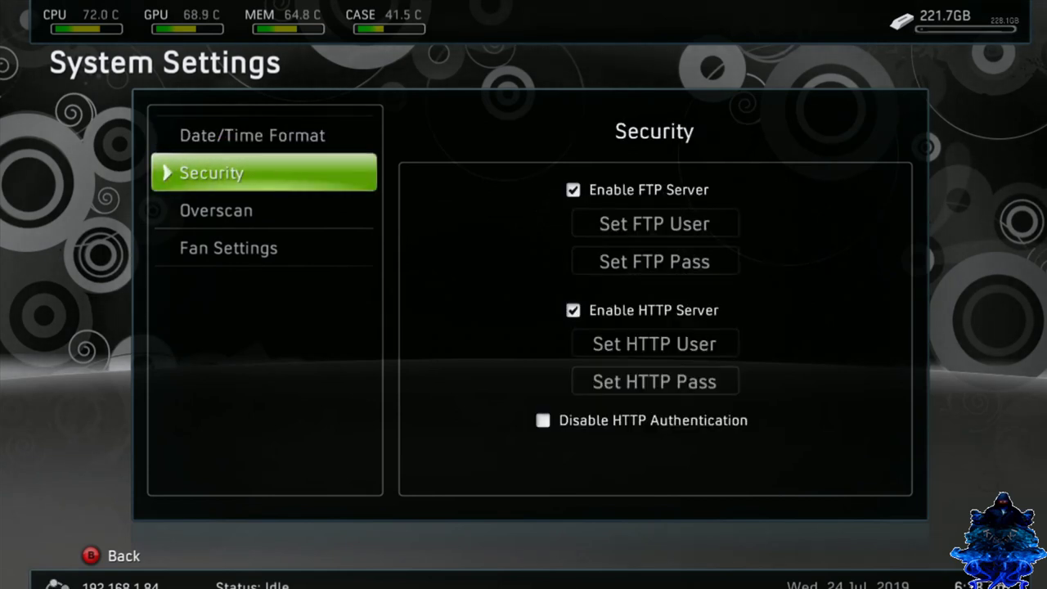
{"action": "key", "text": "Down"}
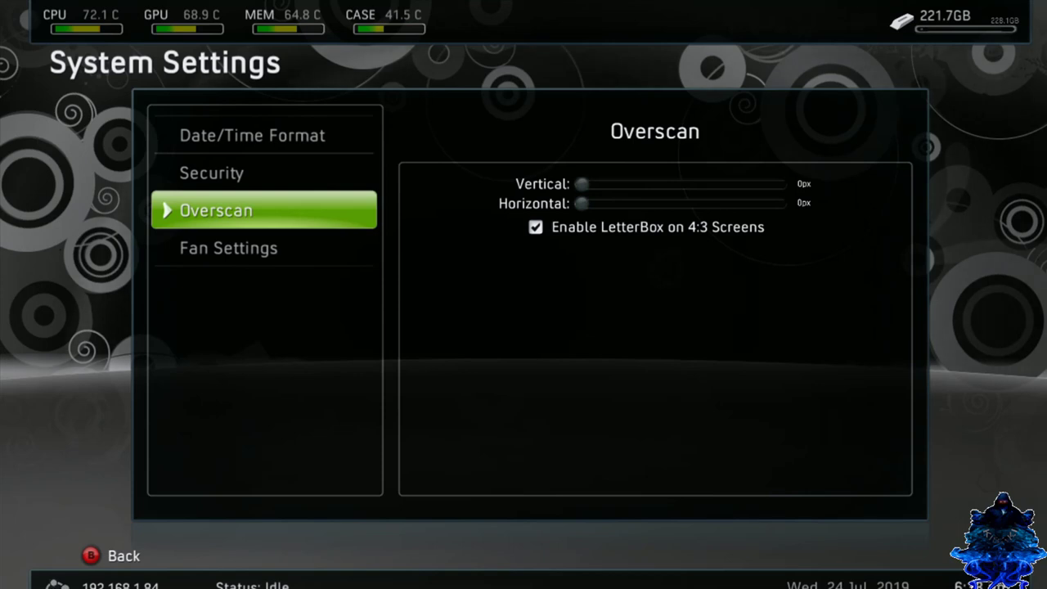
{"action": "key", "text": "Down"}
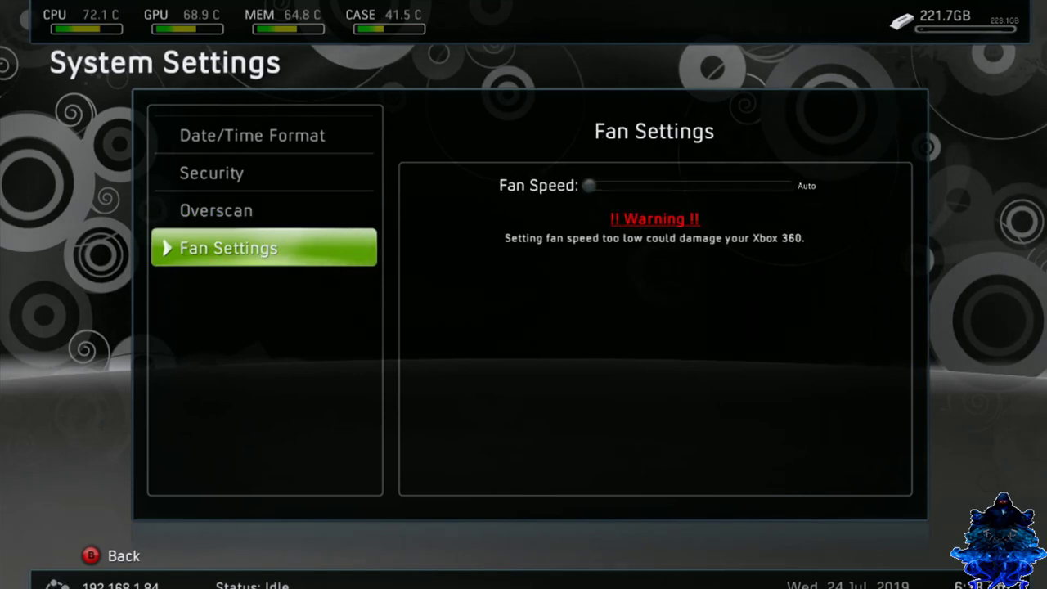
{"action": "key", "text": "Right"}
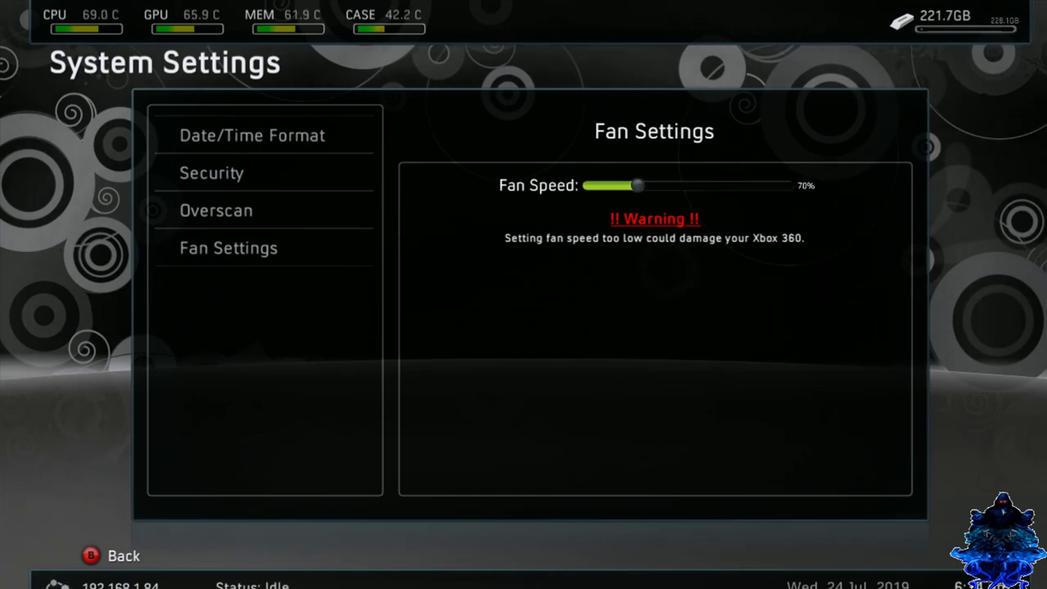
{"action": "key", "text": "Left"}
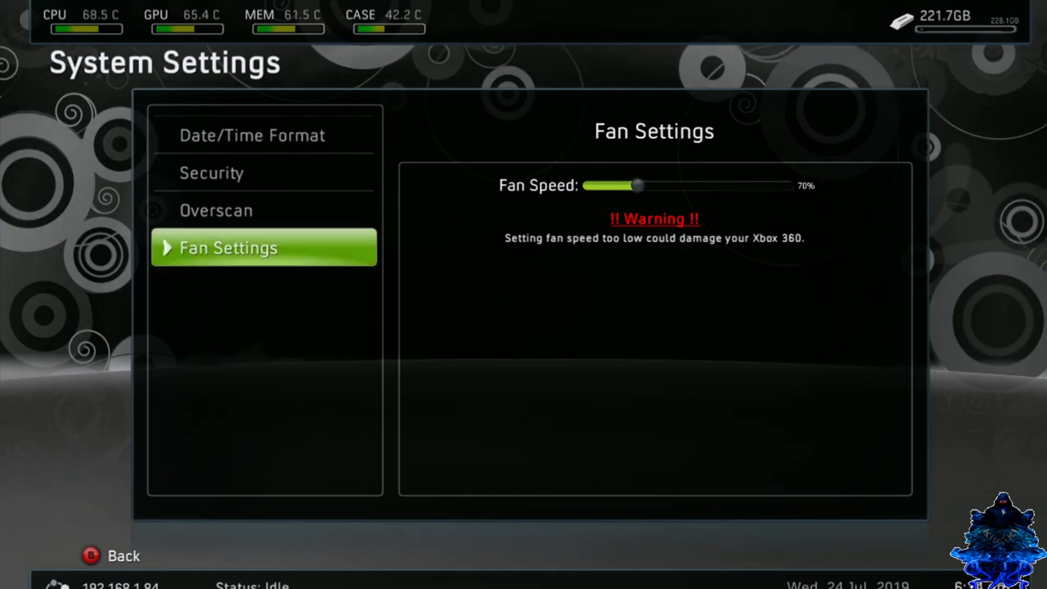
{"action": "key", "text": "Escape"}
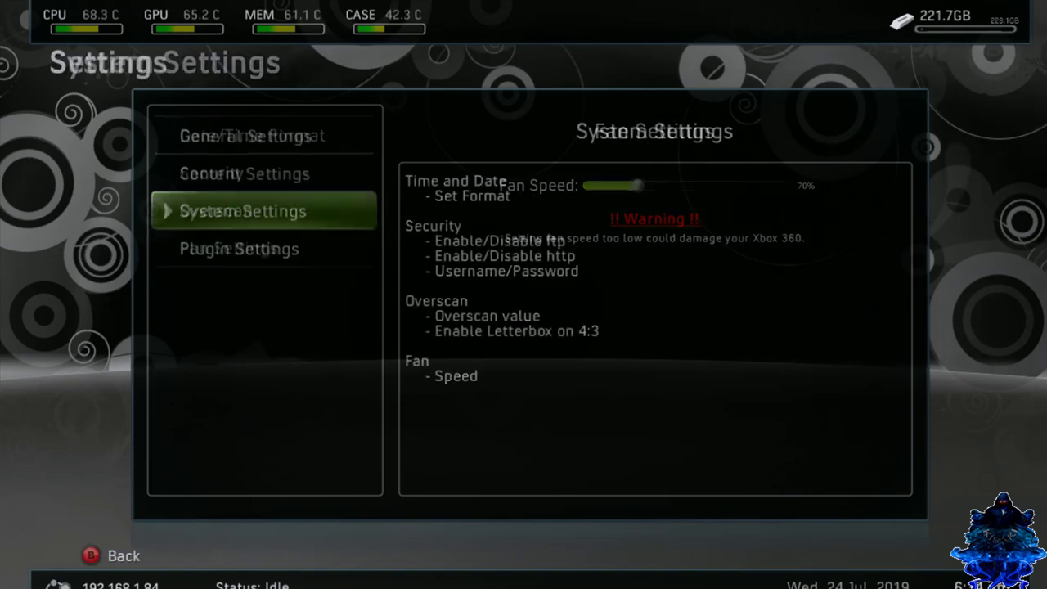
Look through the Status, F3Plugin and Connectx pages of Plugin Settings and return to the Setup section.
{"action": "key", "text": "Down"}
{"action": "key", "text": "Return"}
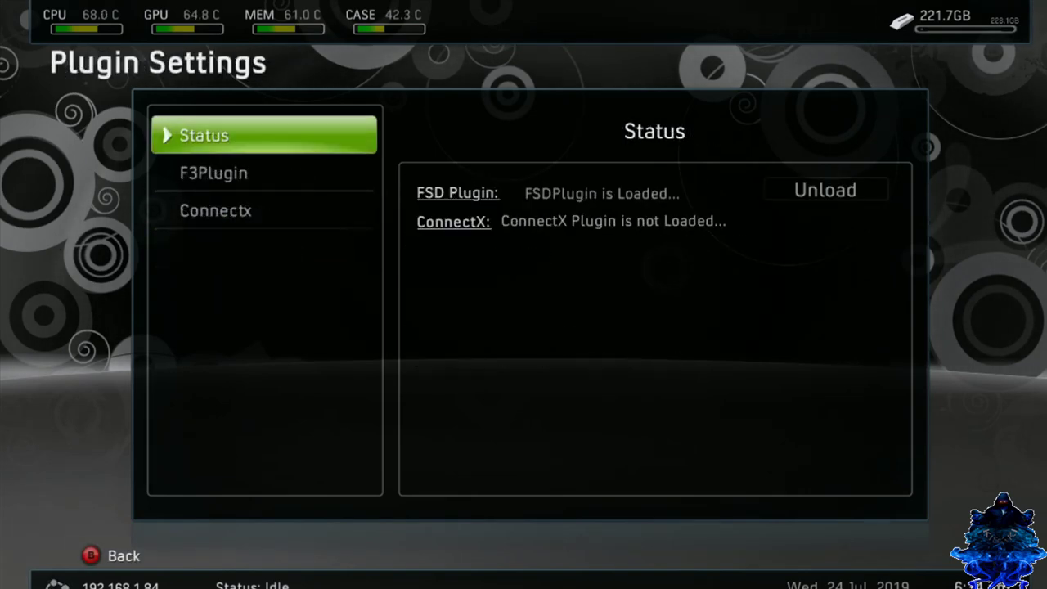
{"action": "key", "text": "Down"}
{"action": "key", "text": "Down"}
{"action": "key", "text": "Up"}
{"action": "key", "text": "Up"}
{"action": "key", "text": "Down"}
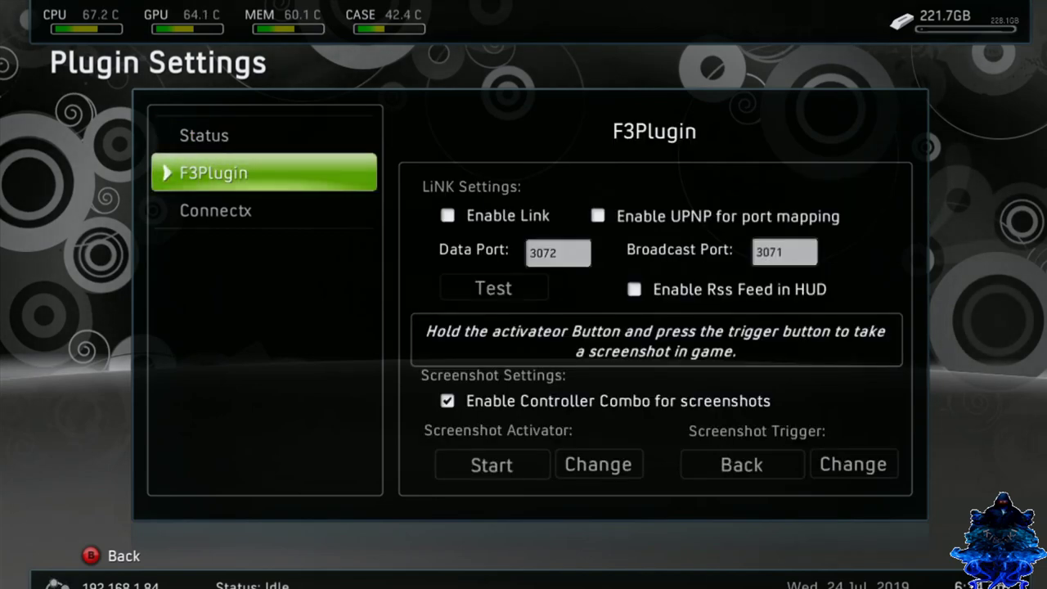
{"action": "key", "text": "Escape"}
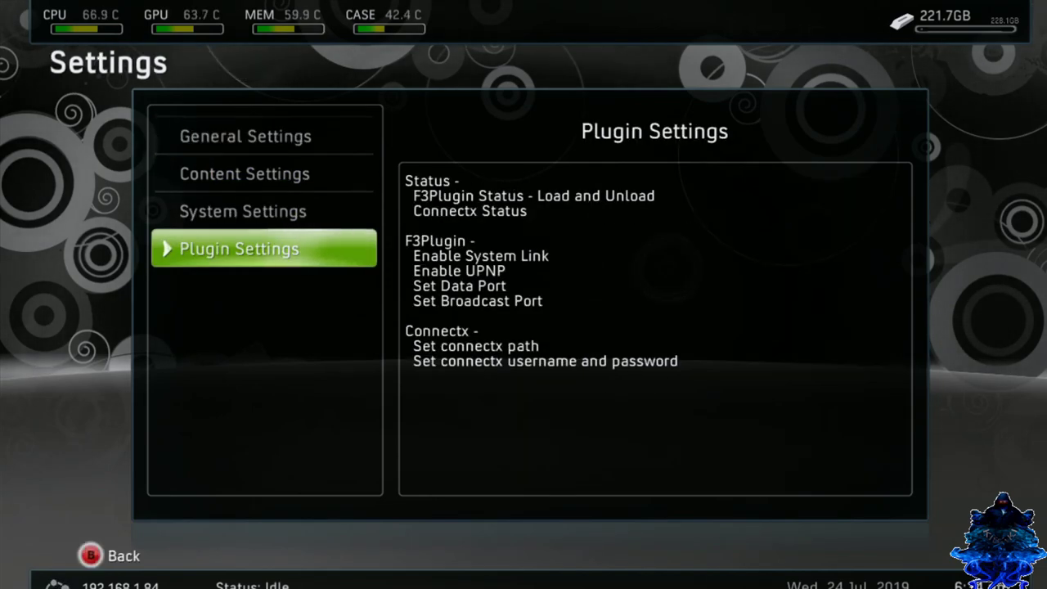
{"action": "key", "text": "Escape"}
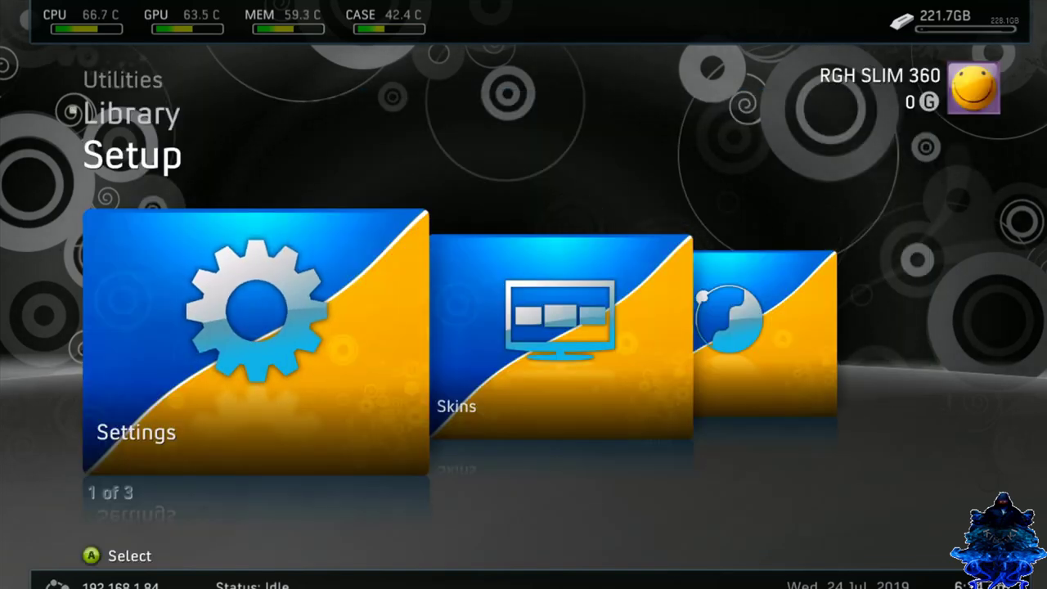
Open the Xbox 360 Games list from the Library section.
{"action": "key", "text": "Up"}
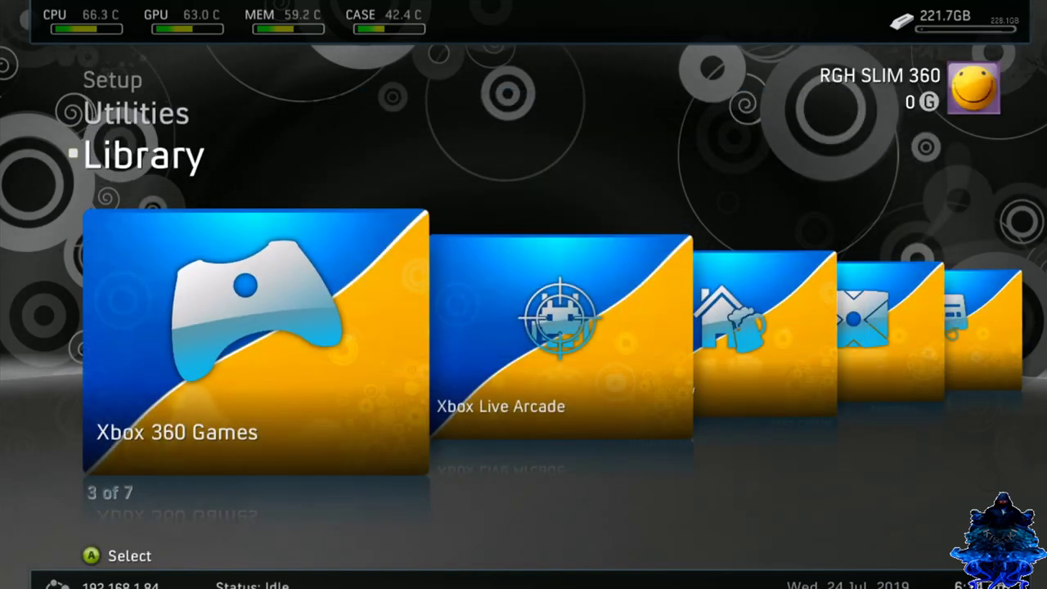
{"action": "key", "text": "Left"}
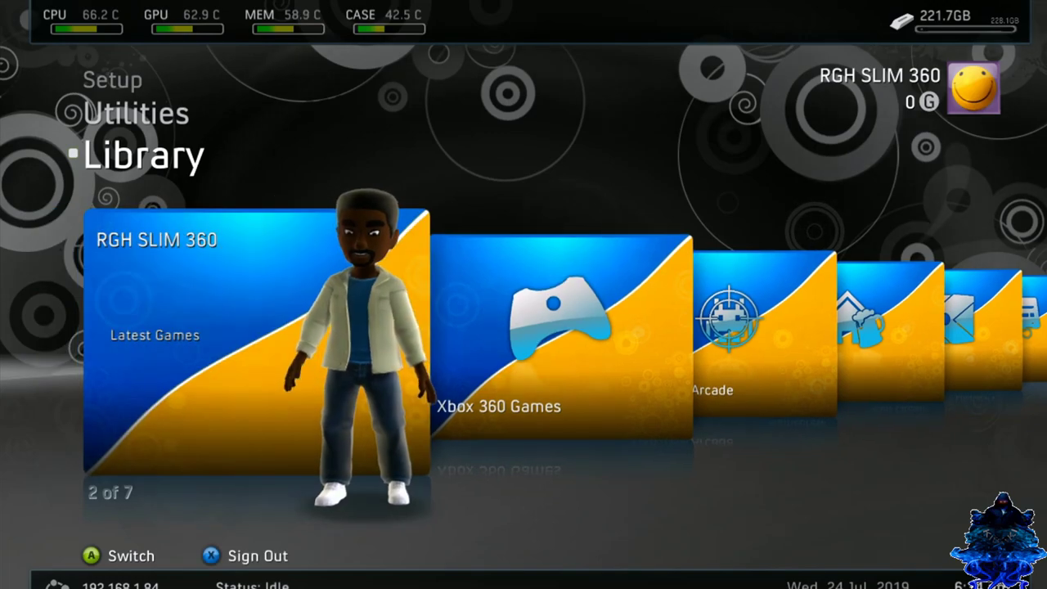
{"action": "key", "text": "Right"}
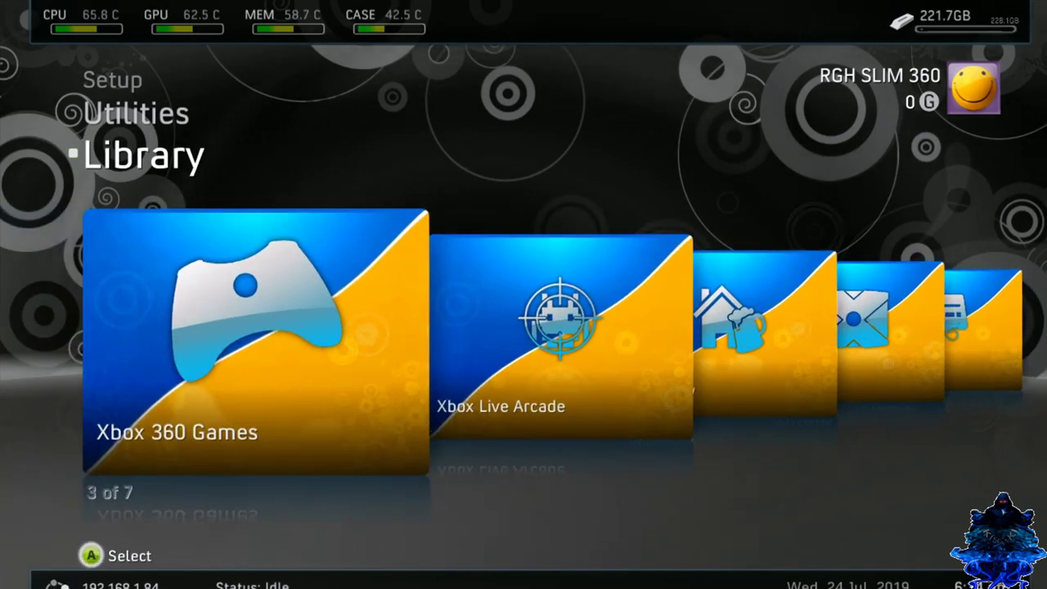
{"action": "key", "text": "Return"}
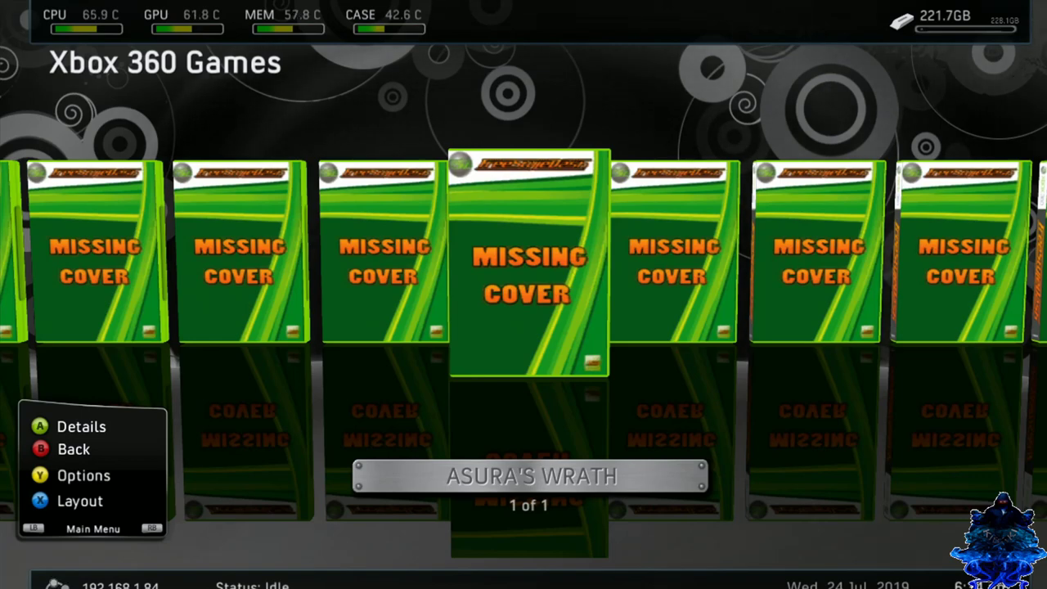
Refresh the artwork for Asura's Wrath through its game options and close the options.
{"action": "key", "text": "y"}
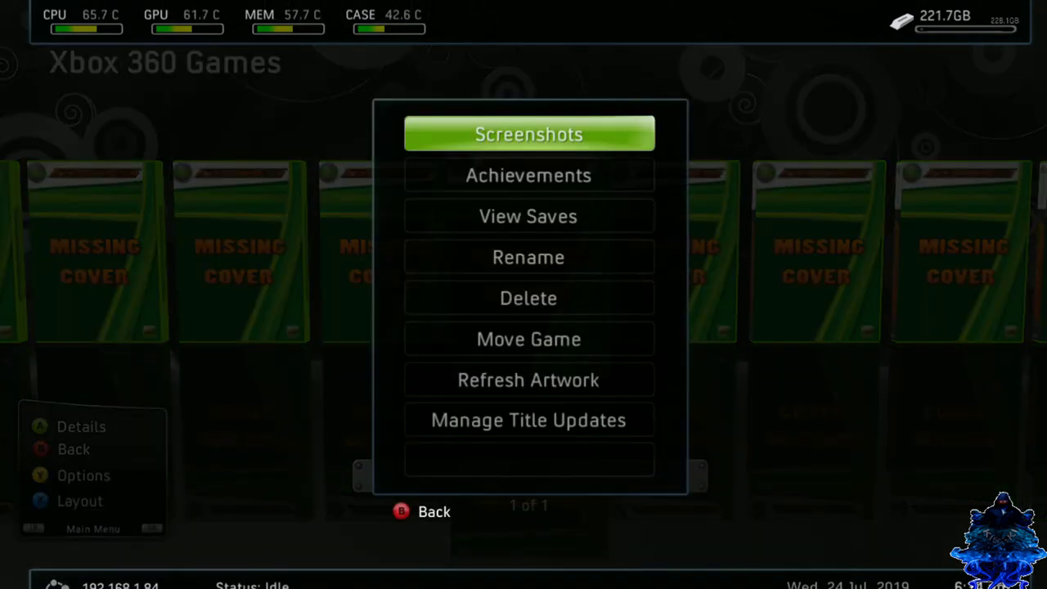
{"action": "key", "text": "Down"}
{"action": "key", "text": "Down"}
{"action": "key", "text": "Down"}
{"action": "key", "text": "Down"}
{"action": "key", "text": "Down"}
{"action": "key", "text": "Down"}
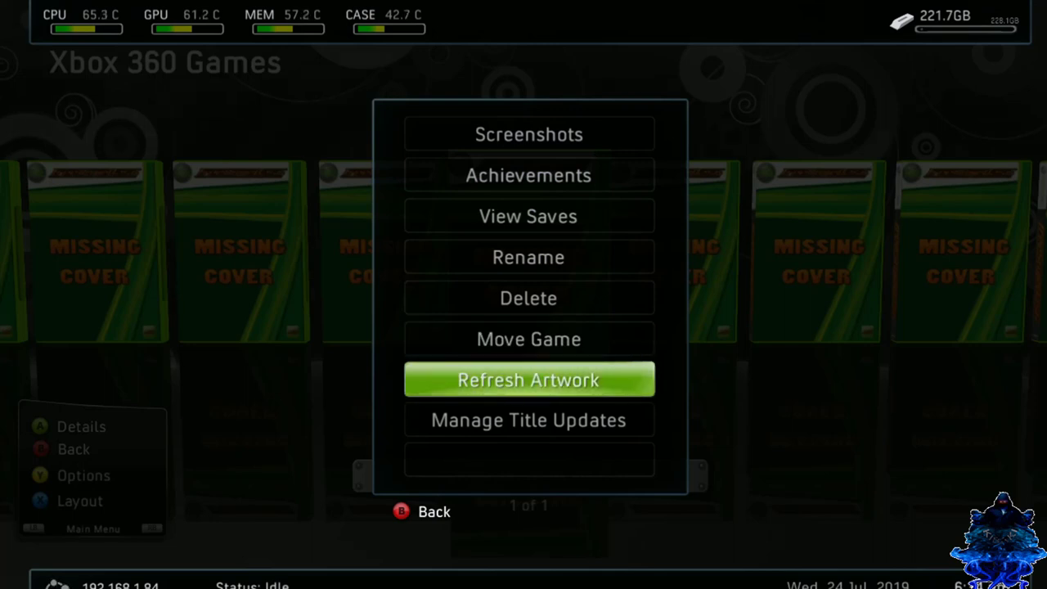
{"action": "key", "text": "Return"}
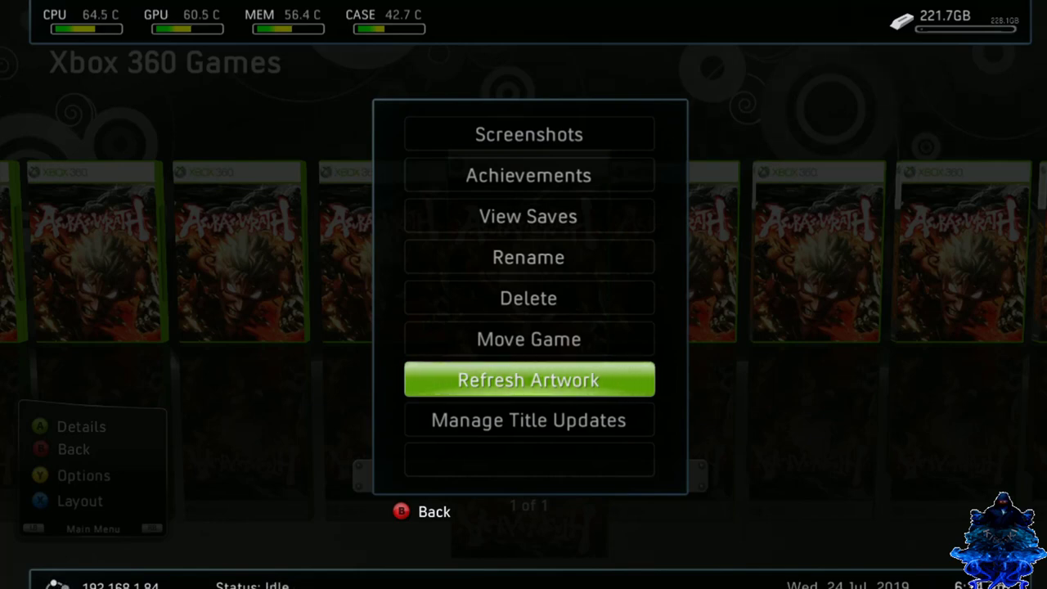
{"action": "key", "text": "Up"}
{"action": "key", "text": "Up"}
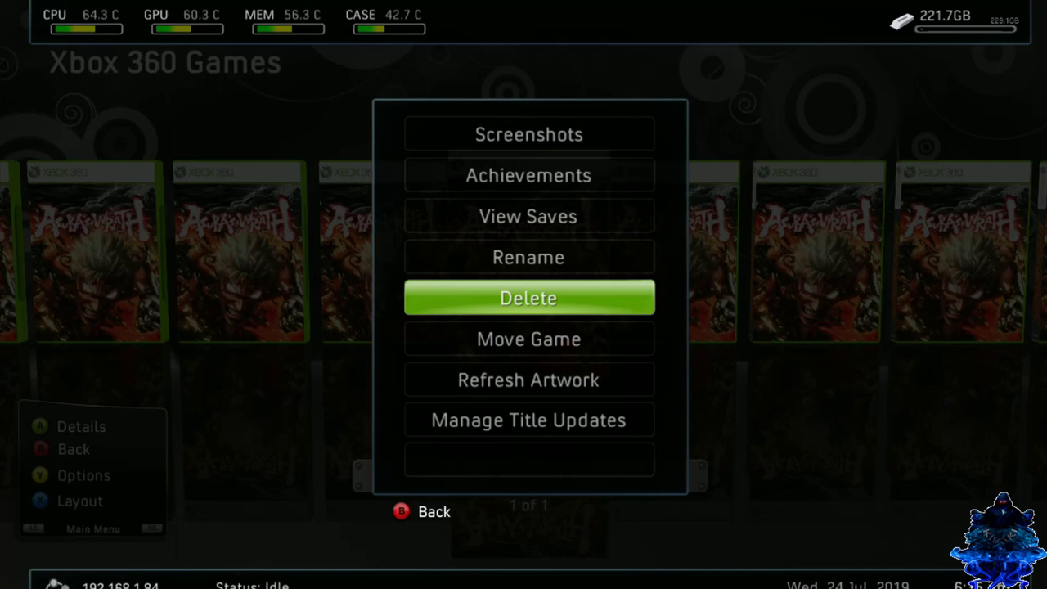
{"action": "key", "text": "Escape"}
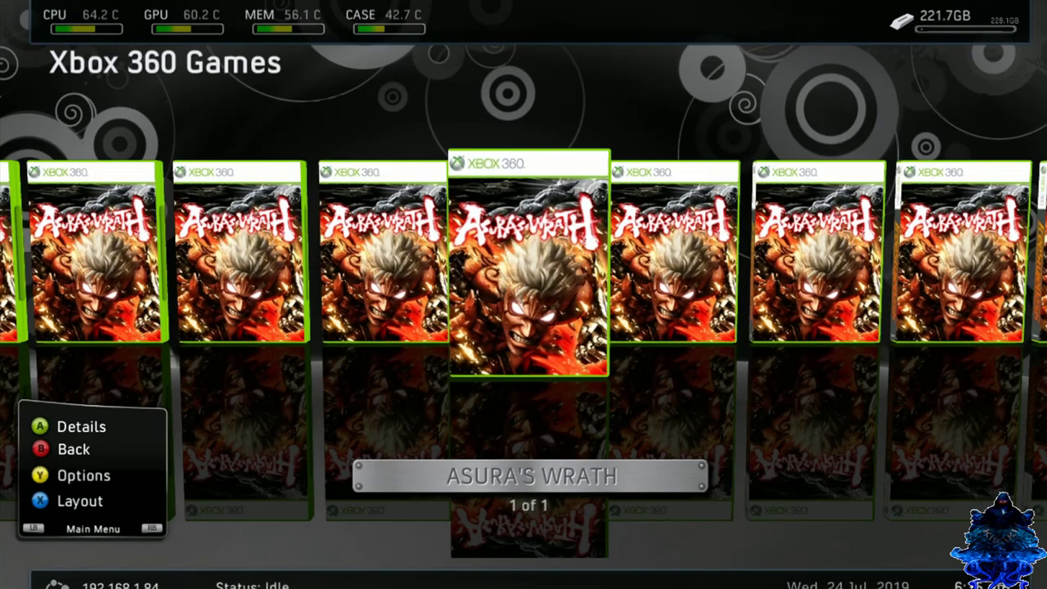
Browse the Asura's Wrath covers in the Xbox 360 Games coverflow and return to the Library.
{"action": "key", "text": "Right"}
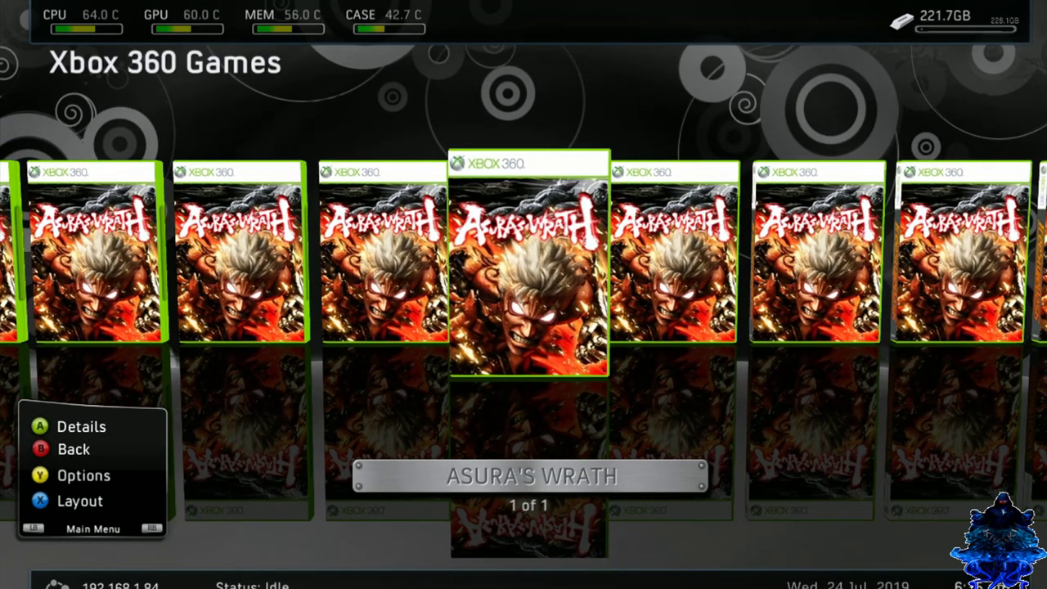
{"action": "key", "text": "Right"}
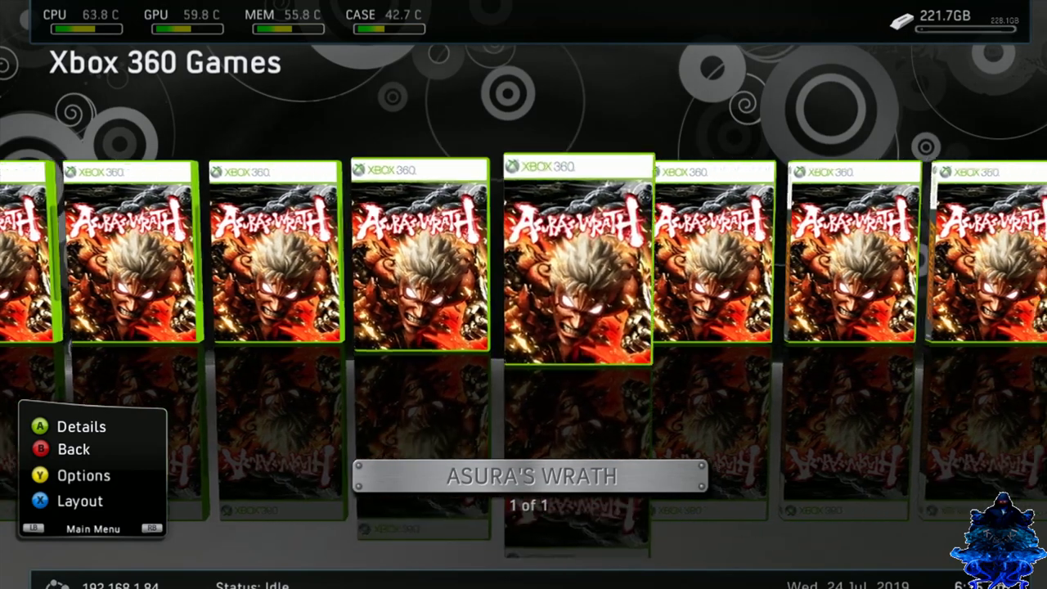
{"action": "key", "text": "Right"}
{"action": "key", "text": "Right"}
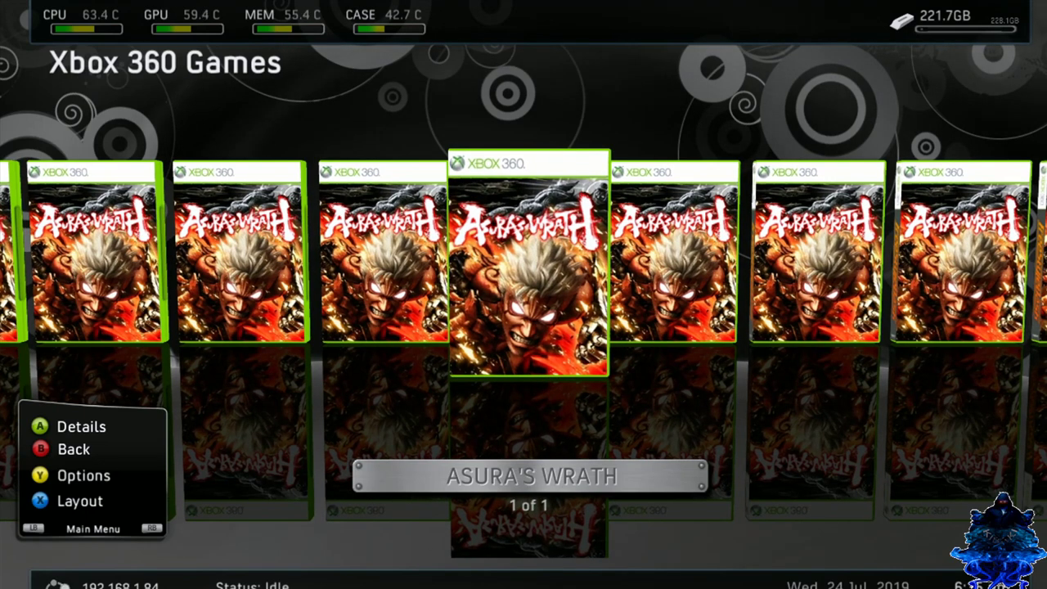
{"action": "key", "text": "Right"}
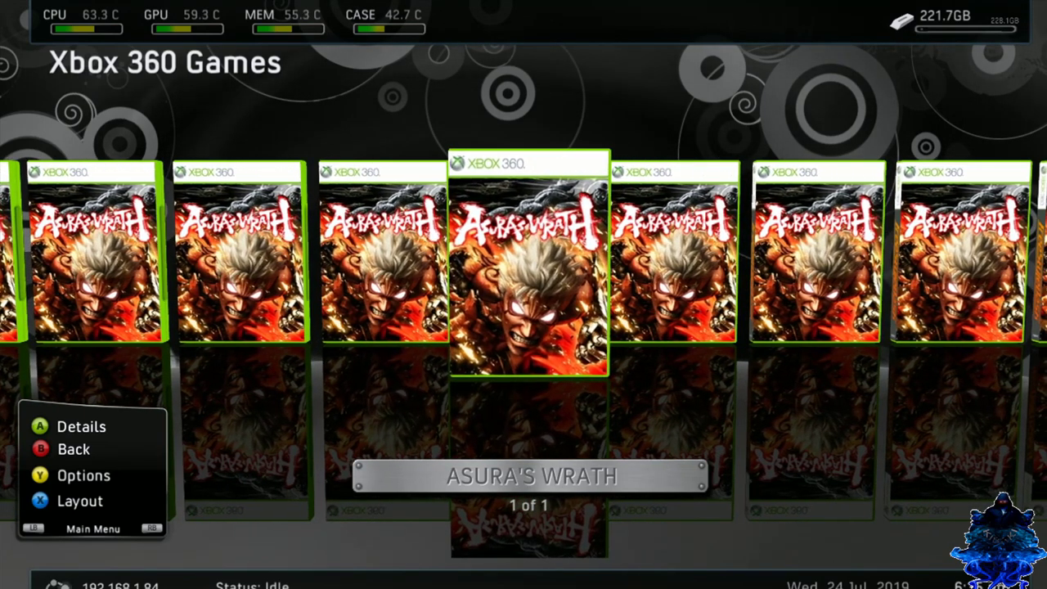
{"action": "key", "text": "Escape"}
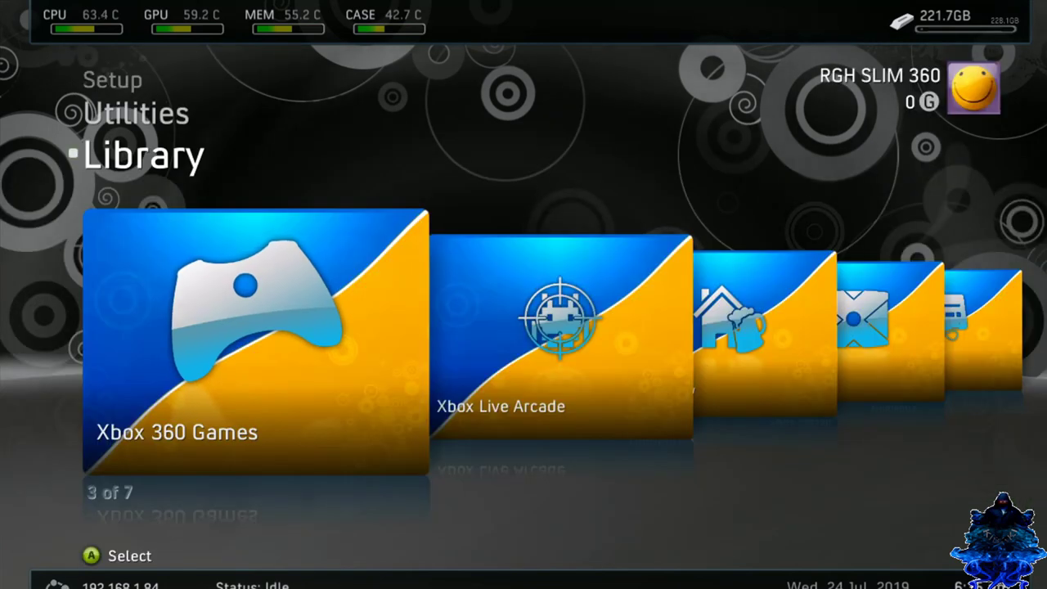
Open the Game List Settings options under Content Settings in the Setup section's Settings.
{"action": "key", "text": "Down"}
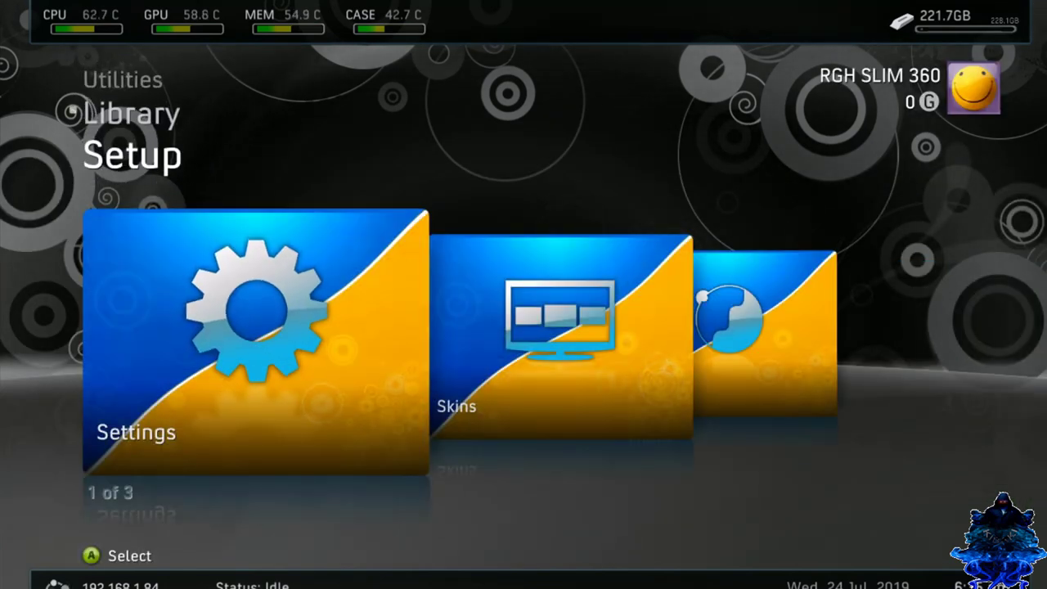
{"action": "key", "text": "Return"}
{"action": "key", "text": "Down"}
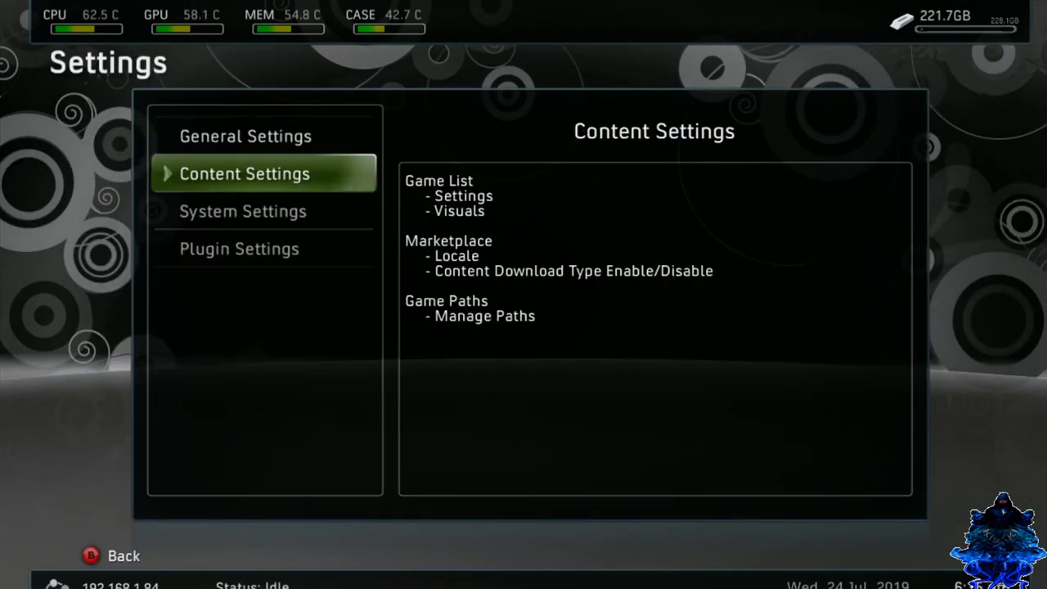
{"action": "key", "text": "Return"}
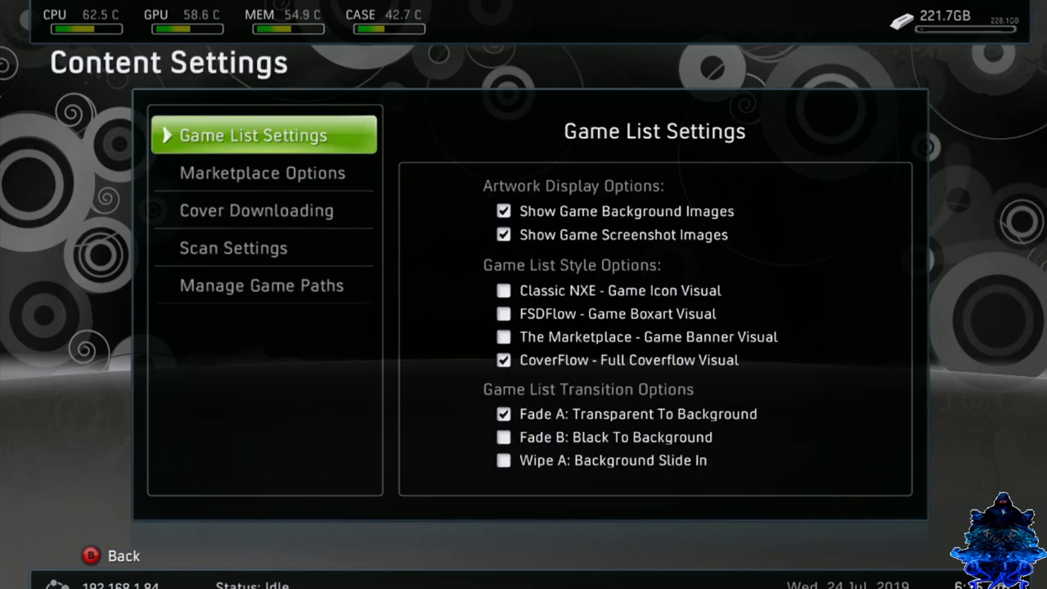
{"action": "key", "text": "Return"}
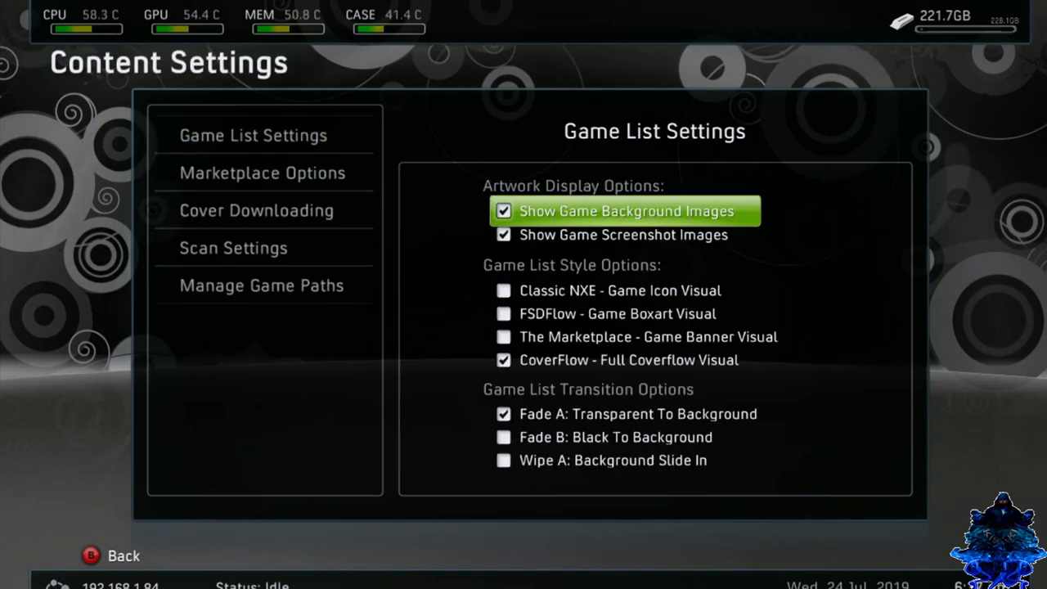
Set the game list style to FSDFlow - Game Boxart Visual and leave Content Settings.
{"action": "key", "text": "Down"}
{"action": "key", "text": "Down"}
{"action": "key", "text": "Down"}
{"action": "key", "text": "Down"}
{"action": "key", "text": "Up"}
{"action": "key", "text": "Up"}
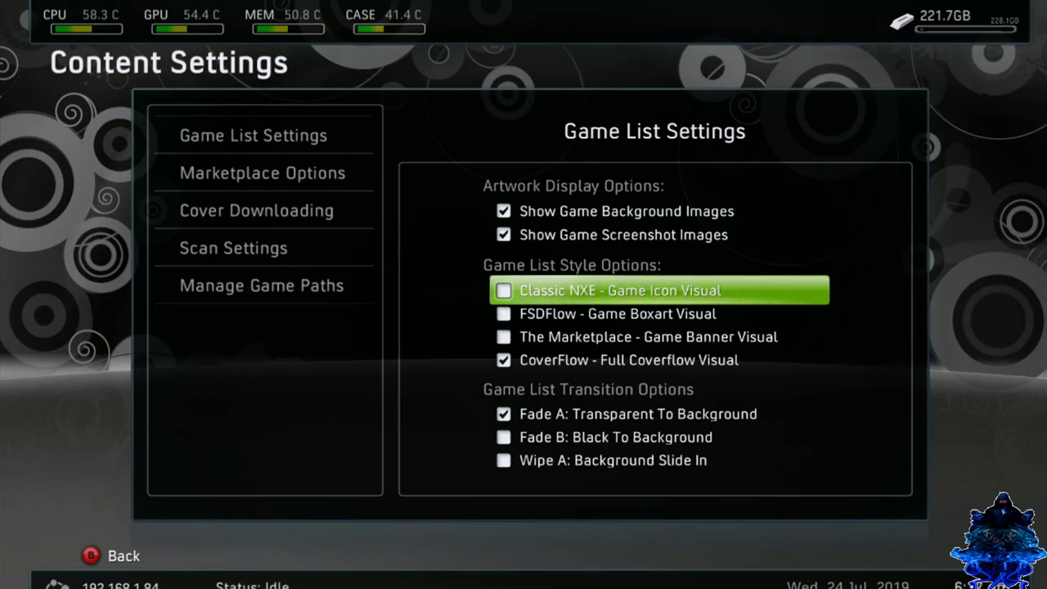
{"action": "key", "text": "Down"}
{"action": "key", "text": "Down"}
{"action": "key", "text": "Up"}
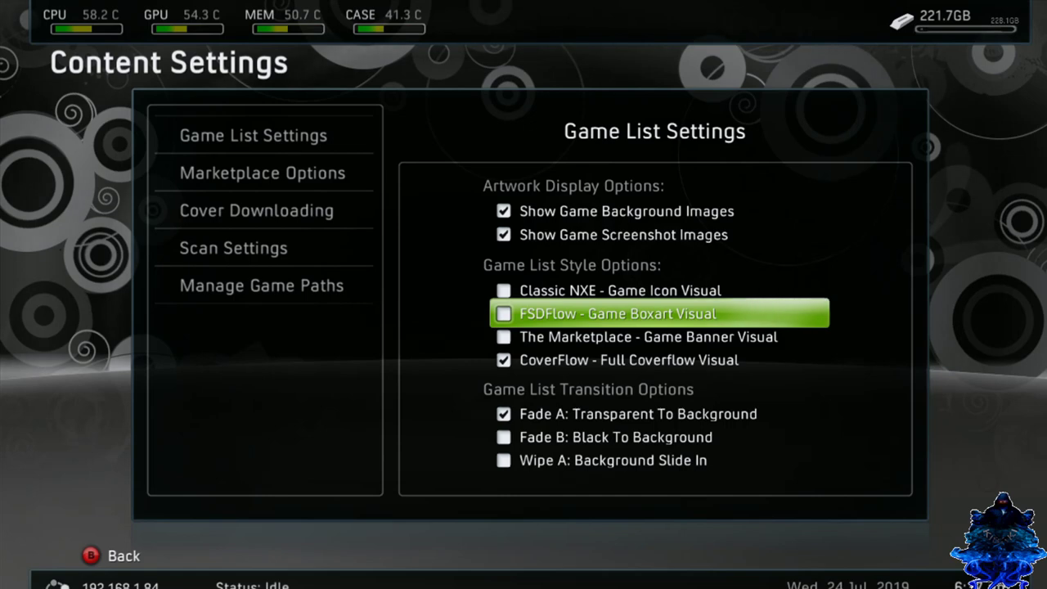
{"action": "key", "text": "Return"}
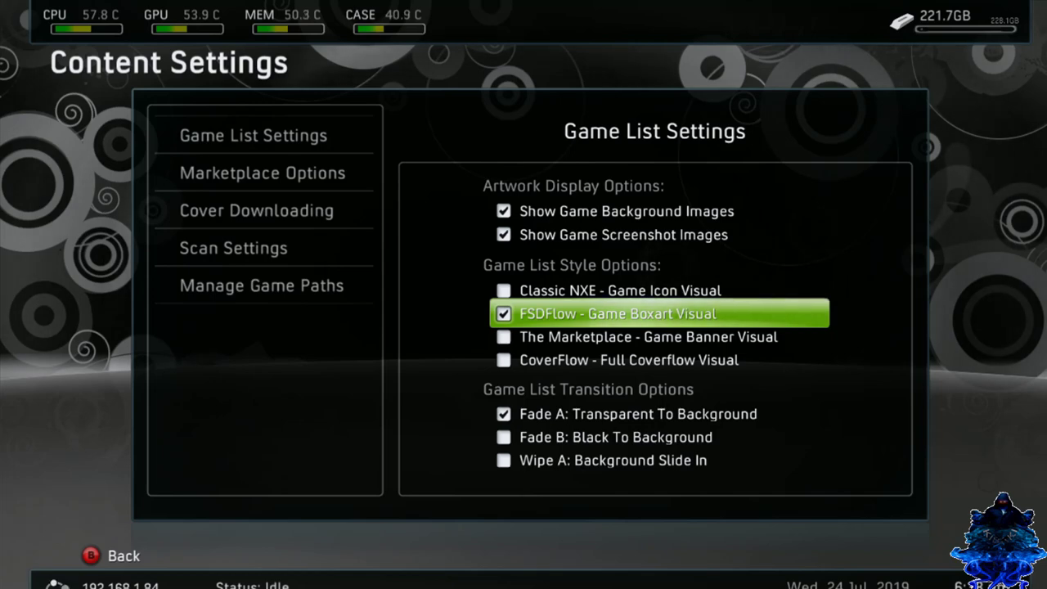
{"action": "key", "text": "Escape"}
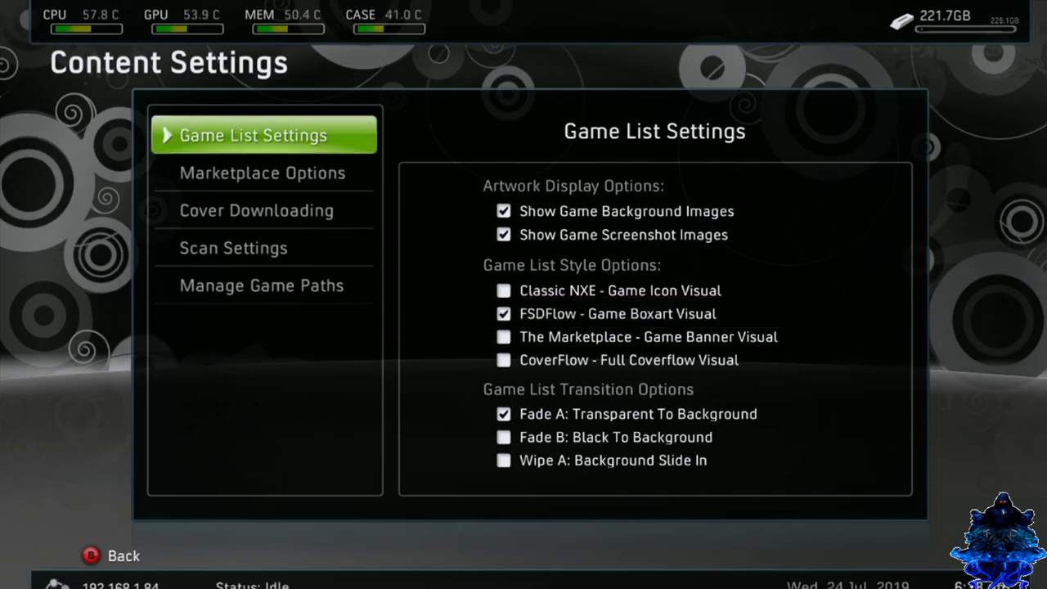
{"action": "key", "text": "Escape"}
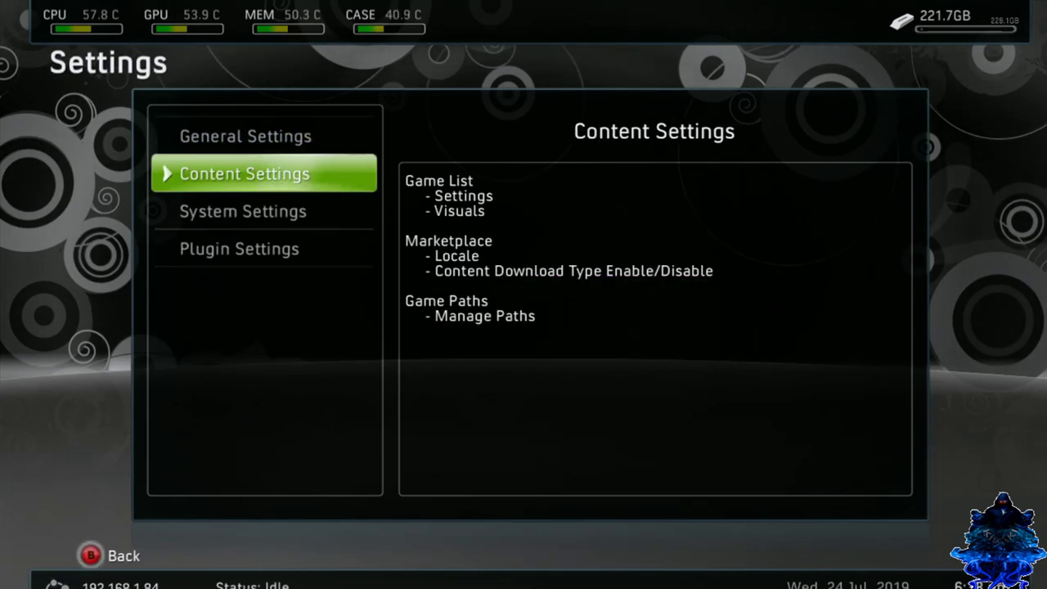
Return to the Library and reopen Xbox 360 Games to check the FSDFlow layout.
{"action": "key", "text": "Escape"}
{"action": "key", "text": "Up"}
{"action": "key", "text": "Left"}
{"action": "key", "text": "Right"}
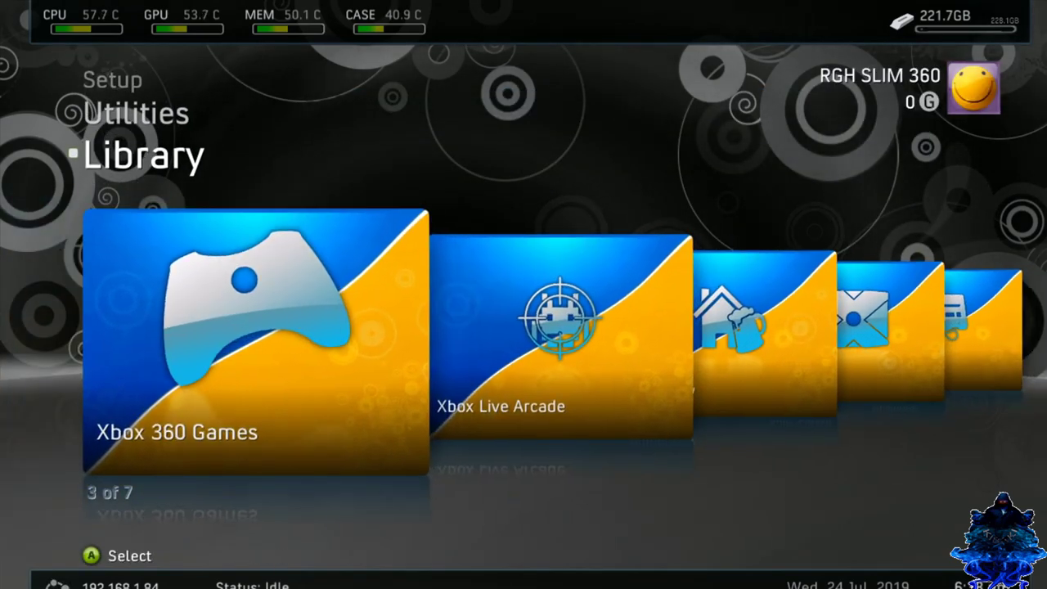
{"action": "key", "text": "Return"}
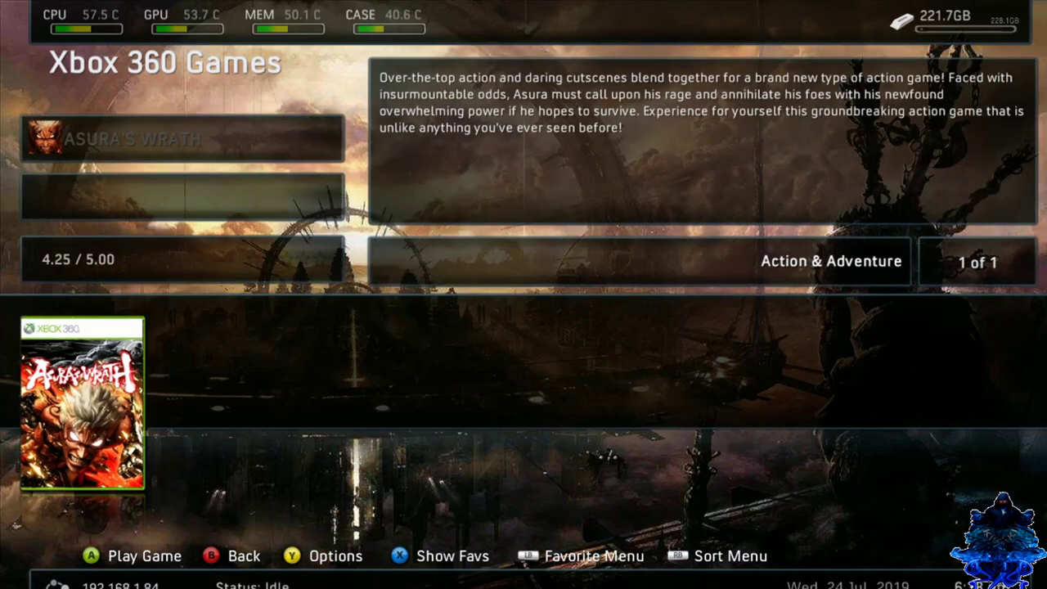
Leave the Xbox 360 Games list and go to the Open Tray item in the Library.
{"action": "key", "text": "Escape"}
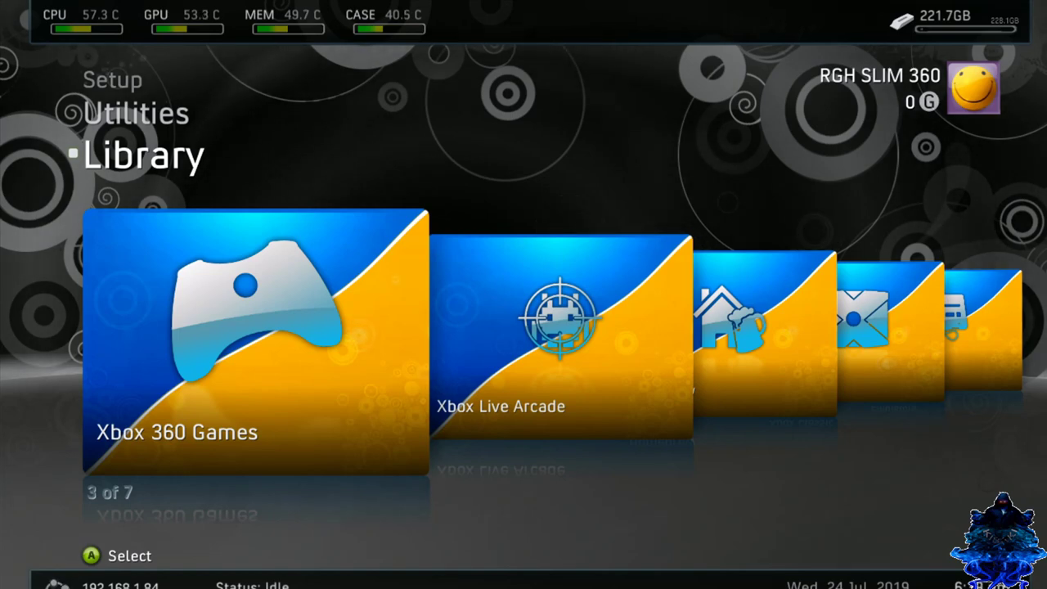
{"action": "key", "text": "Left"}
{"action": "key", "text": "Left"}
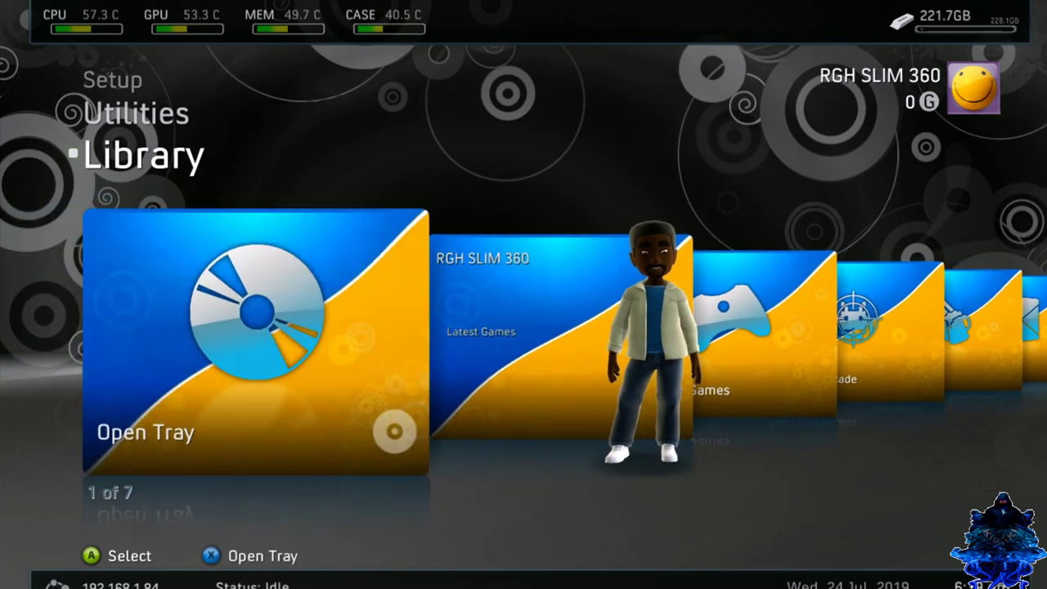